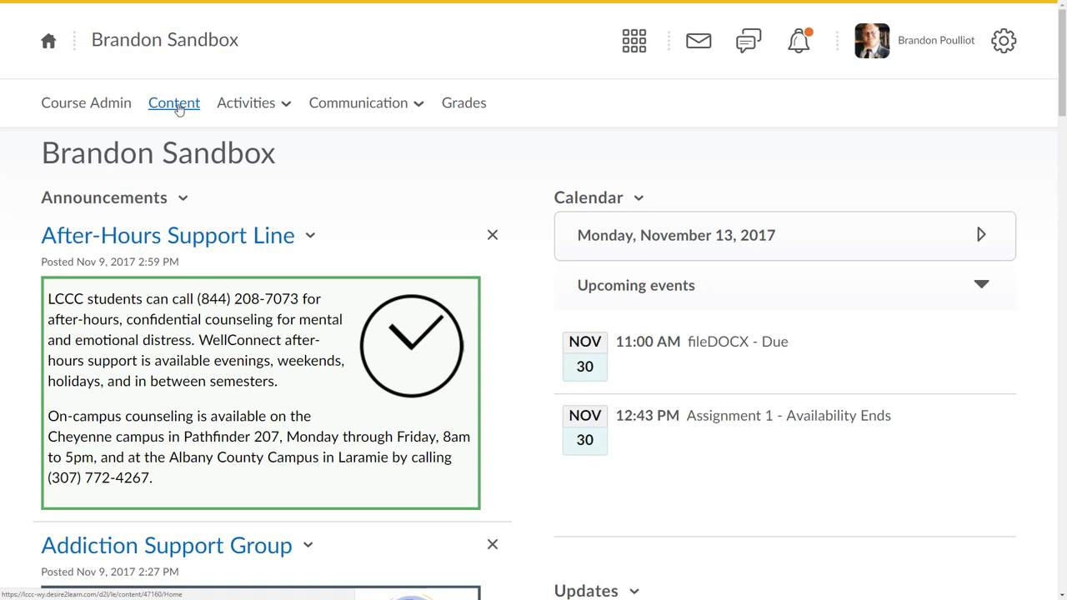
Go to the course's Content table of contents to see the Regular Content module files
left_click(175, 102)
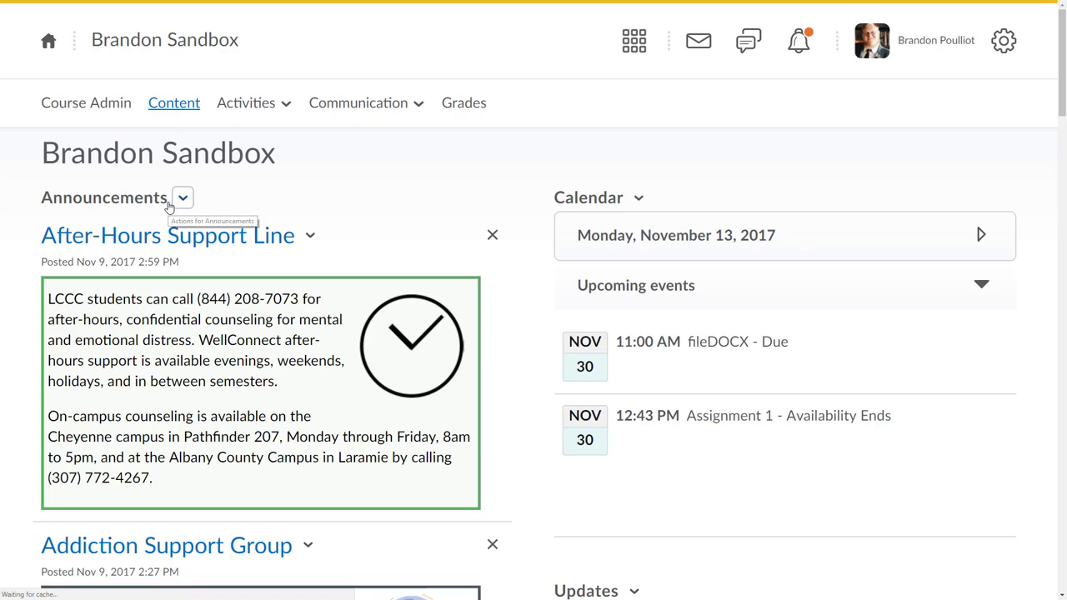
scroll(191, 333, "down", 2)
scroll(191, 334, "down", 2)
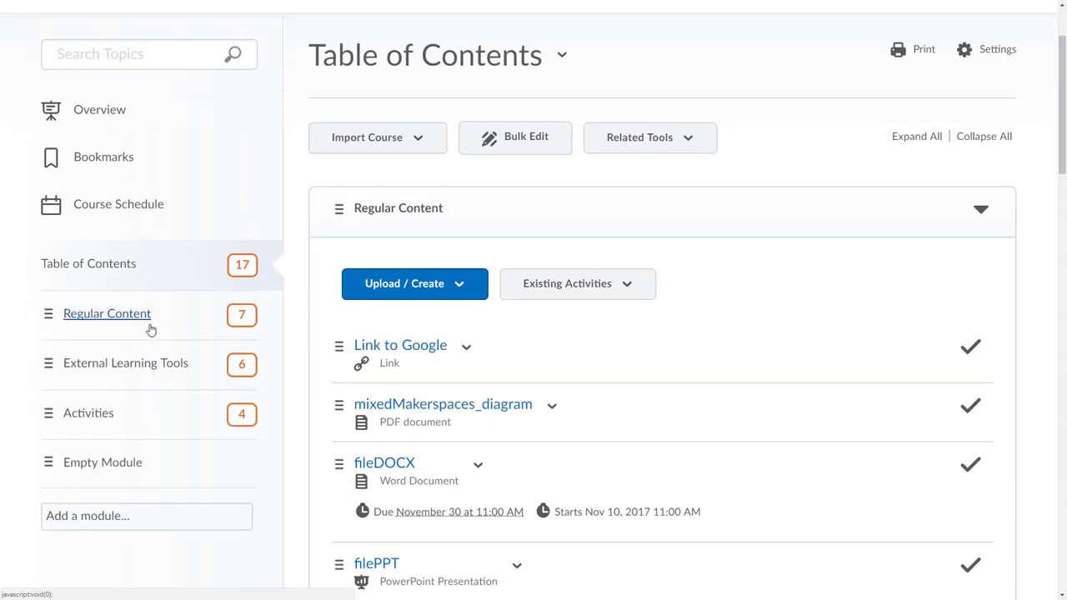
scroll(325, 91, "up", 4)
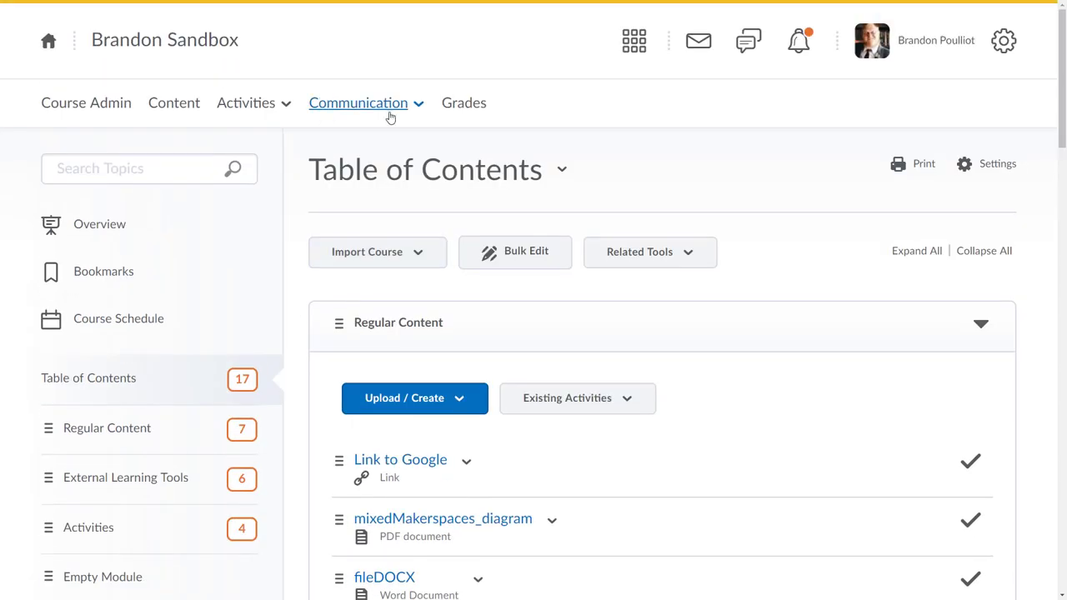
scroll(285, 289, "down", 2)
scroll(285, 290, "down", 2)
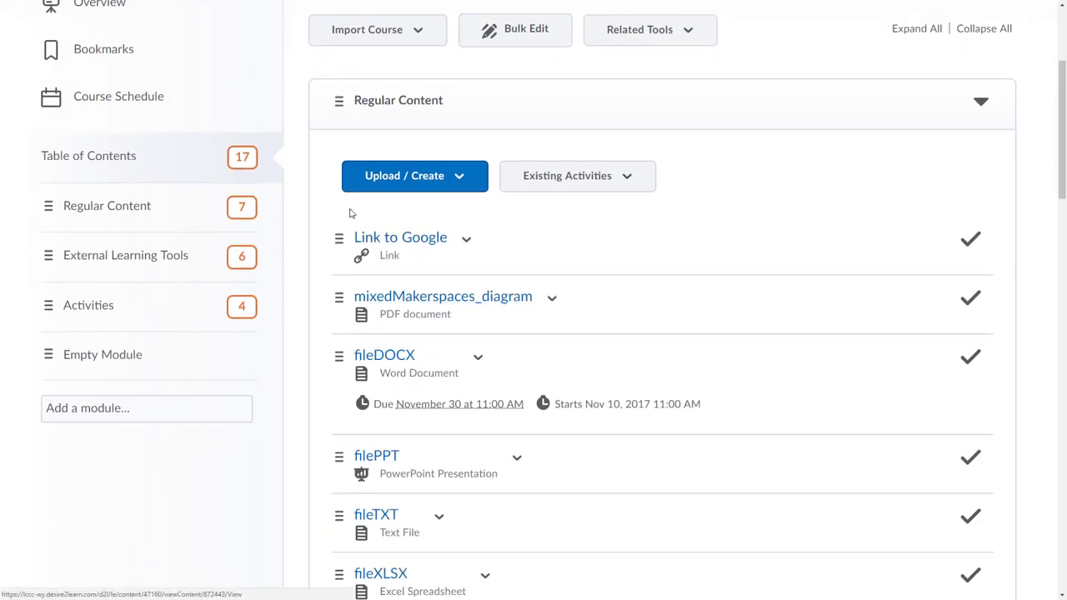
scroll(371, 249, "down", 1)
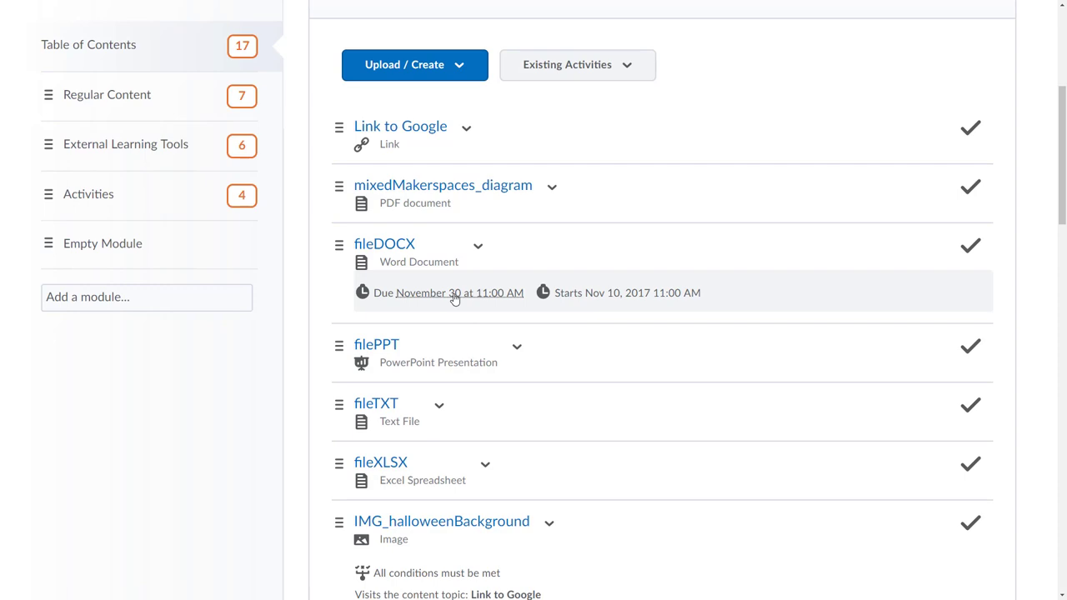
scroll(480, 325, "down", 1)
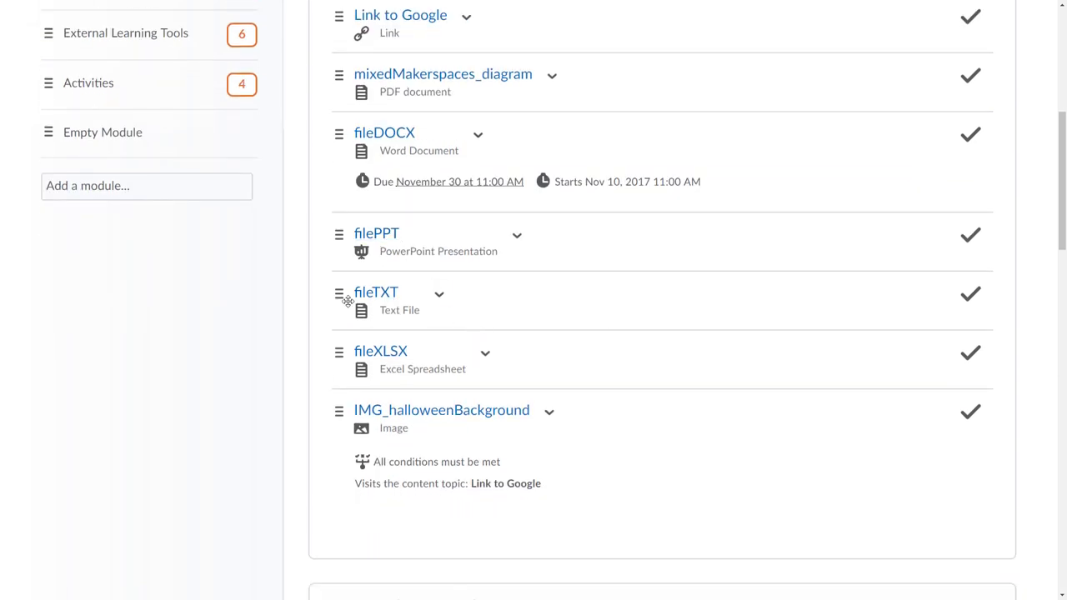
scroll(403, 372, "down", 1)
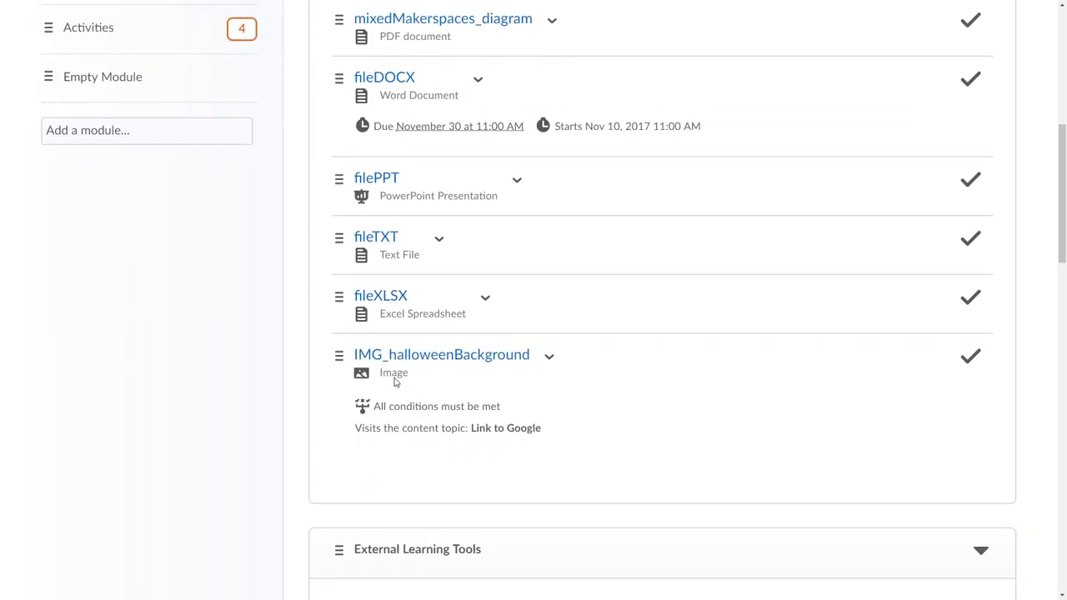
scroll(427, 321, "down", 1)
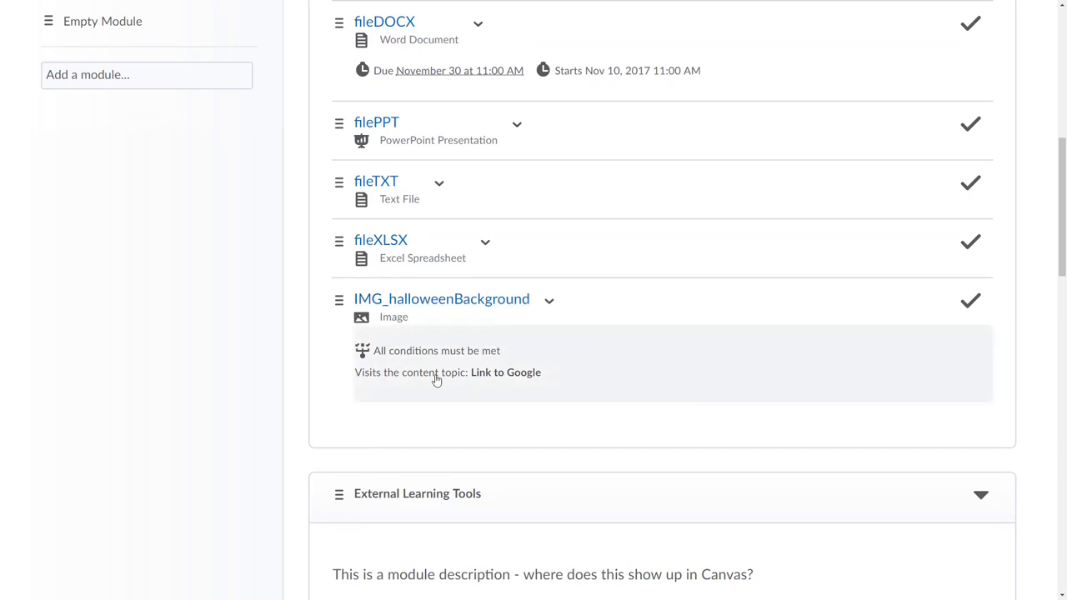
scroll(442, 350, "up", 3)
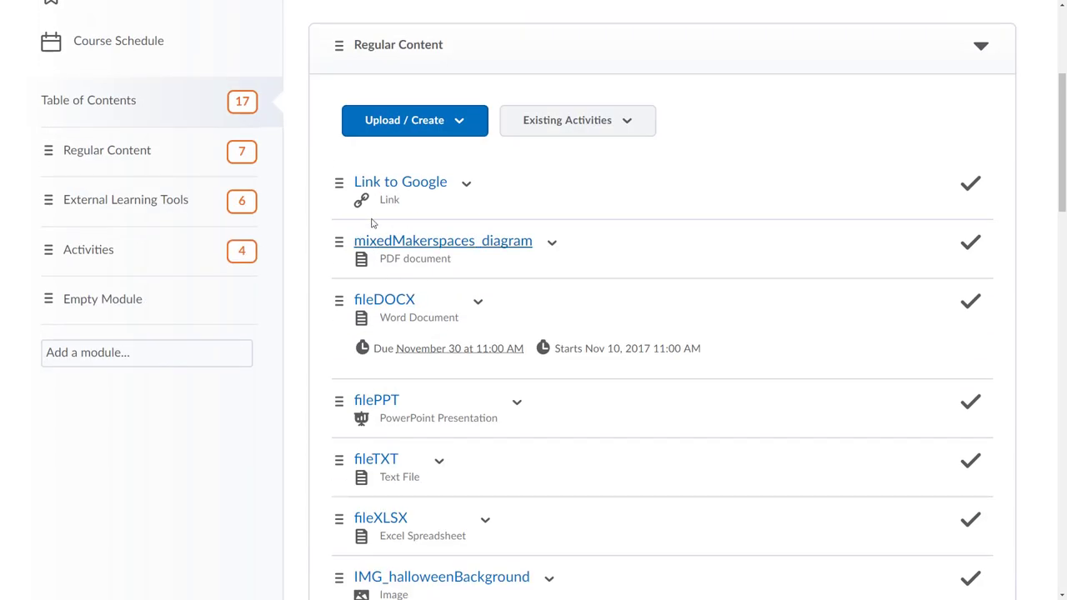
scroll(500, 272, "down", 3)
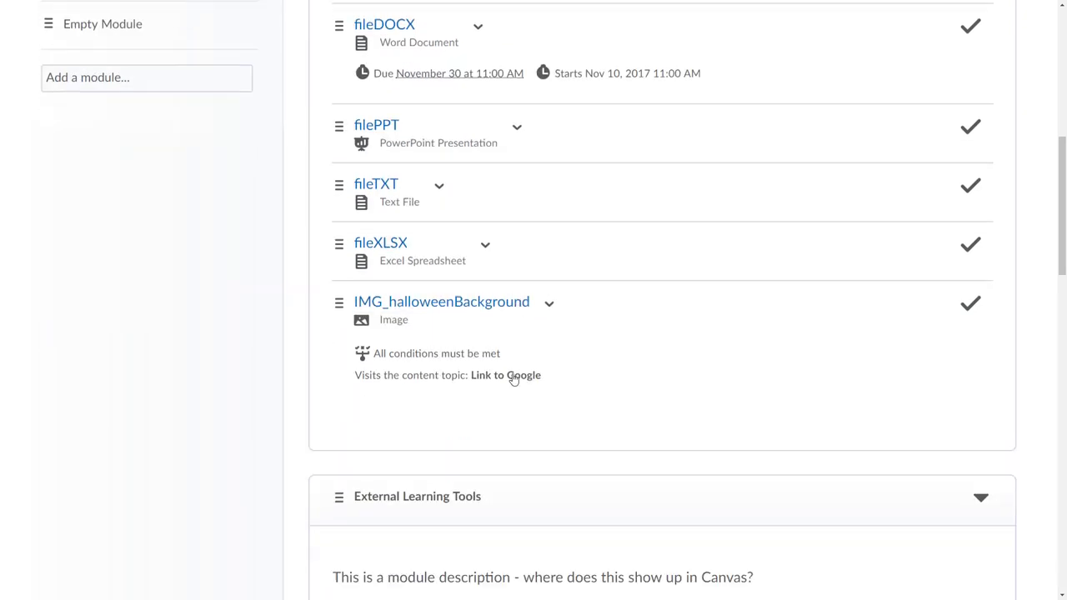
scroll(408, 333, "down", 3)
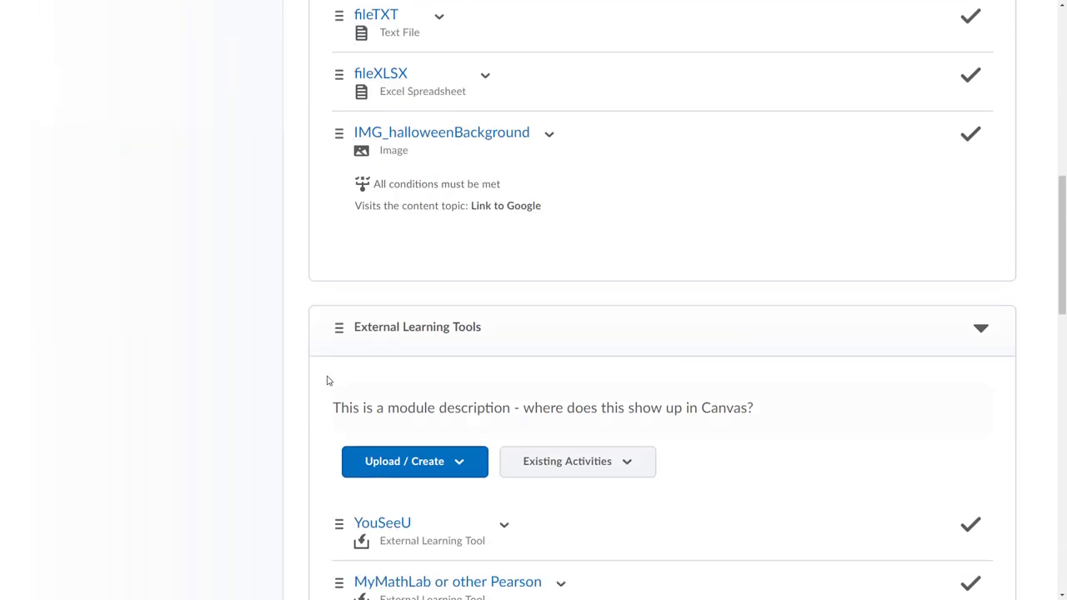
scroll(315, 373, "down", 2)
scroll(315, 373, "down", 2)
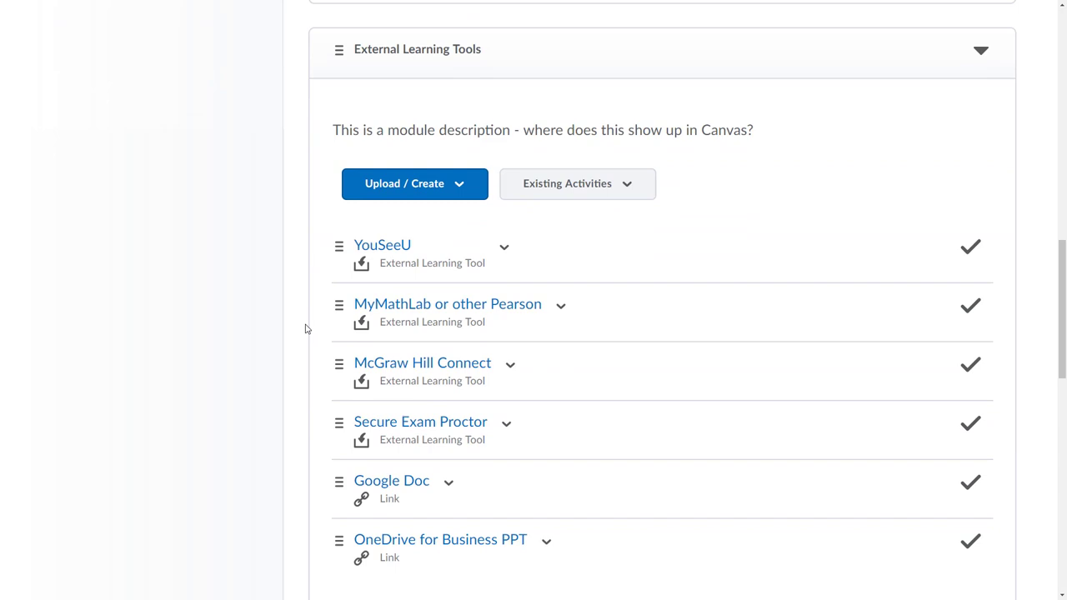
scroll(306, 325, "down", 1)
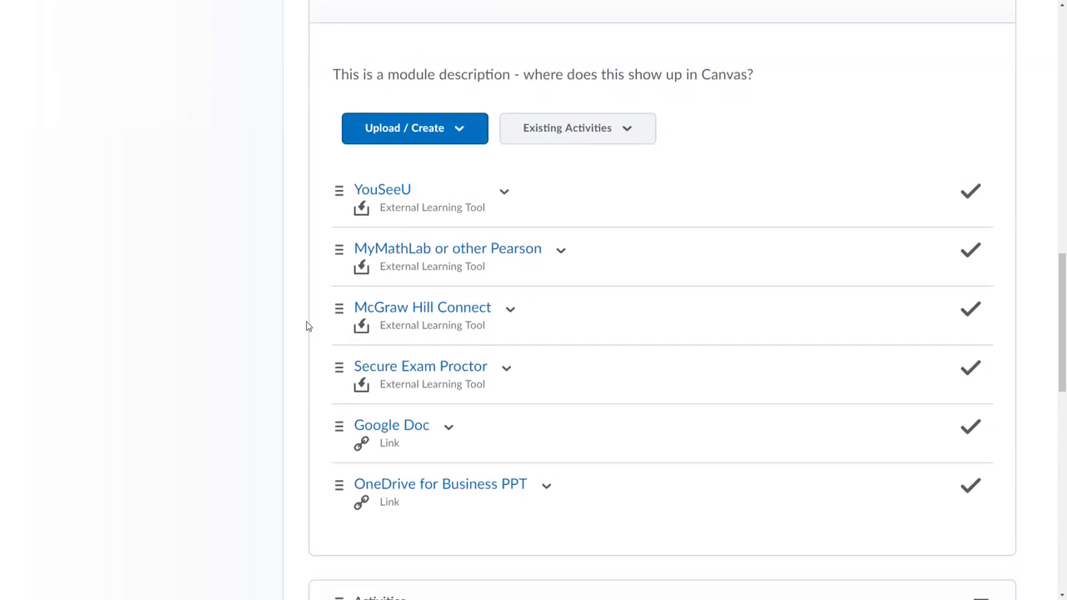
scroll(306, 325, "up", 1)
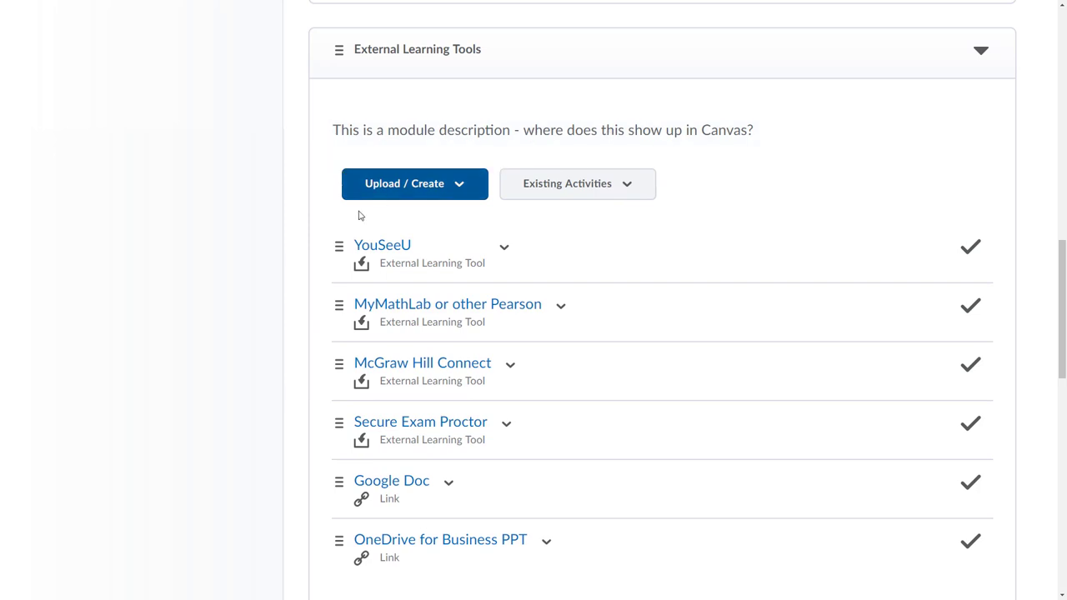
scroll(281, 322, "down", 1)
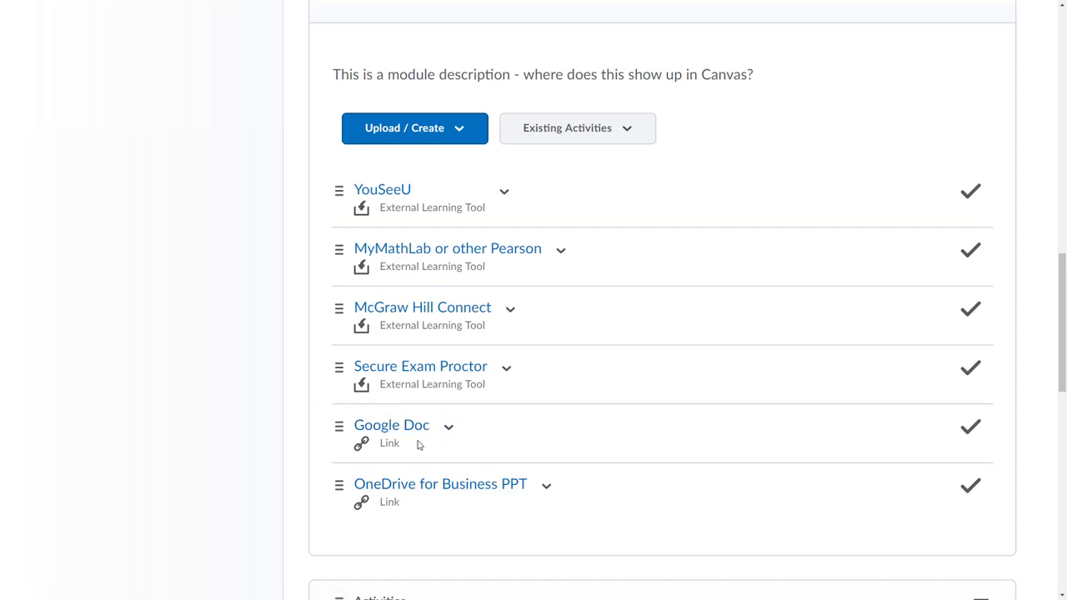
left_click(461, 130)
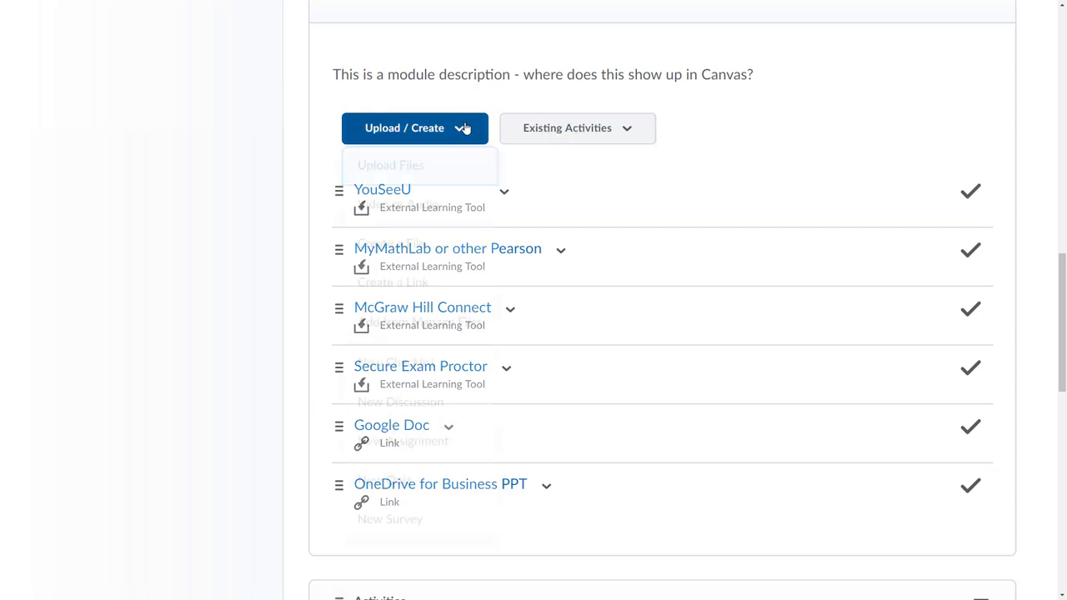
left_click(562, 134)
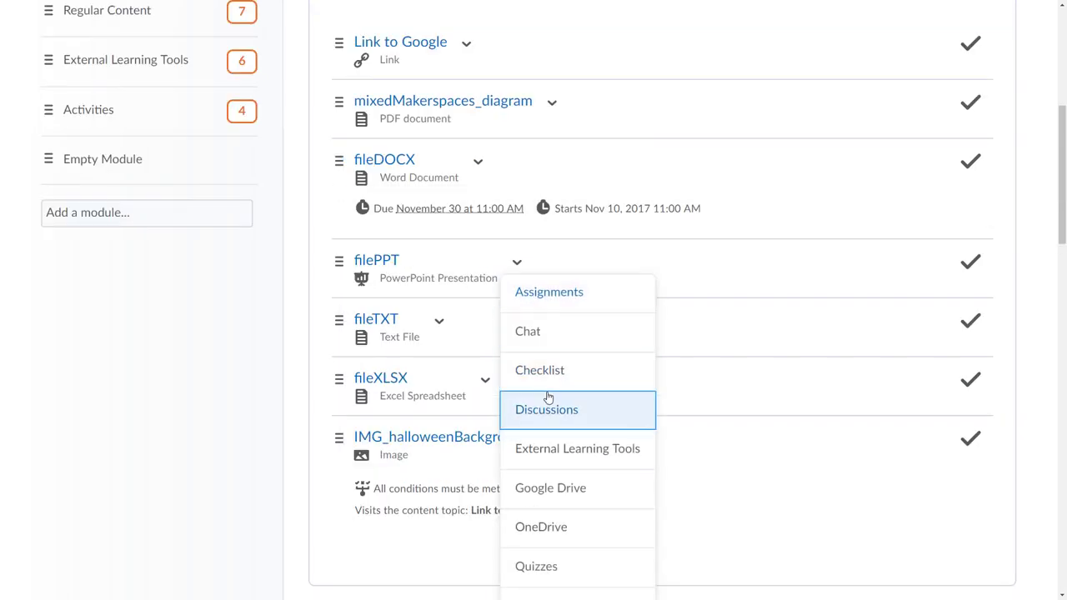
scroll(567, 375, "down", 1)
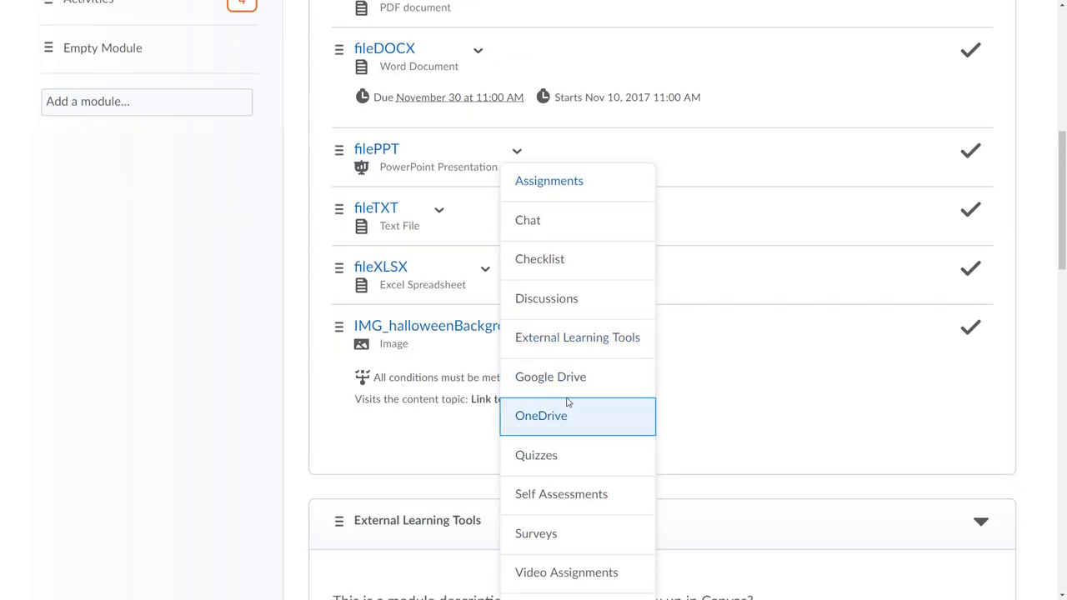
left_click(269, 376)
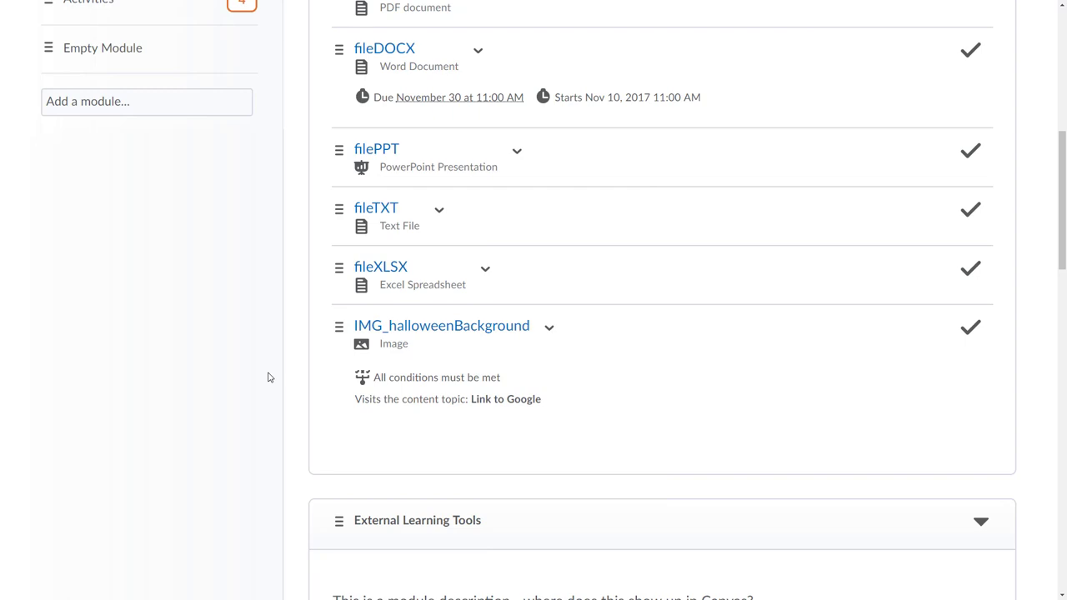
scroll(270, 340, "down", 5)
scroll(271, 340, "down", 5)
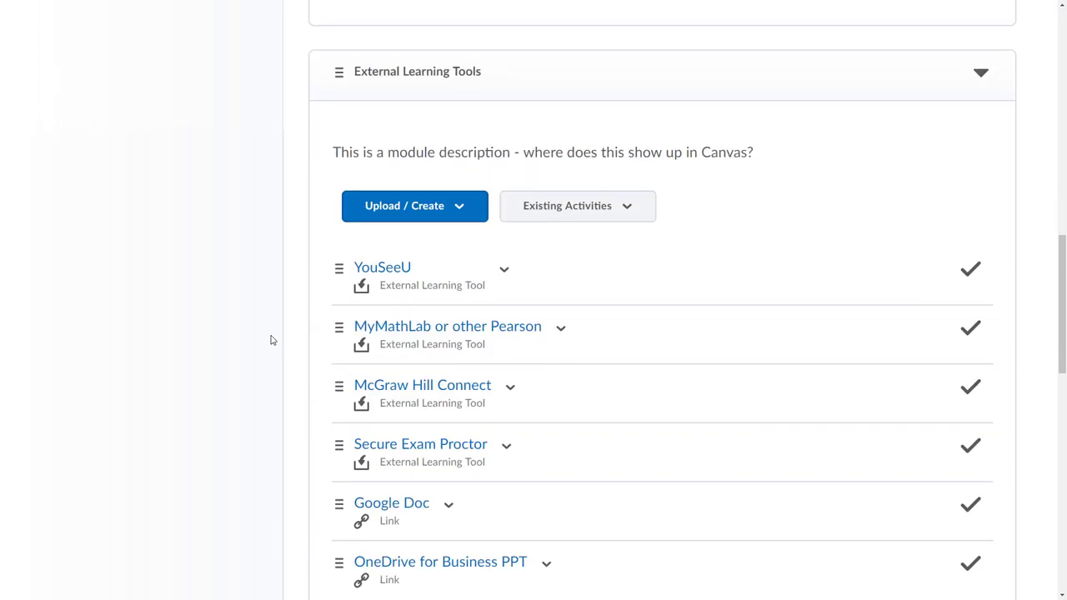
scroll(270, 339, "down", 5)
scroll(270, 339, "down", 4)
scroll(270, 340, "down", 1)
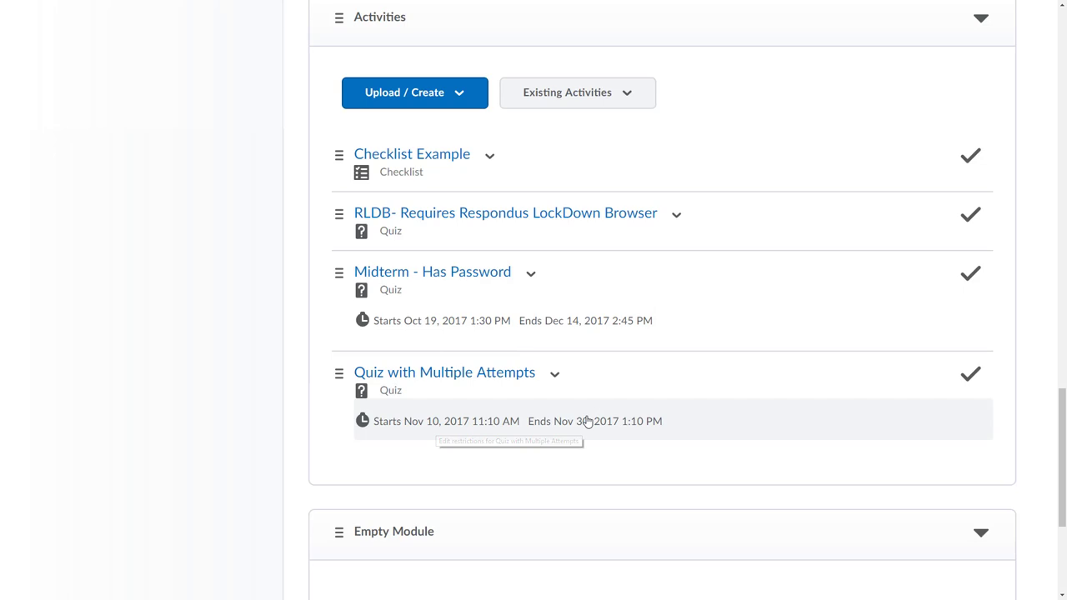
scroll(409, 430, "down", 2)
scroll(220, 406, "down", 1)
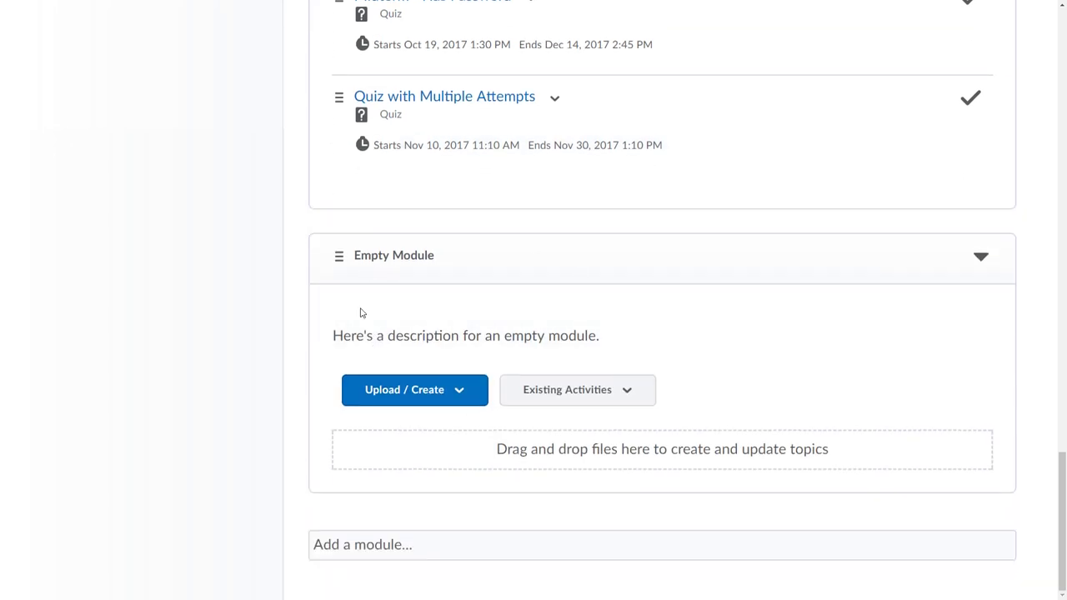
scroll(284, 324, "up", 15)
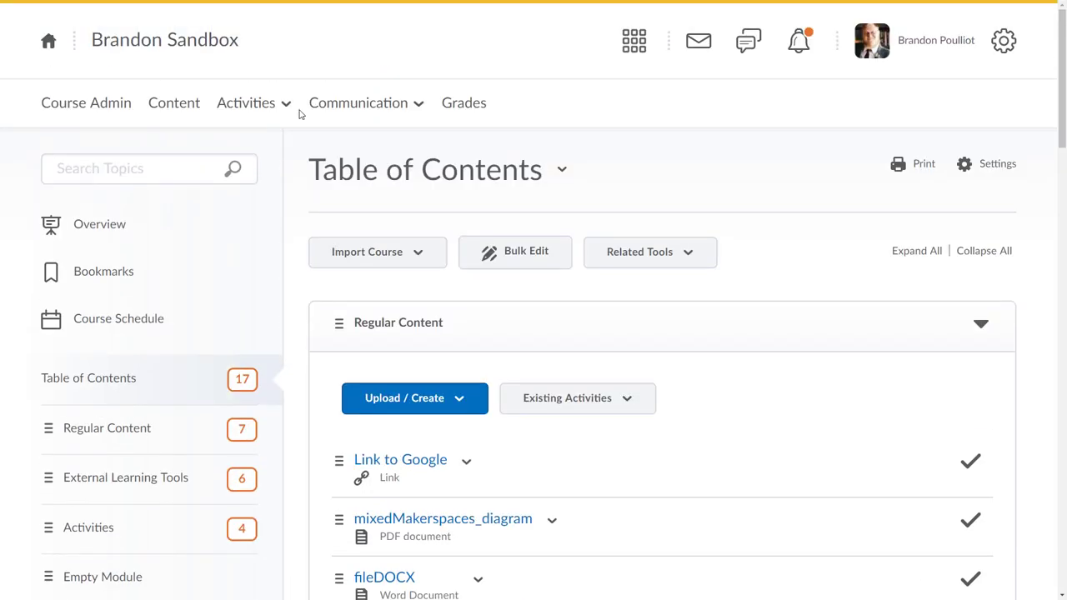
Visit the course's Assignments, then Quizzes and its Question Library folders
left_click(246, 104)
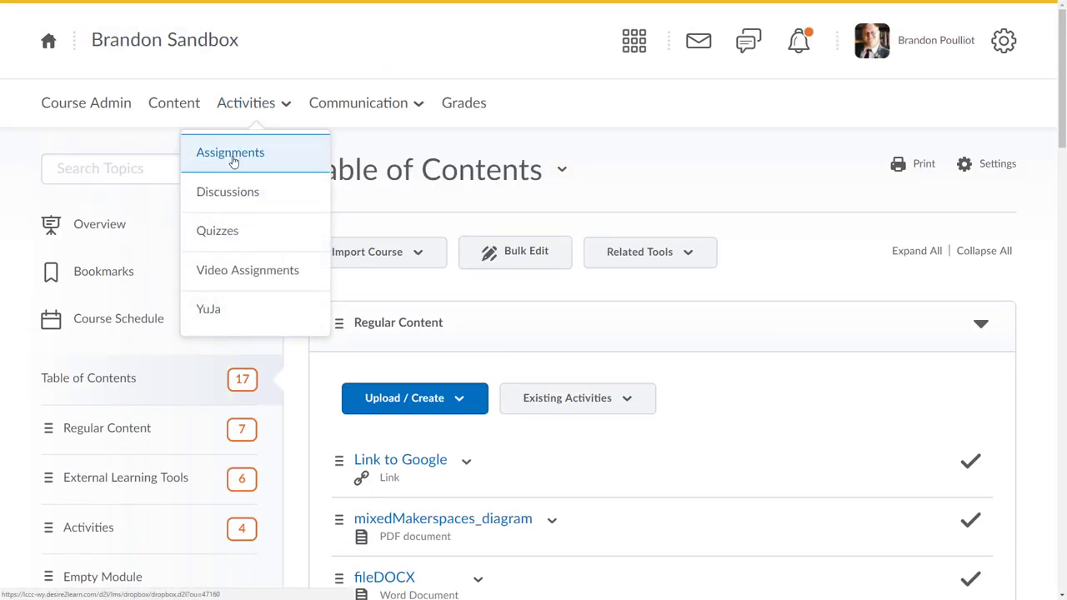
left_click(230, 152)
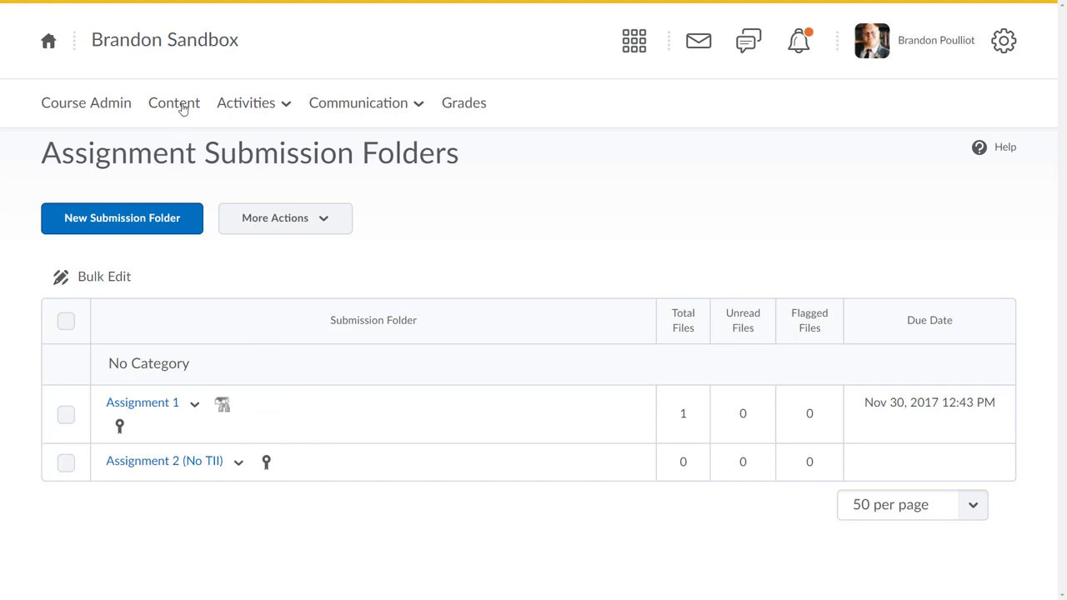
left_click(246, 103)
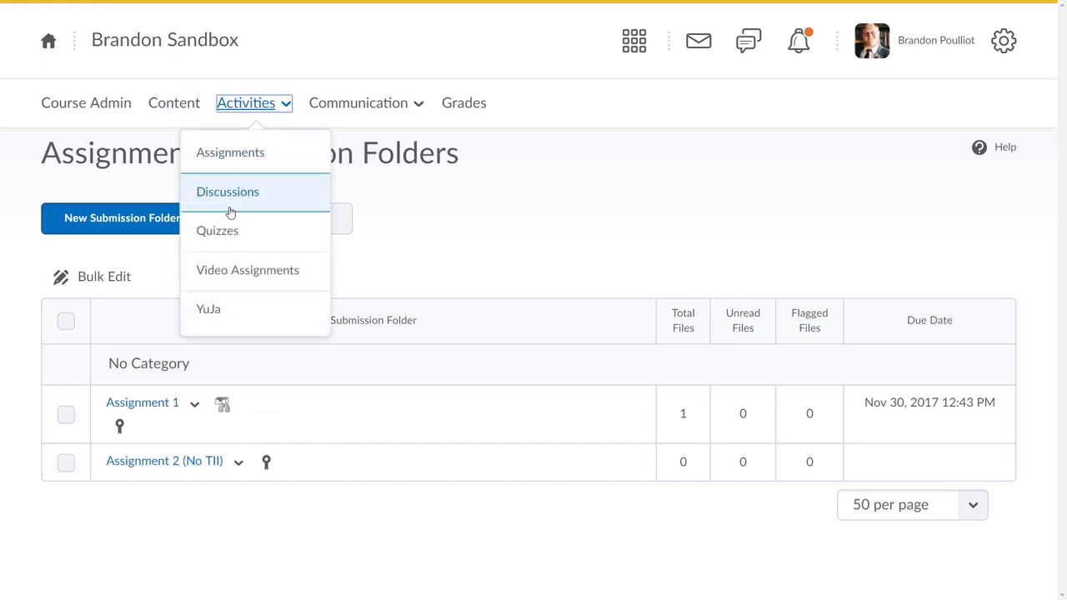
left_click(217, 231)
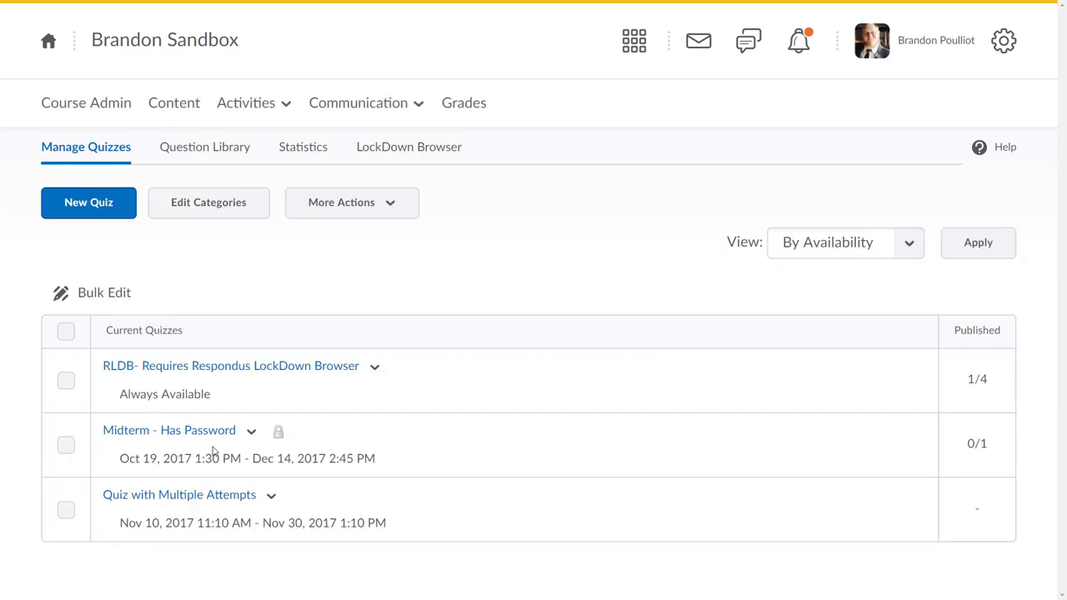
left_click(204, 147)
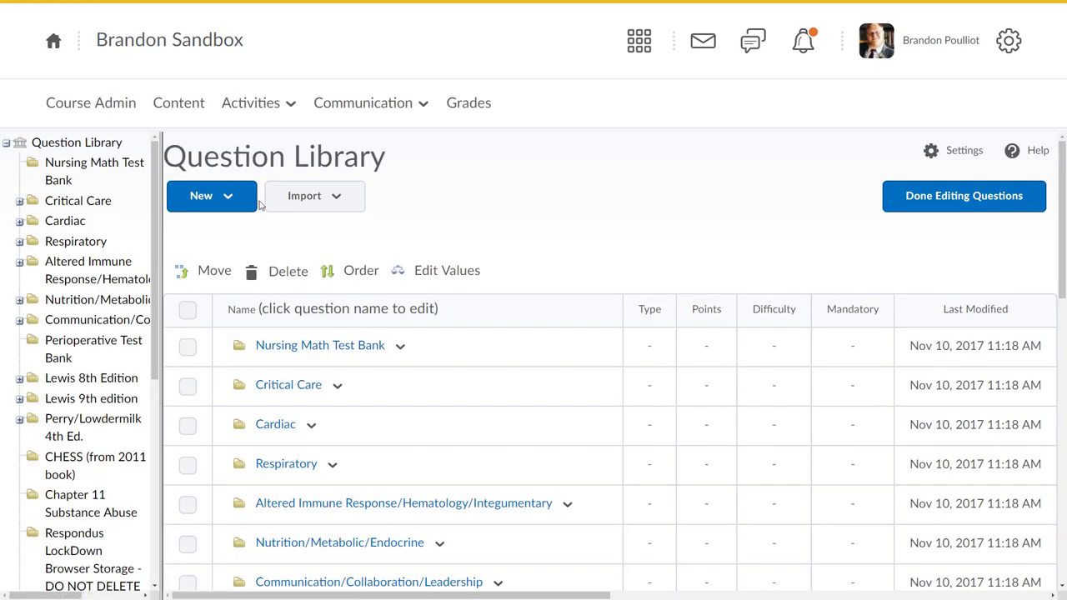
Bring up the Communication tools menu from the navbar
left_click(254, 102)
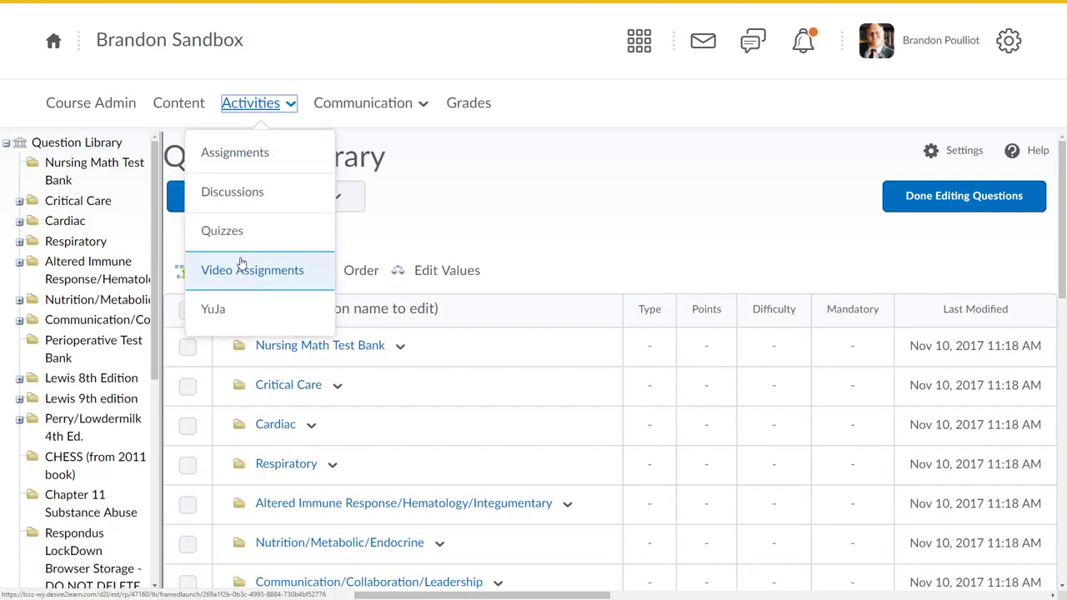
left_click(363, 103)
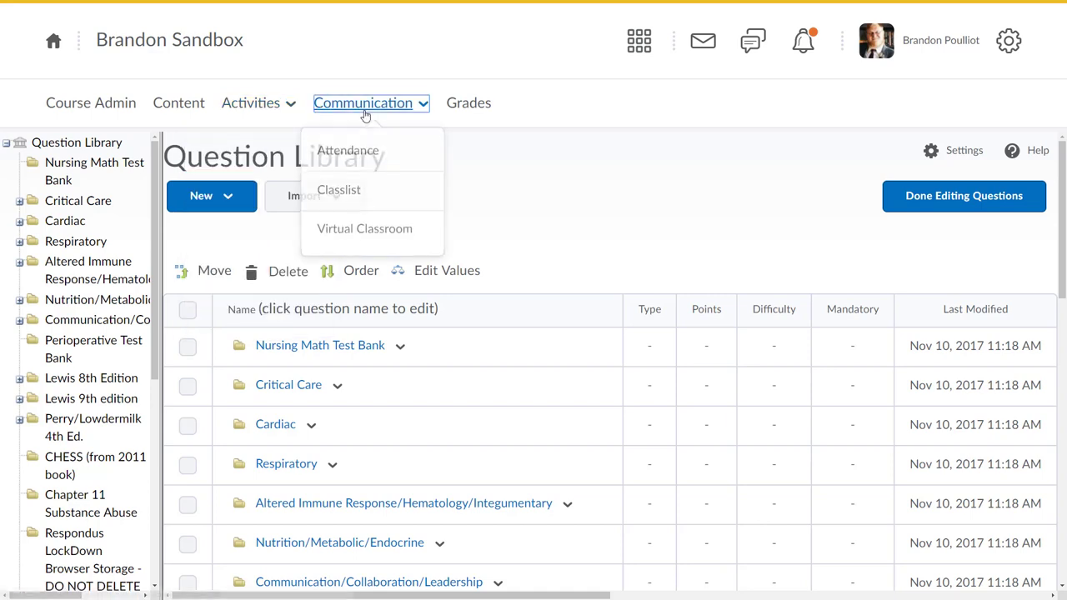
Review the course attendance registers and the attendance schemes
left_click(348, 152)
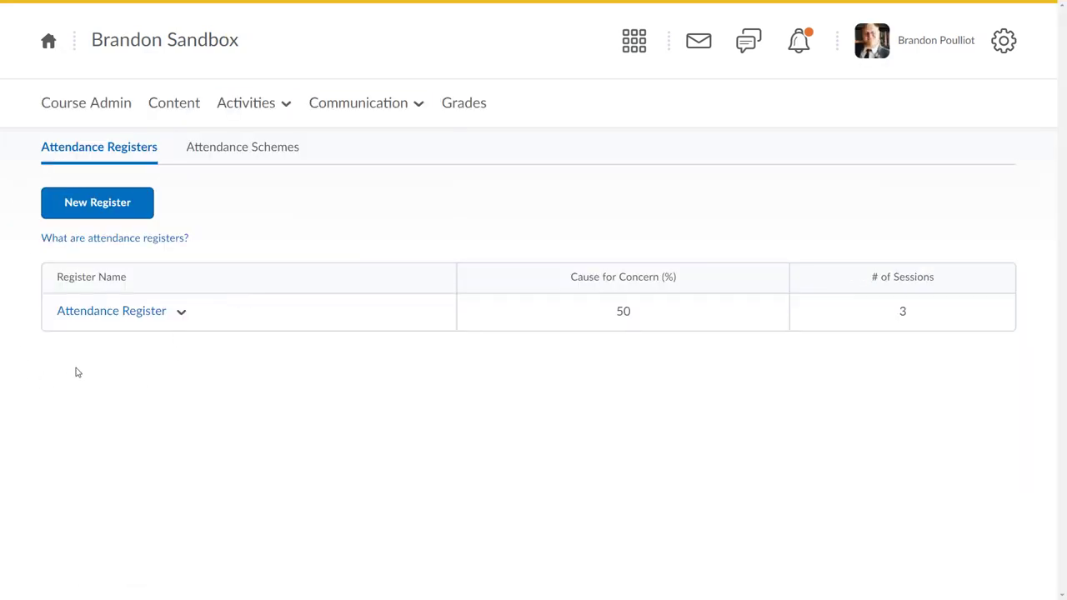
left_click(247, 146)
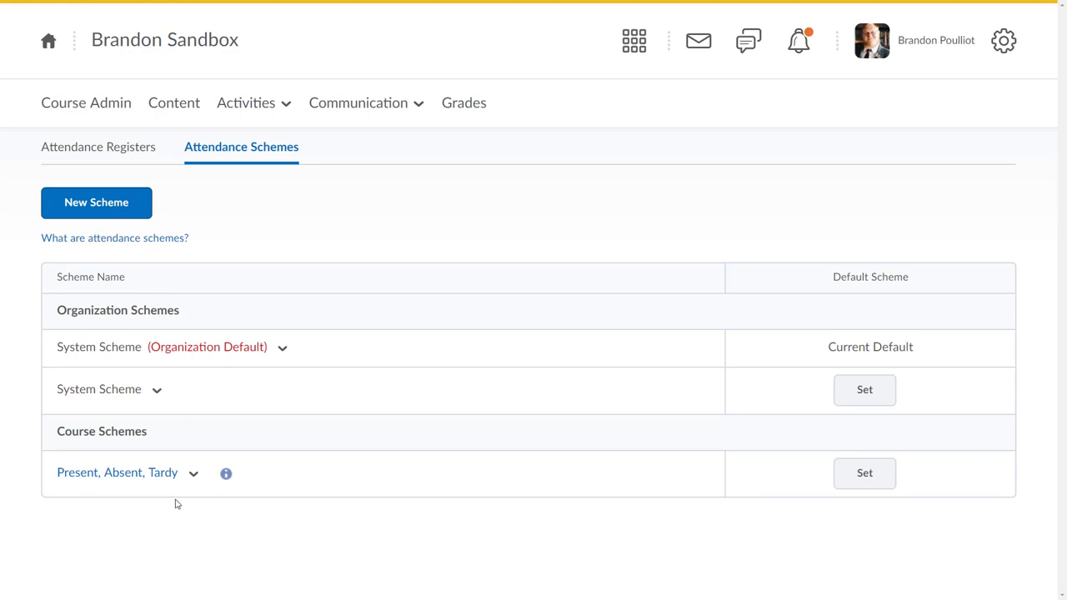
Review the Manage Grades list of grade items, highlighting the homework point values
left_click(464, 102)
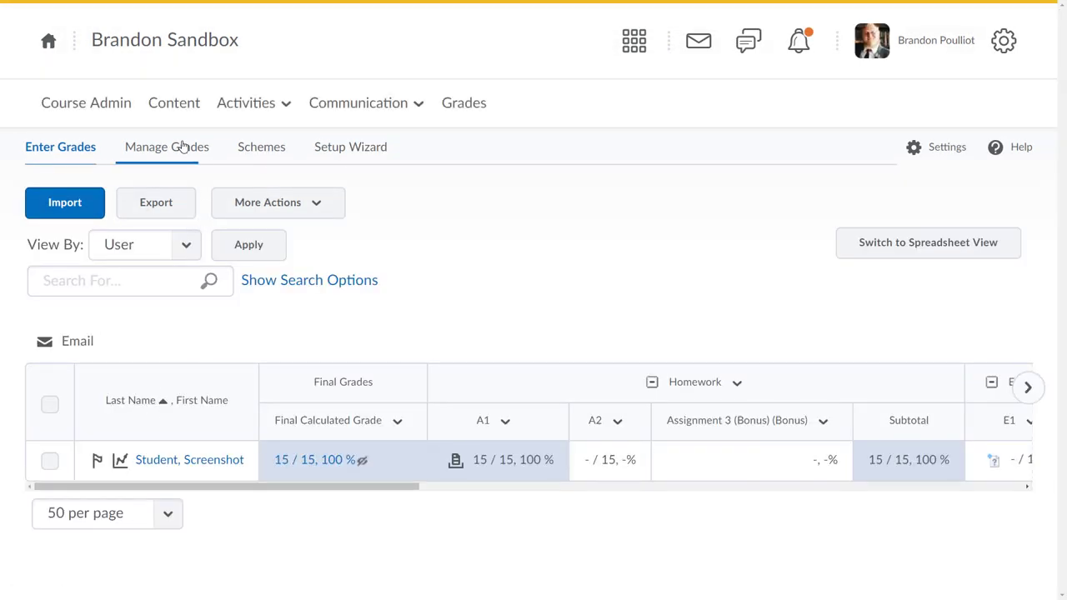
left_click(167, 147)
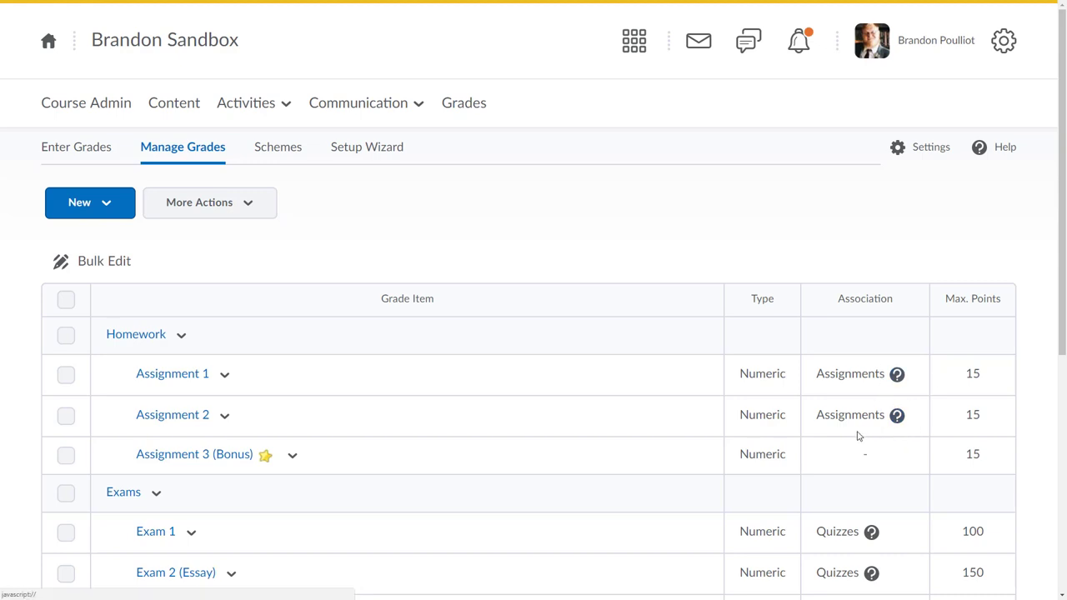
scroll(706, 403, "down", 1)
scroll(706, 403, "down", 1)
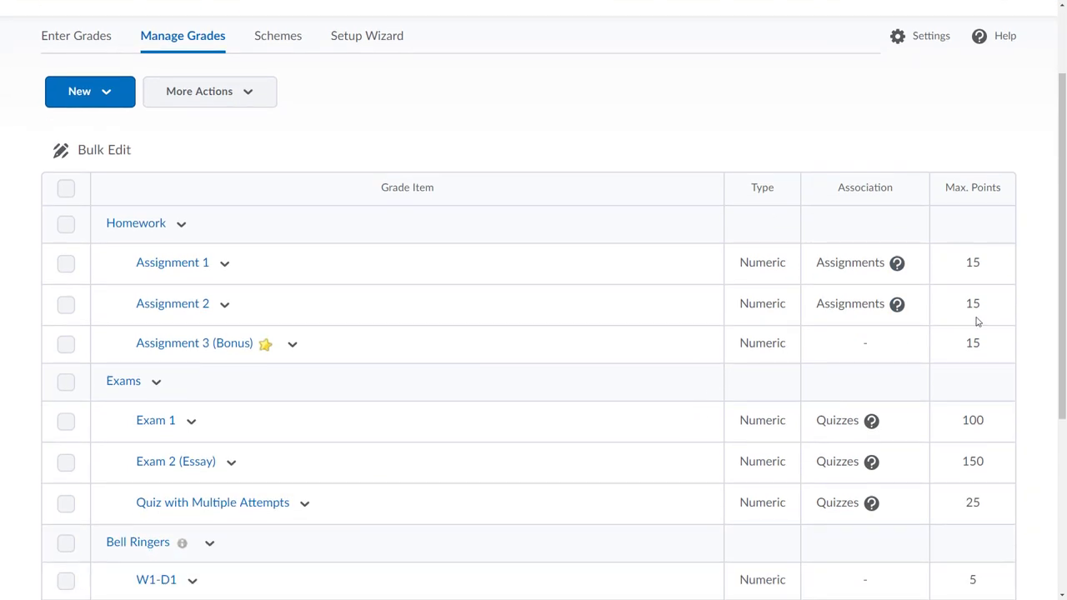
left_click_drag(971, 265, 988, 332)
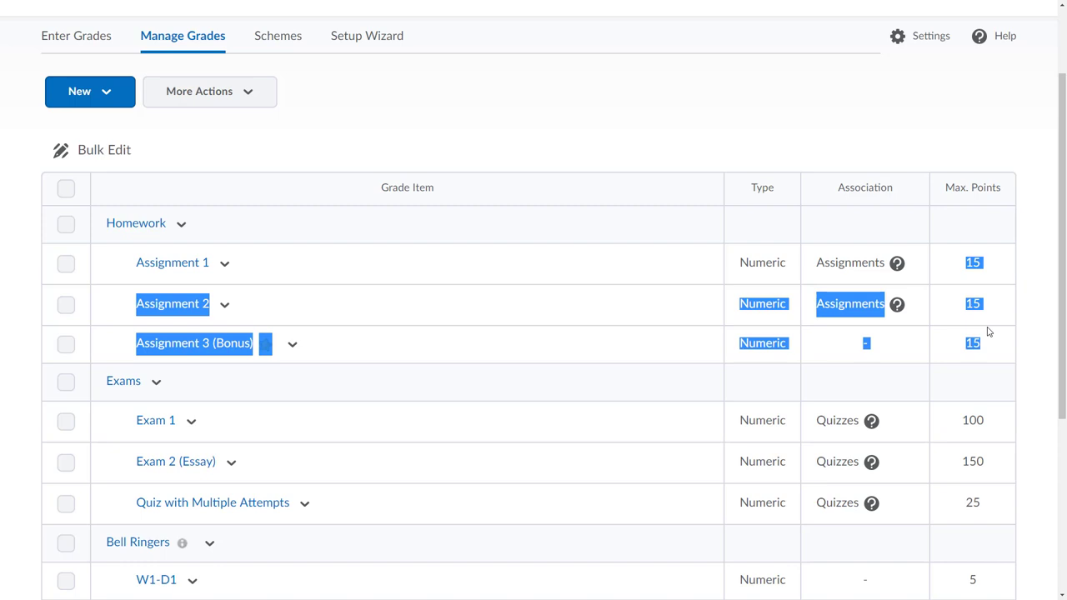
left_click(1001, 351)
scroll(1001, 351, "down", 3)
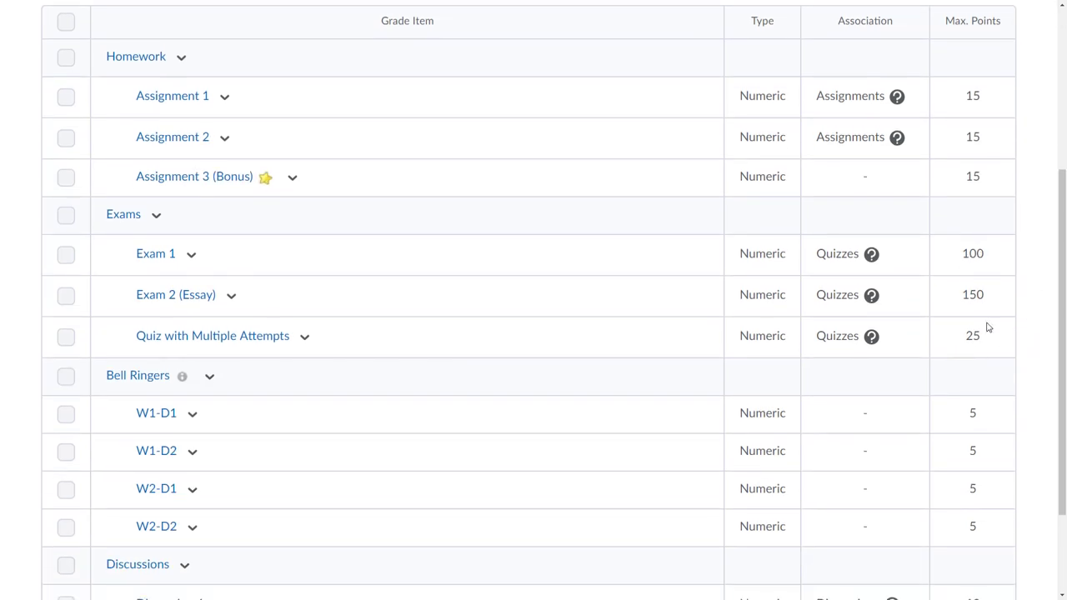
scroll(988, 379, "down", 2)
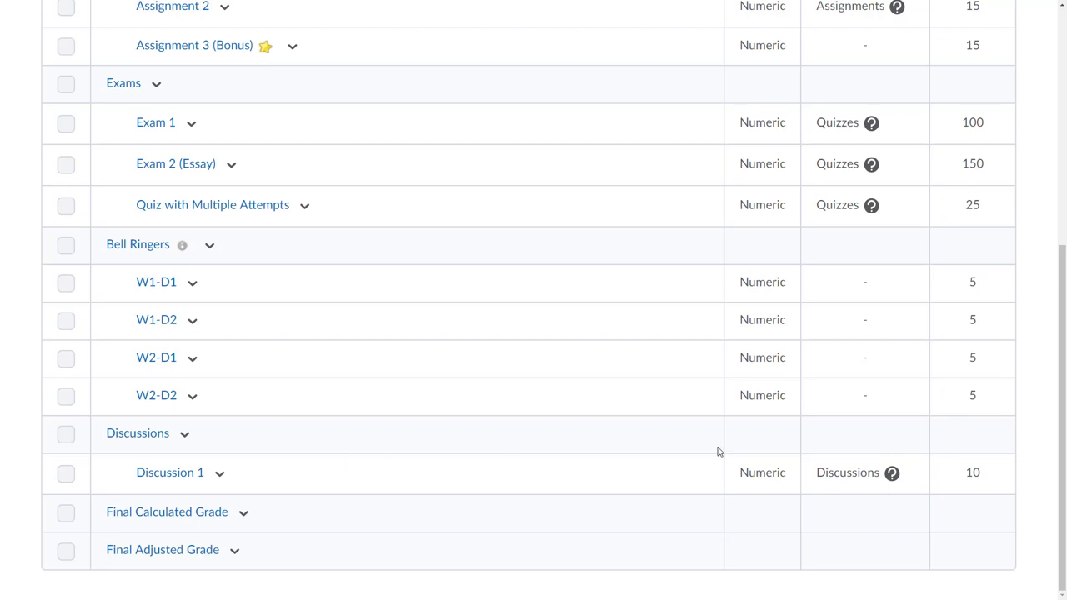
scroll(521, 355, "up", 10)
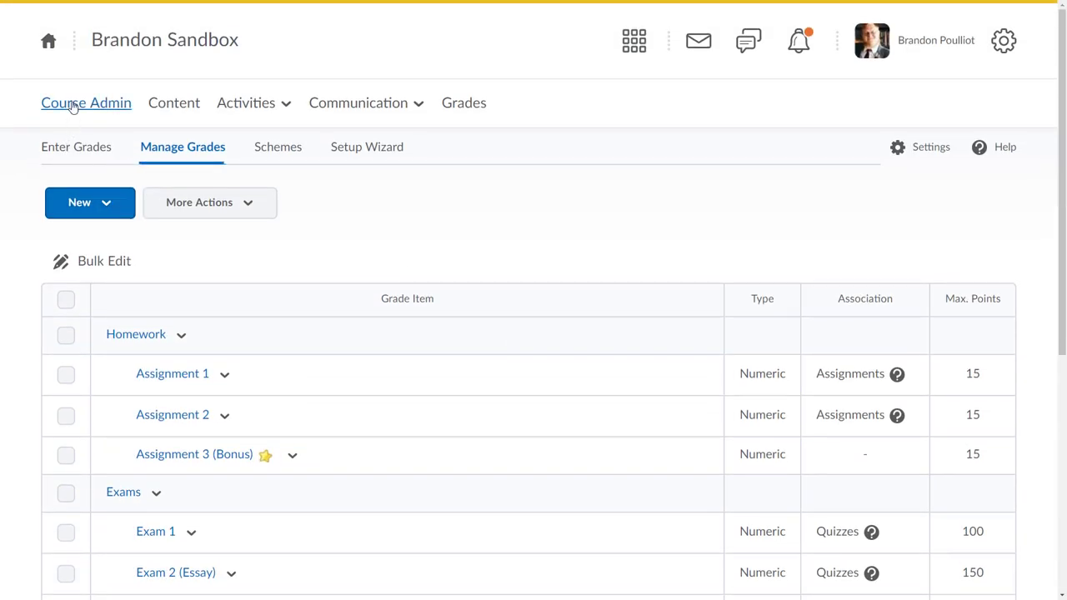
Check the course's Intelligent Agents from Course Admin, then return to the admin tools list
left_click(74, 107)
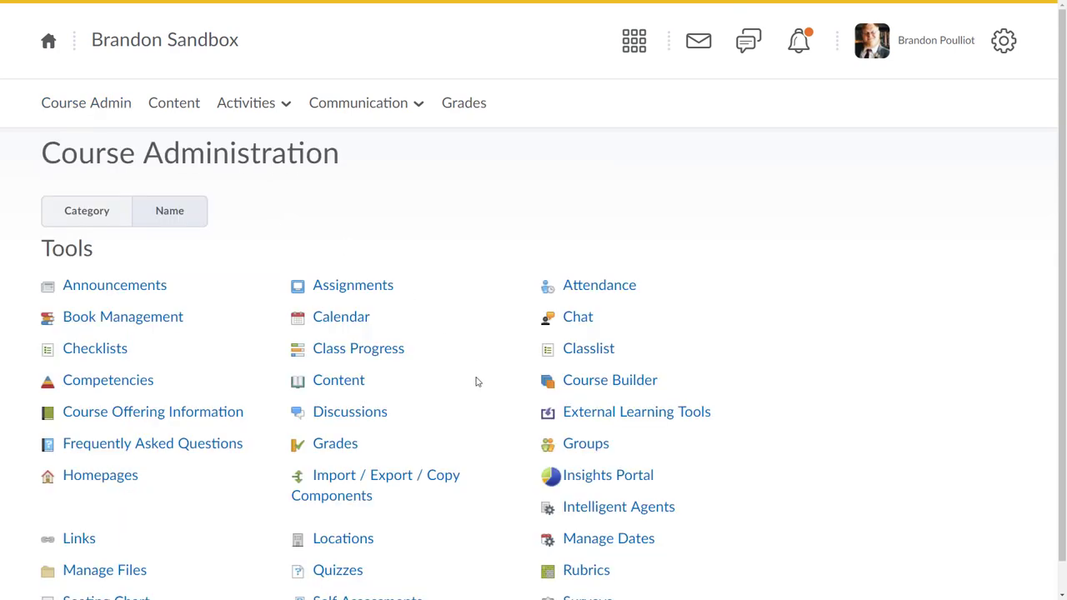
left_click(619, 507)
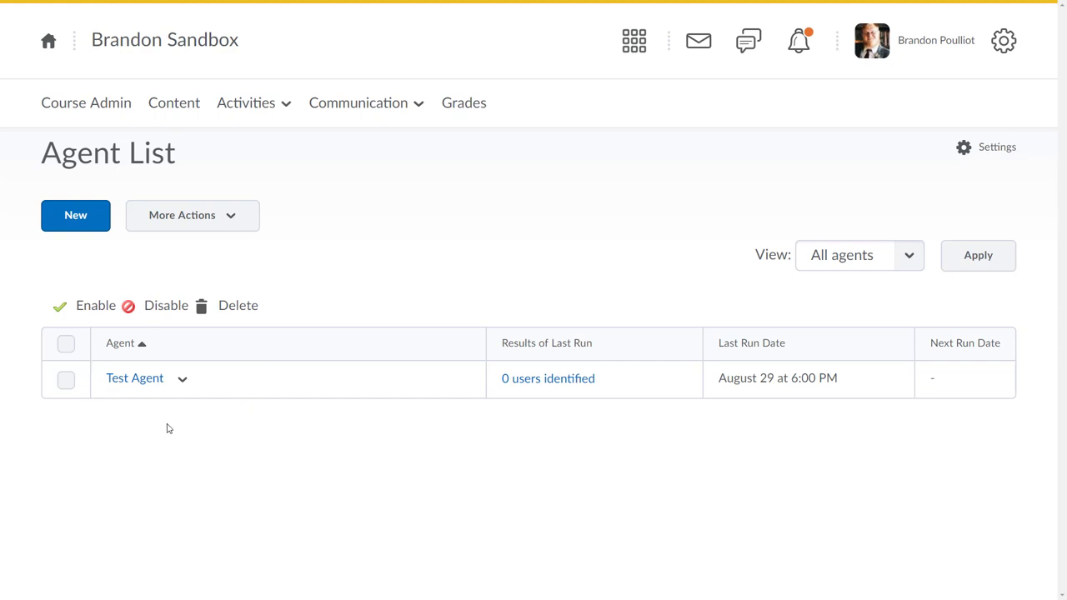
left_click(101, 103)
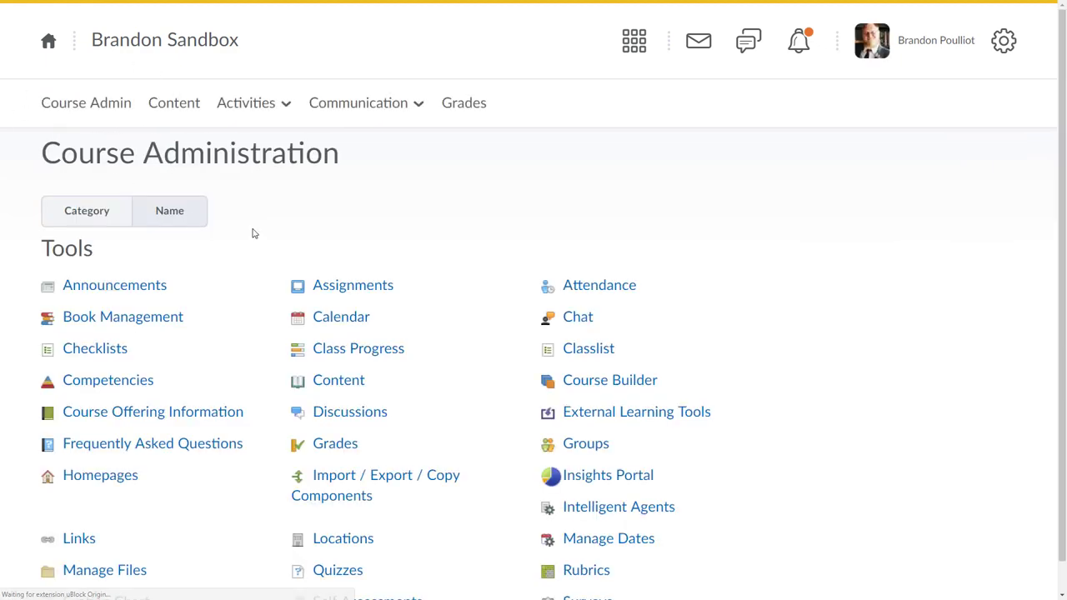
scroll(843, 350, "down", 1)
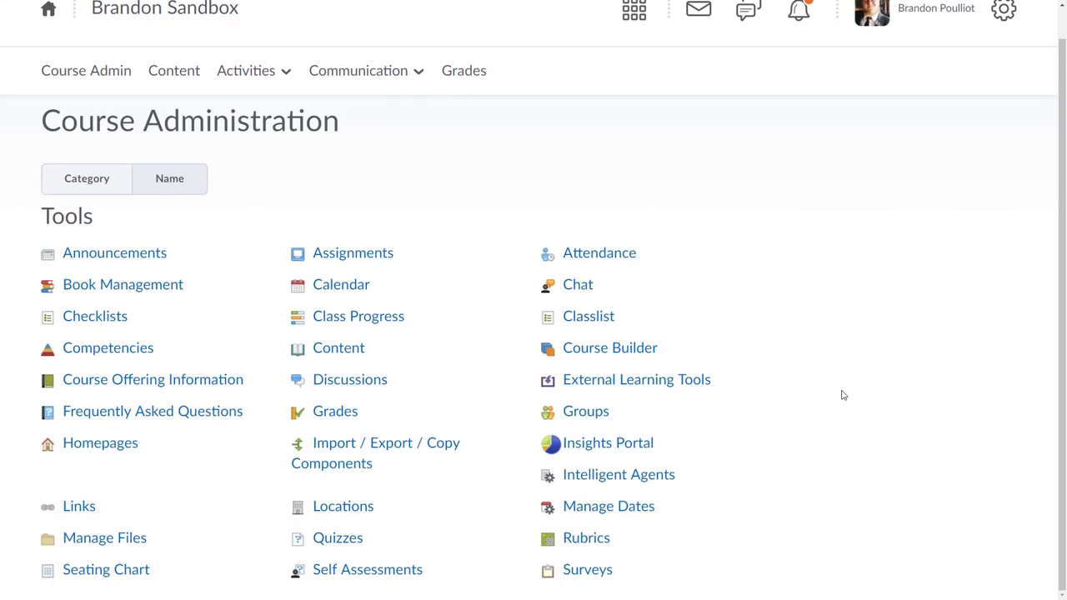
scroll(844, 398, "up", 1)
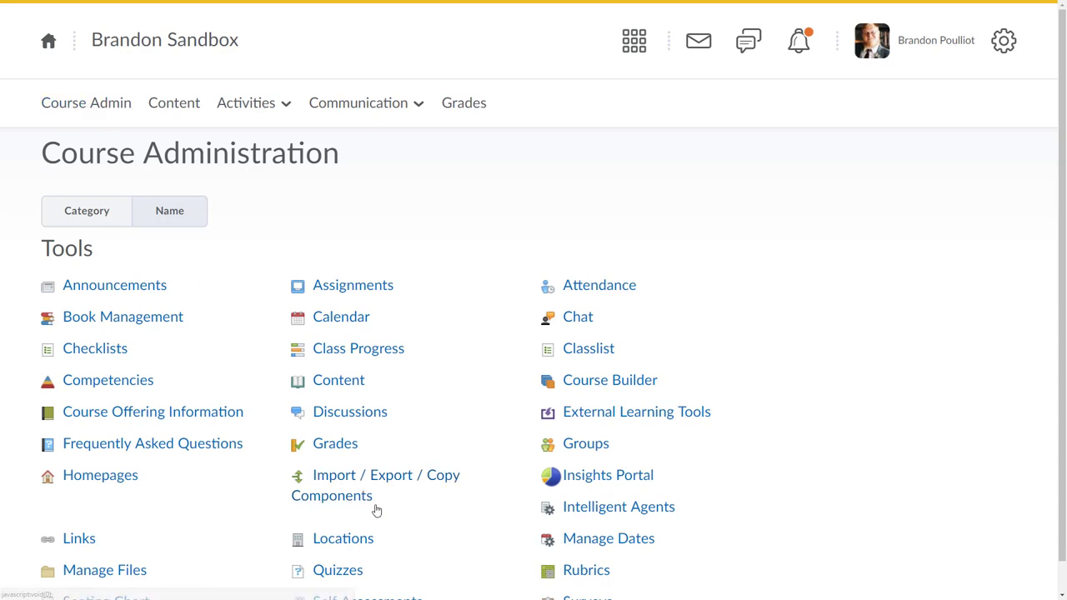
Start an Export Components job with course files included from Import/Export/Copy Components
left_click(375, 476)
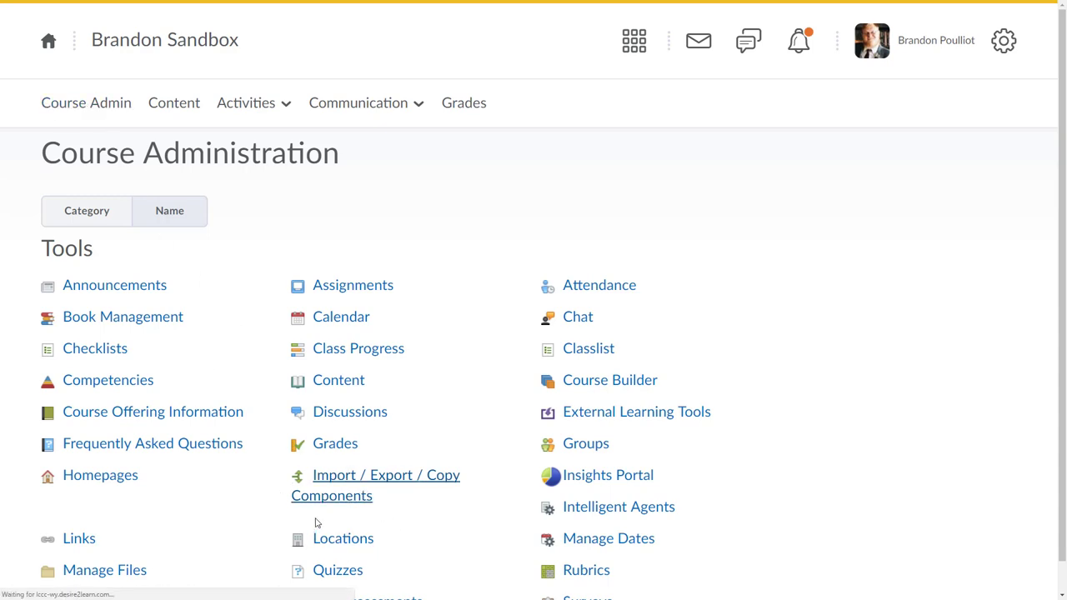
scroll(70, 448, "down", 5)
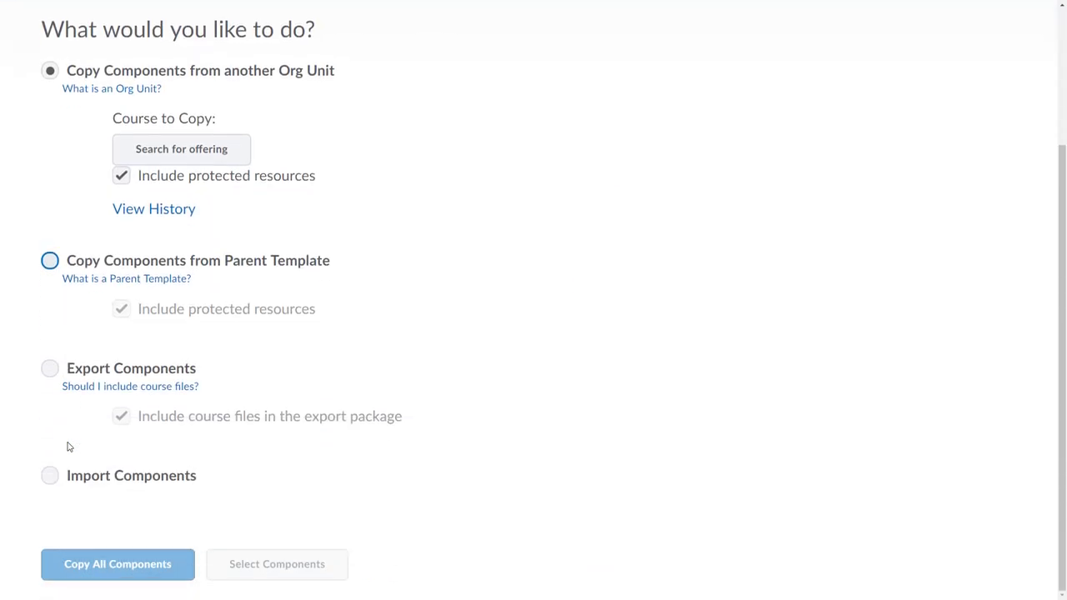
left_click(49, 368)
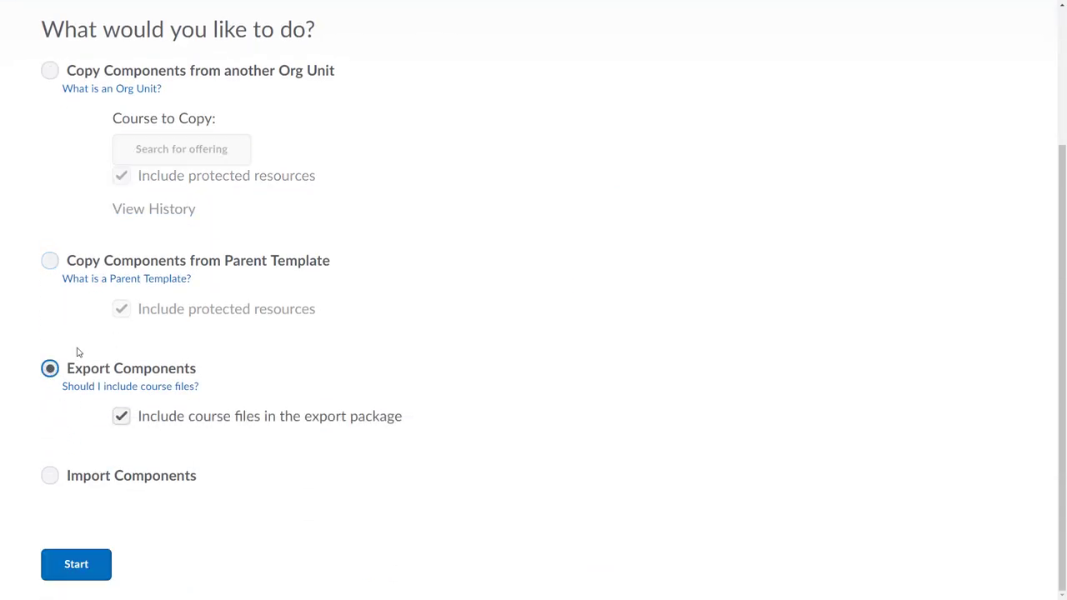
left_click(82, 565)
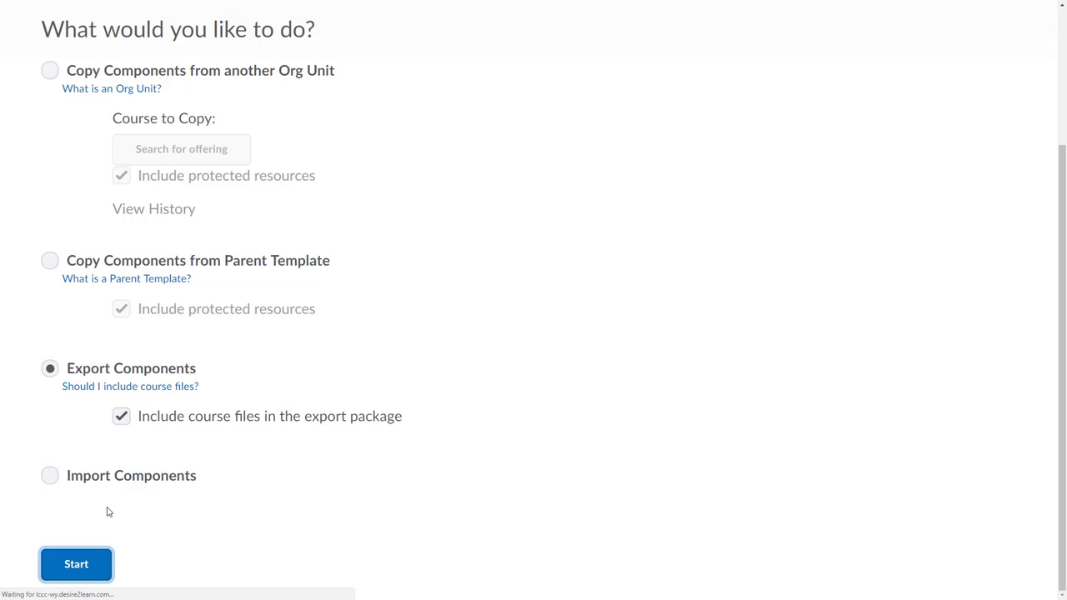
scroll(153, 348, "down", 1)
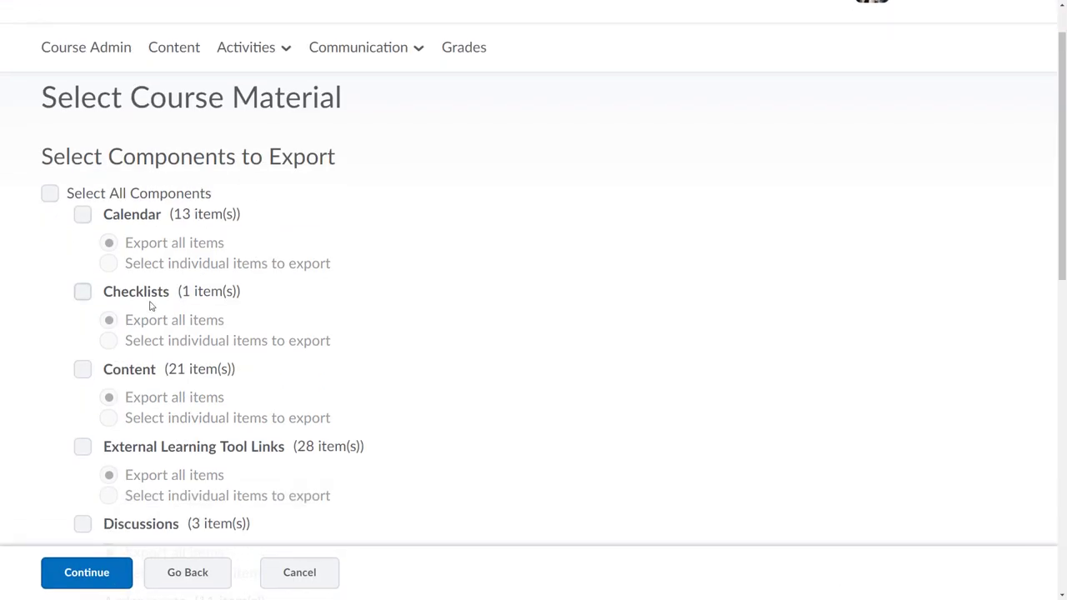
scroll(256, 365, "down", 2)
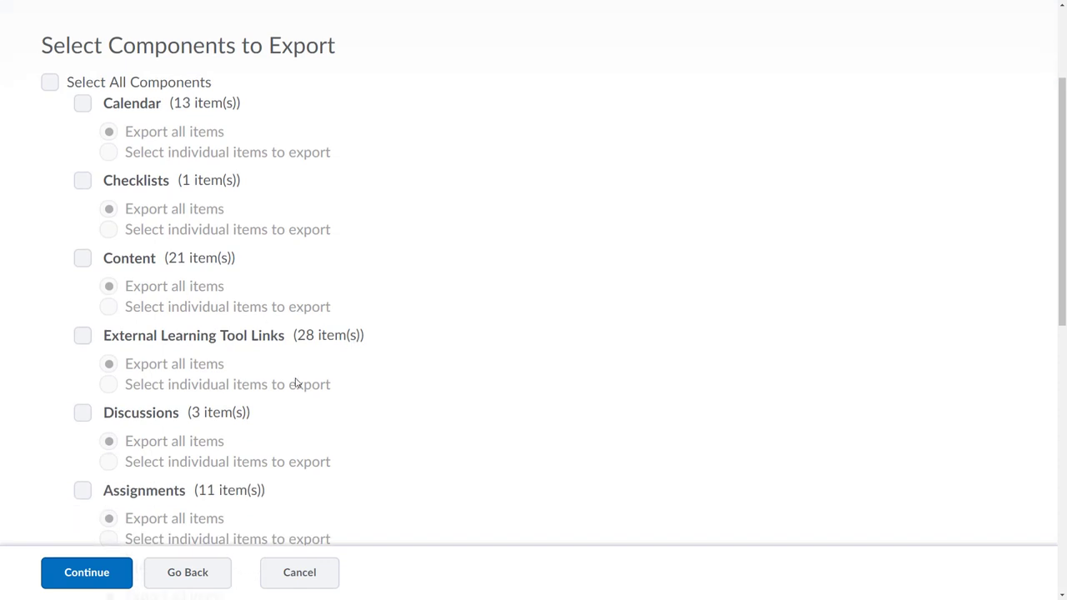
scroll(208, 381, "down", 3)
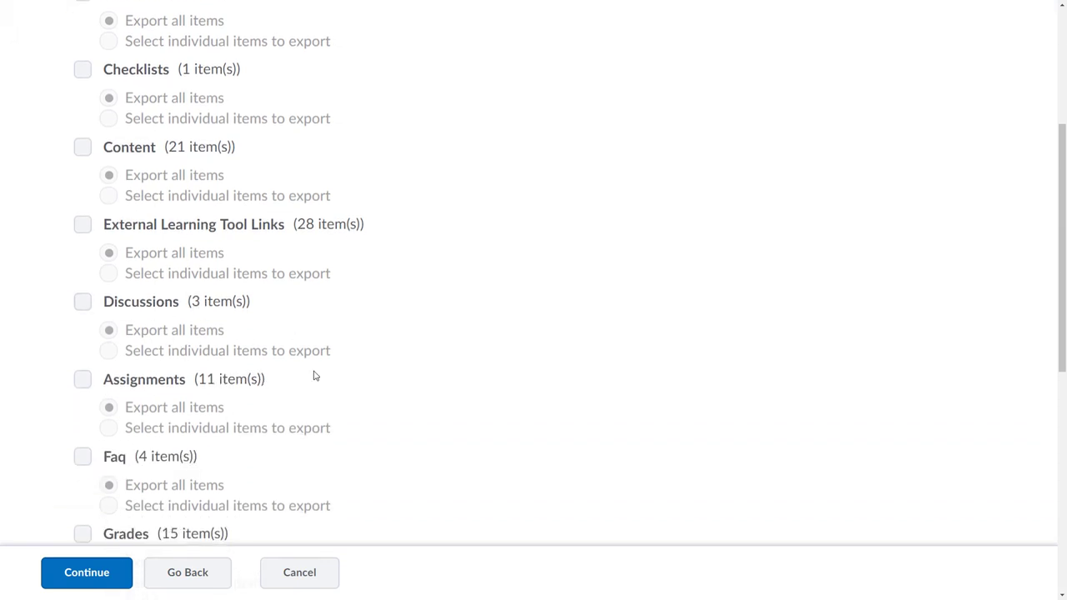
scroll(233, 417, "down", 3)
scroll(175, 371, "down", 3)
scroll(179, 369, "down", 2)
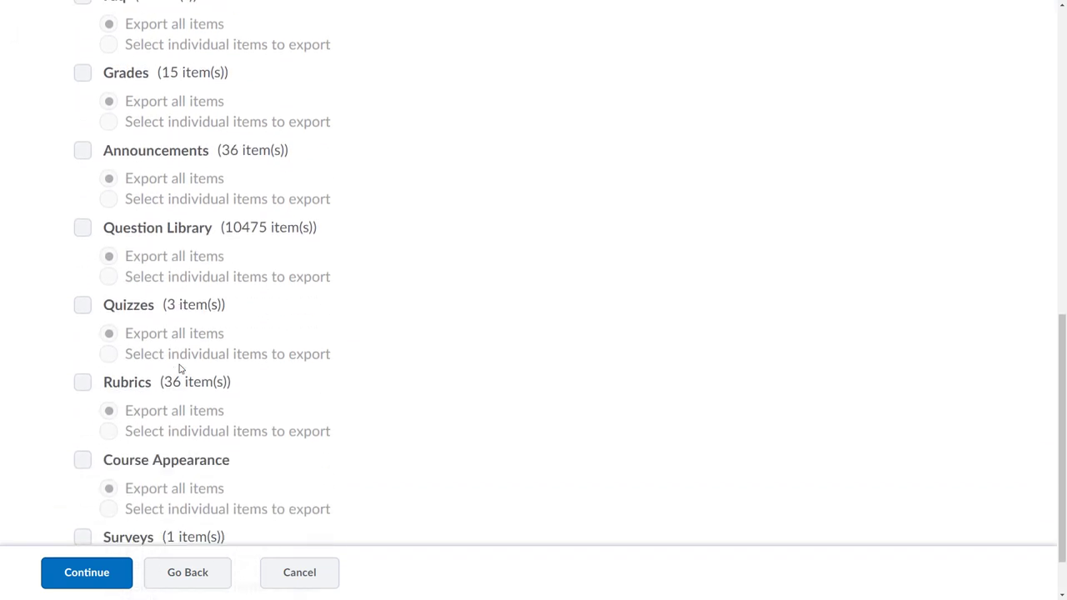
scroll(229, 307, "down", 2)
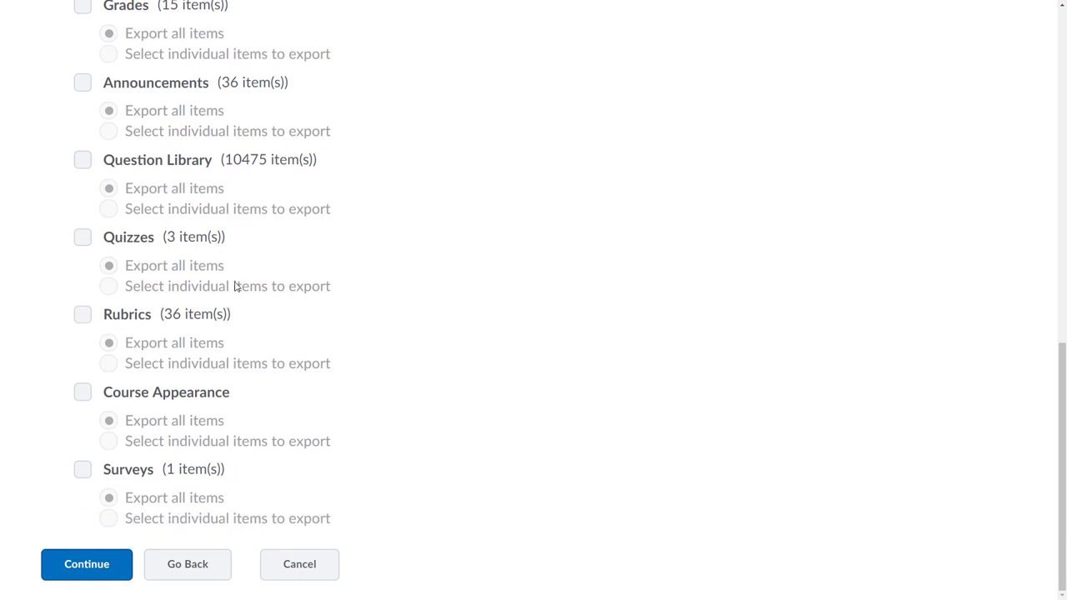
scroll(117, 459, "up", 5)
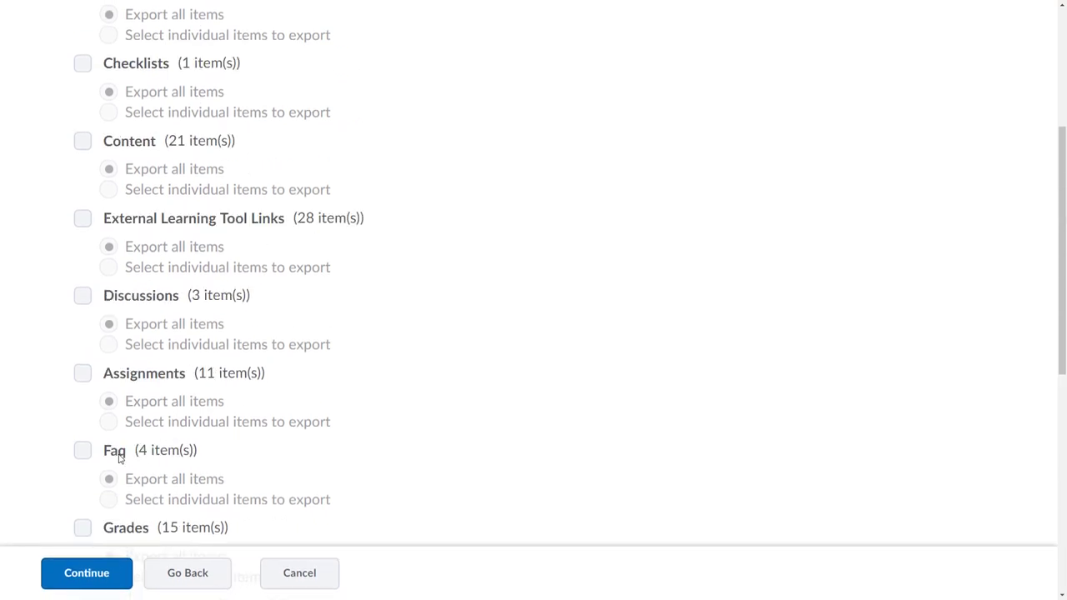
scroll(117, 450, "up", 5)
Select all course components for the export
left_click(50, 221)
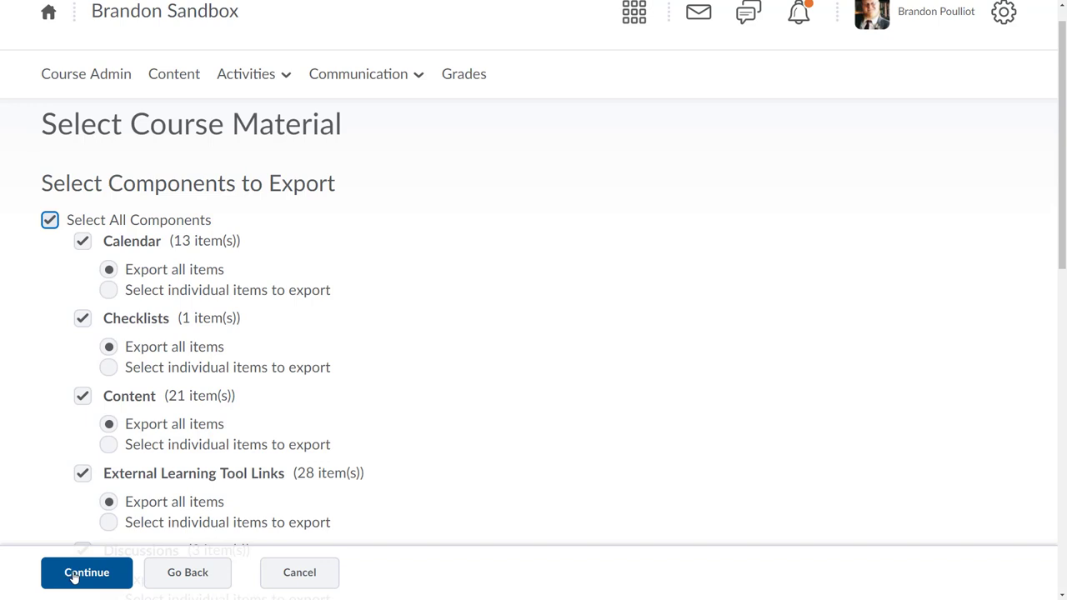
Continue to the confirmation page and run the export with course files included
left_click(74, 576)
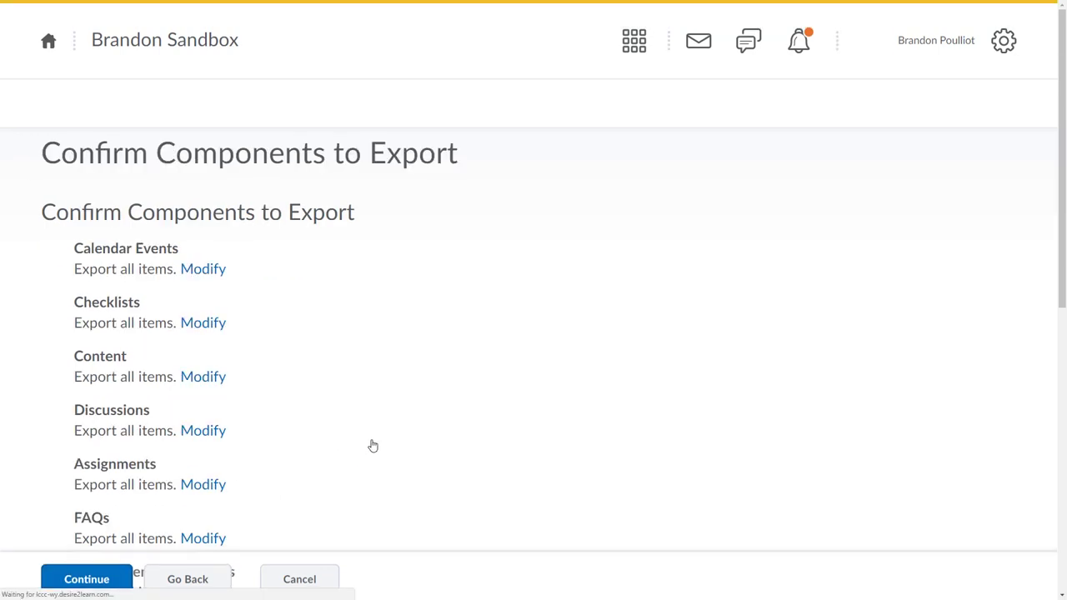
scroll(83, 254, "down", 5)
scroll(92, 283, "down", 5)
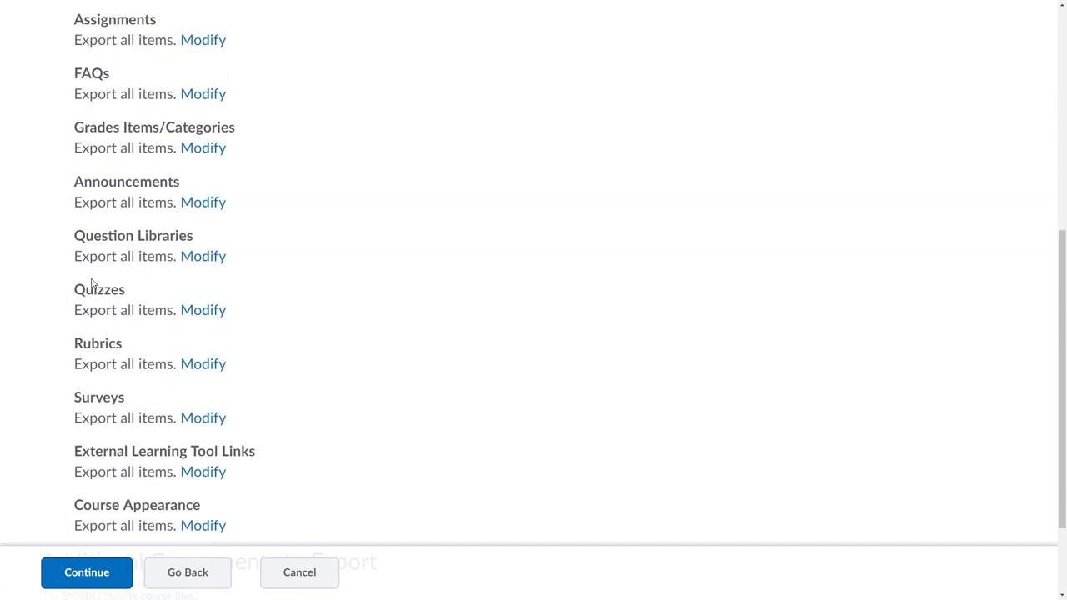
scroll(96, 400, "down", 3)
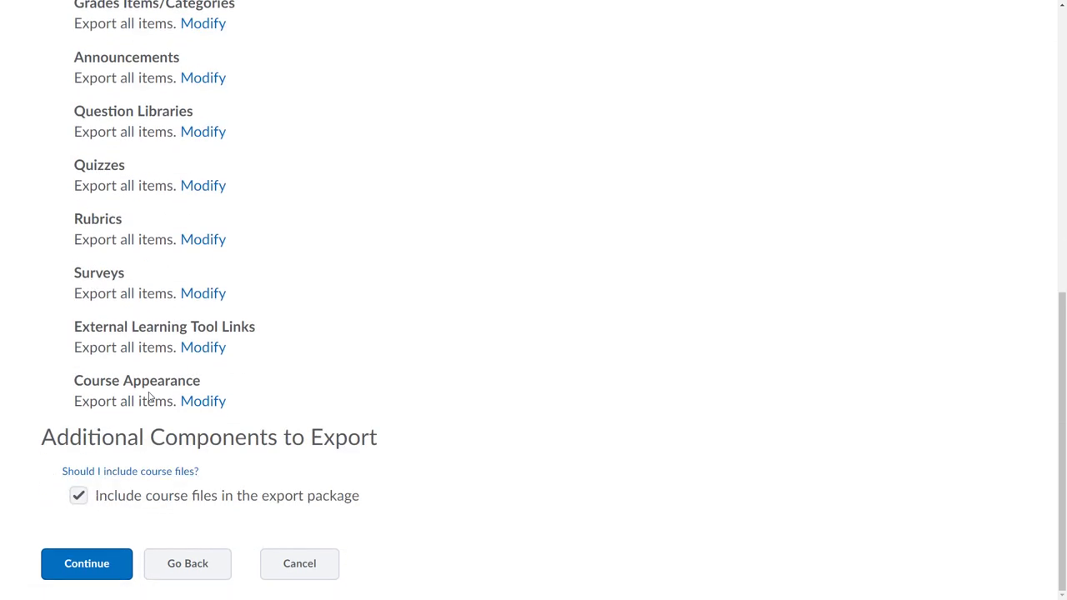
left_click(86, 564)
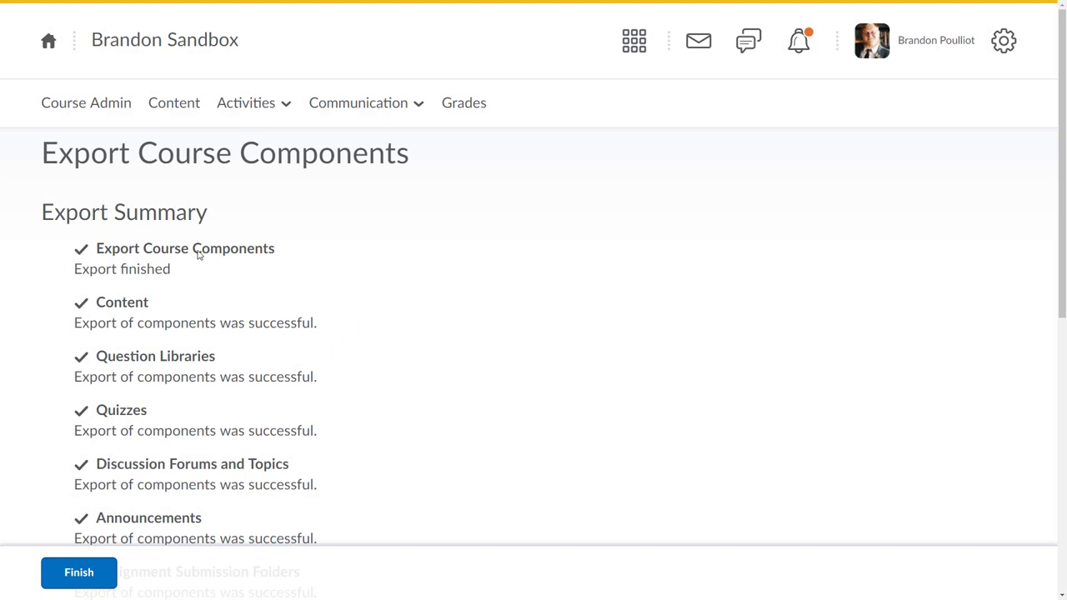
Highlight the successful export summary text, then finish the export
left_click_drag(96, 248, 198, 272)
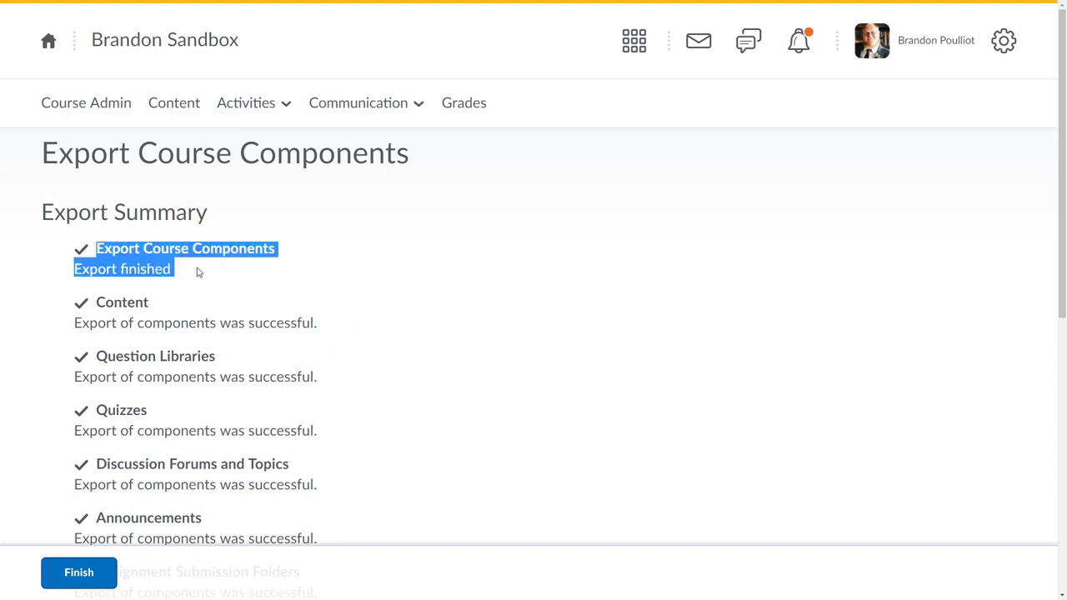
left_click_drag(94, 297, 326, 328)
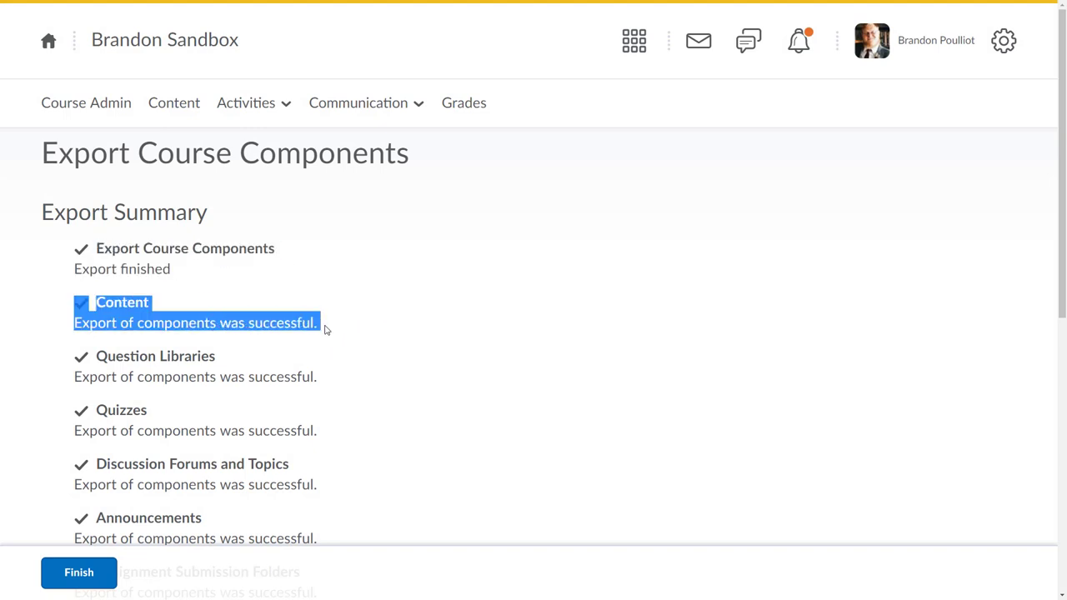
left_click(396, 335)
scroll(396, 336, "down", 8)
scroll(384, 374, "down", 3)
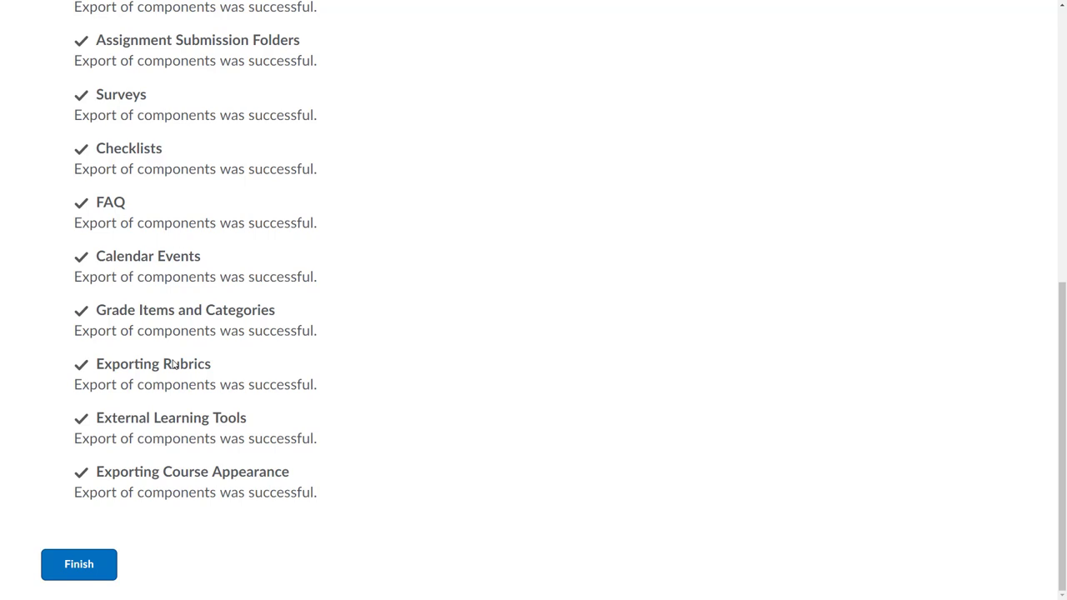
left_click(79, 563)
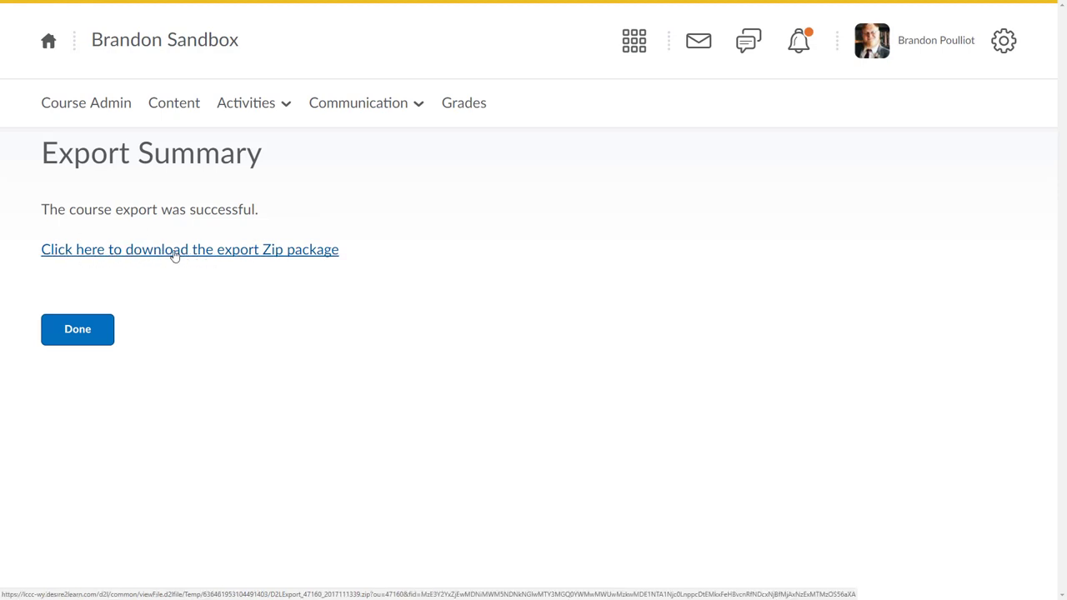
Start downloading the export Zip package from the summary link
right_click(171, 254)
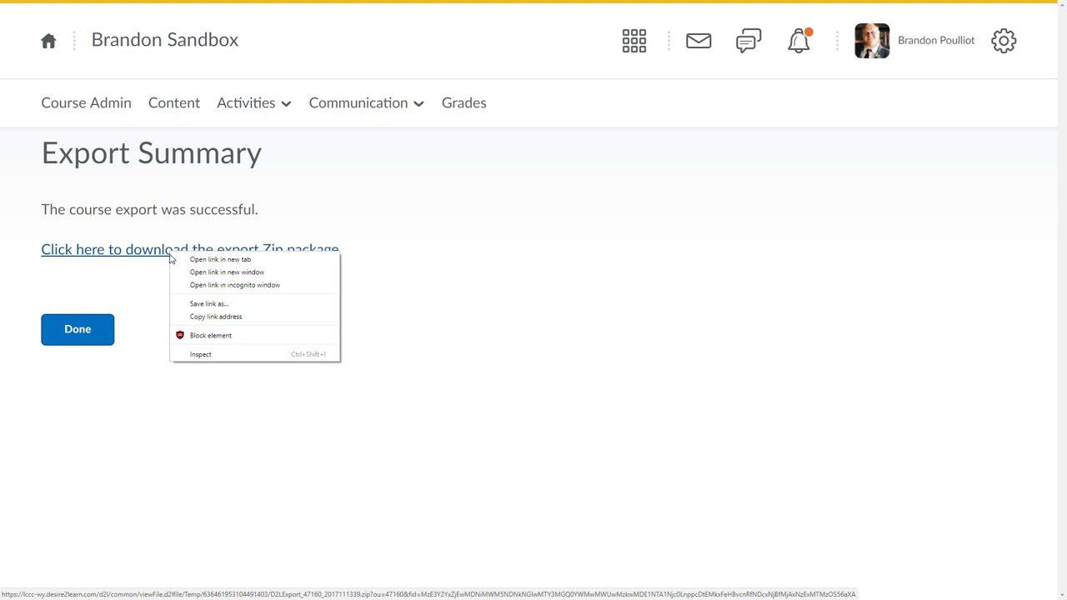
left_click(135, 256)
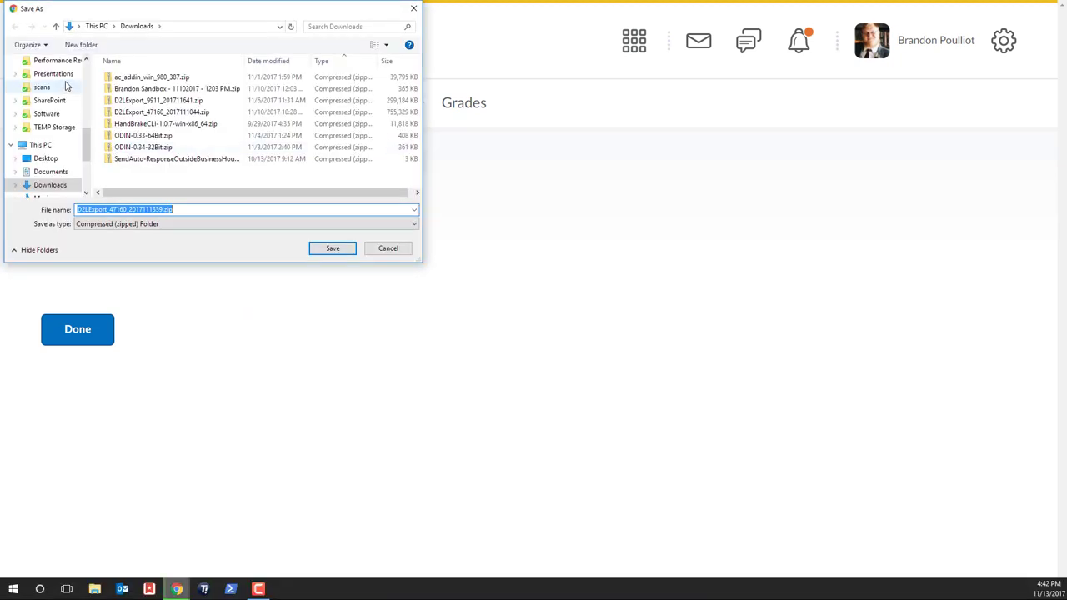
scroll(71, 100, "up", 3)
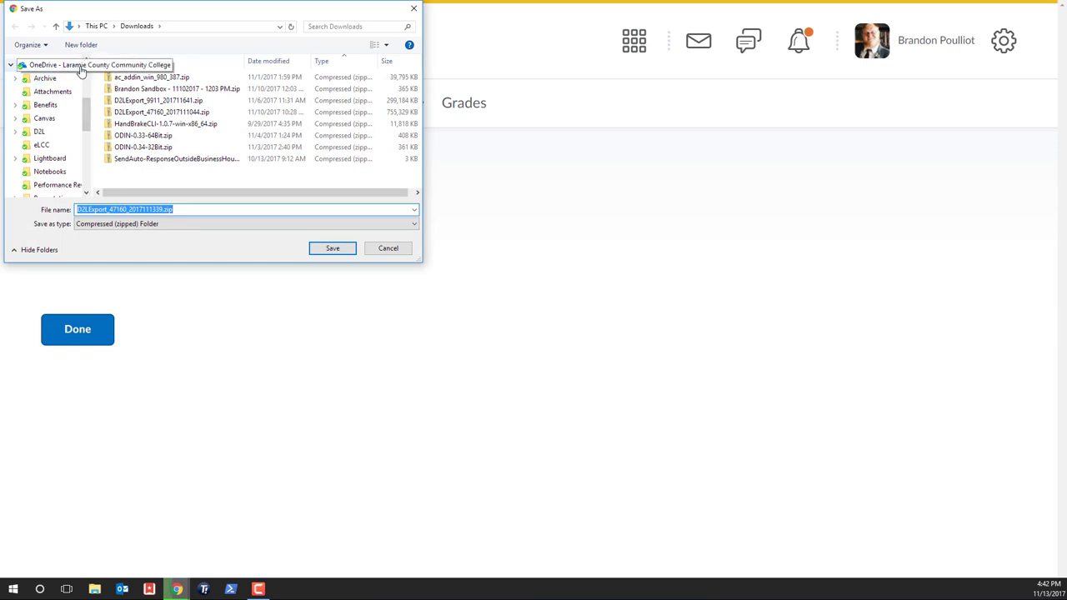
scroll(55, 79, "up", 3)
Save the export zip into the Desktop's D2L Course Export folder, keeping its file name
left_click(43, 60)
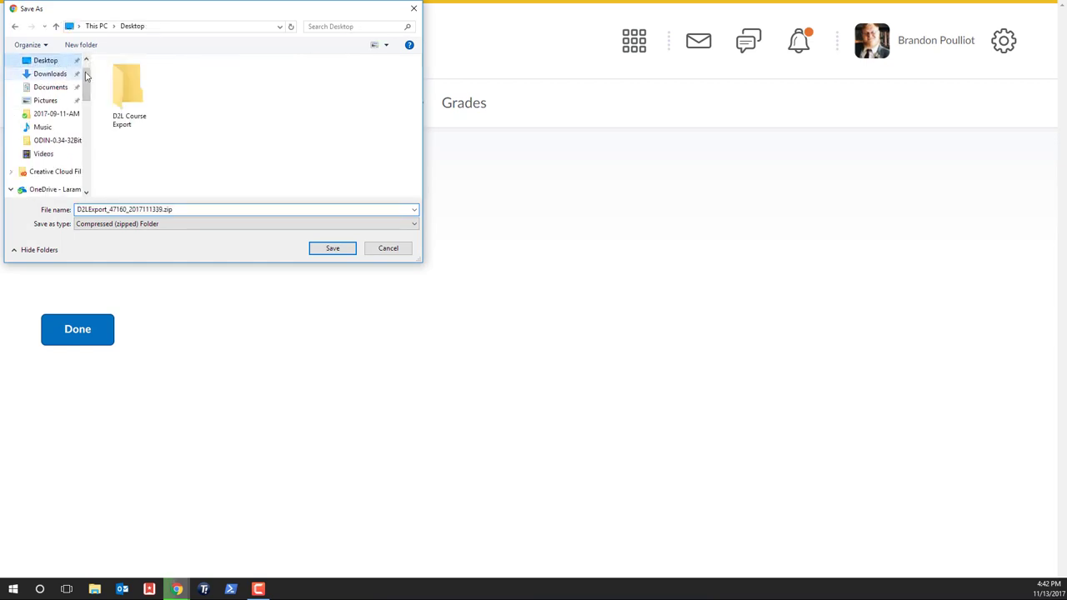
double_click(126, 83)
left_click(145, 210)
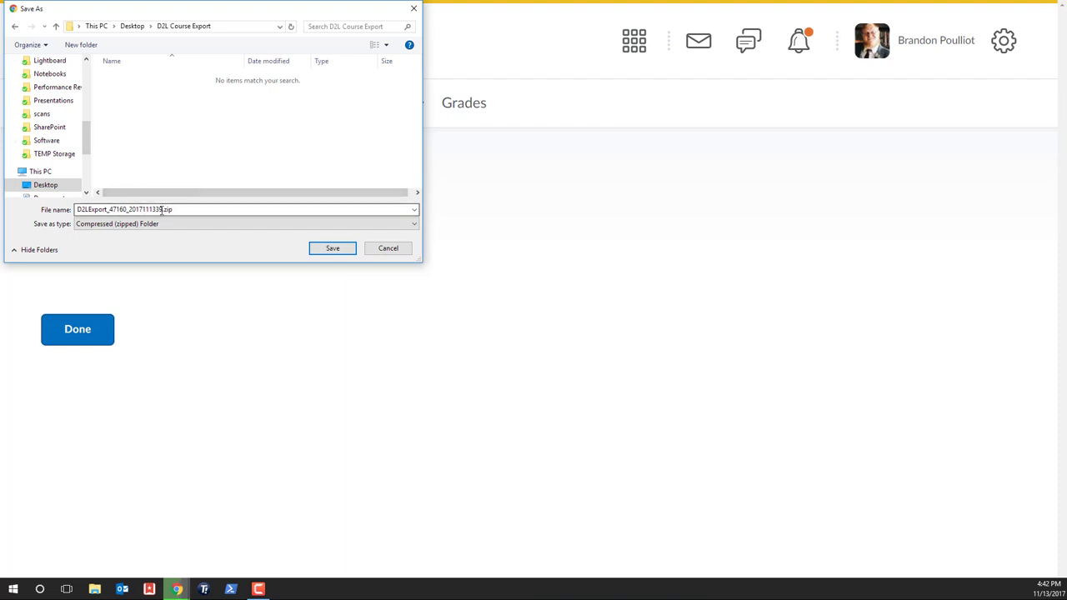
double_click(162, 209)
left_click(163, 210)
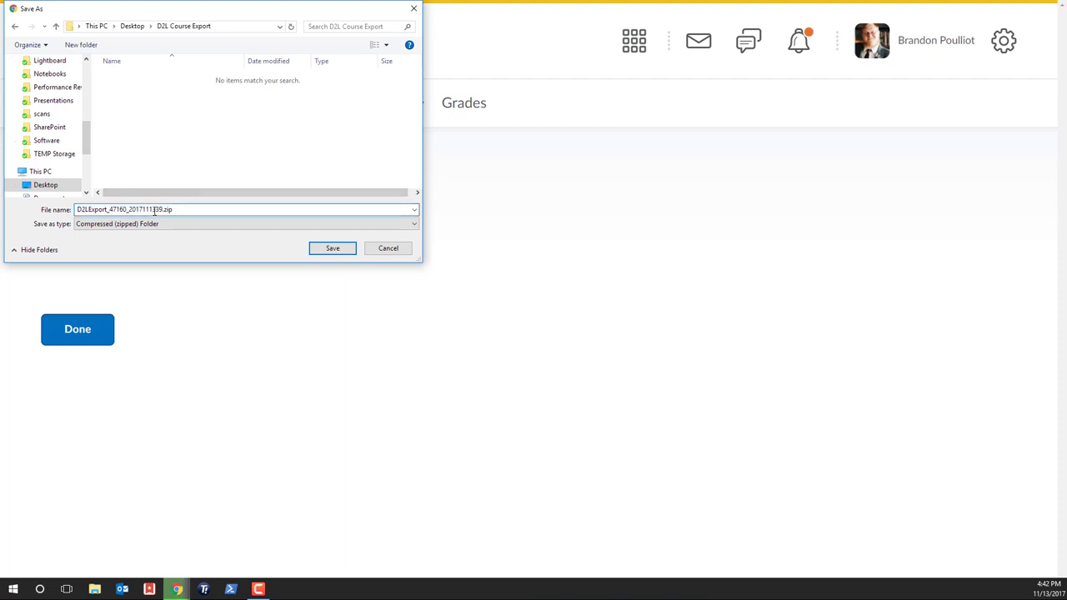
left_click_drag(174, 209, 68, 211)
left_click(173, 210)
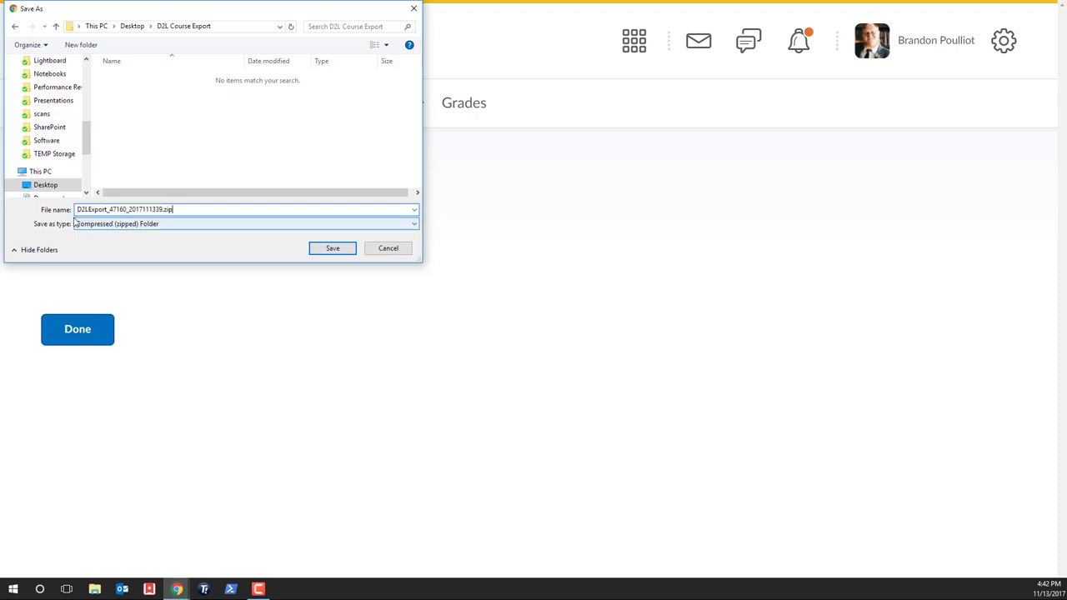
left_click_drag(78, 209, 96, 209)
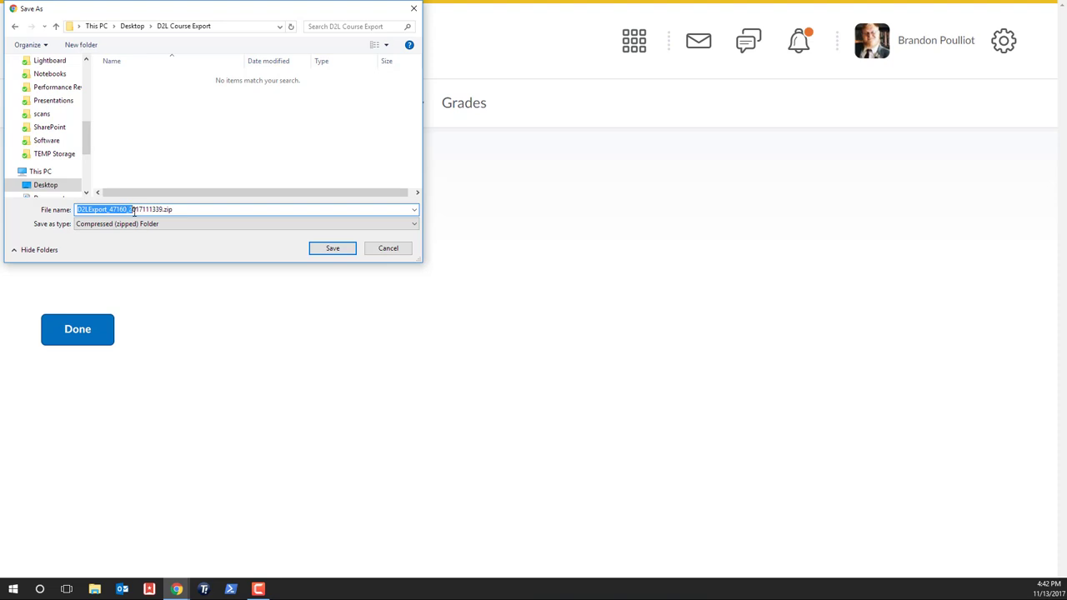
left_click_drag(144, 209, 162, 209)
left_click(319, 250)
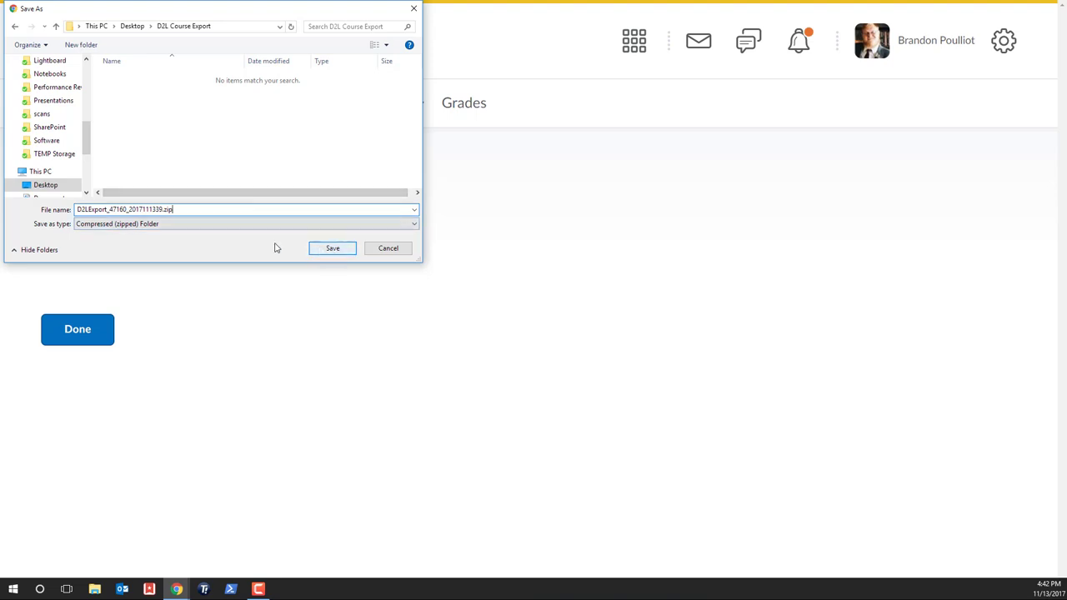
left_click(192, 209)
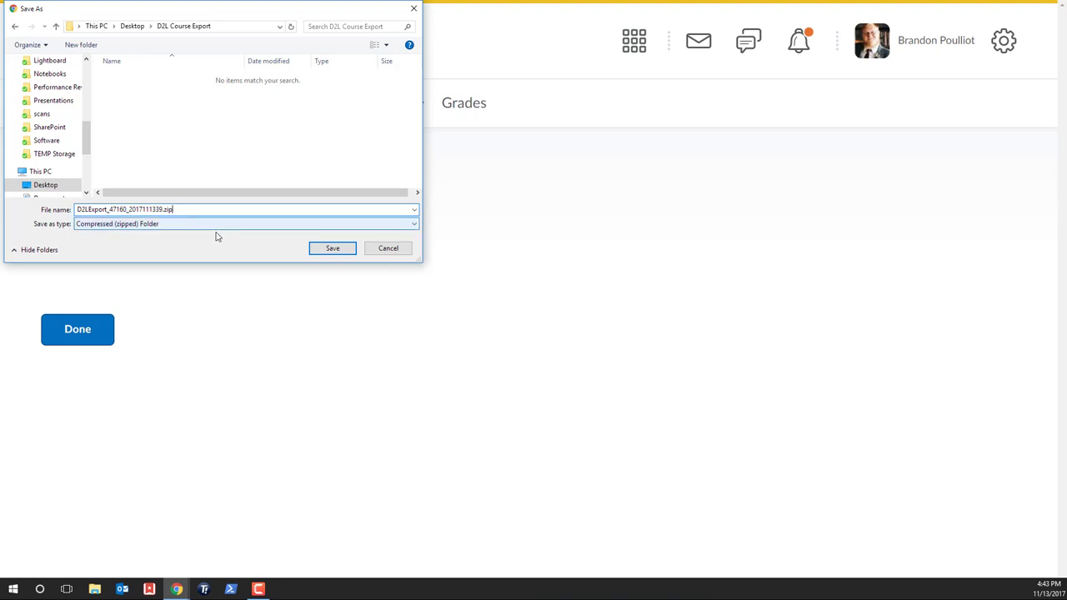
left_click(333, 247)
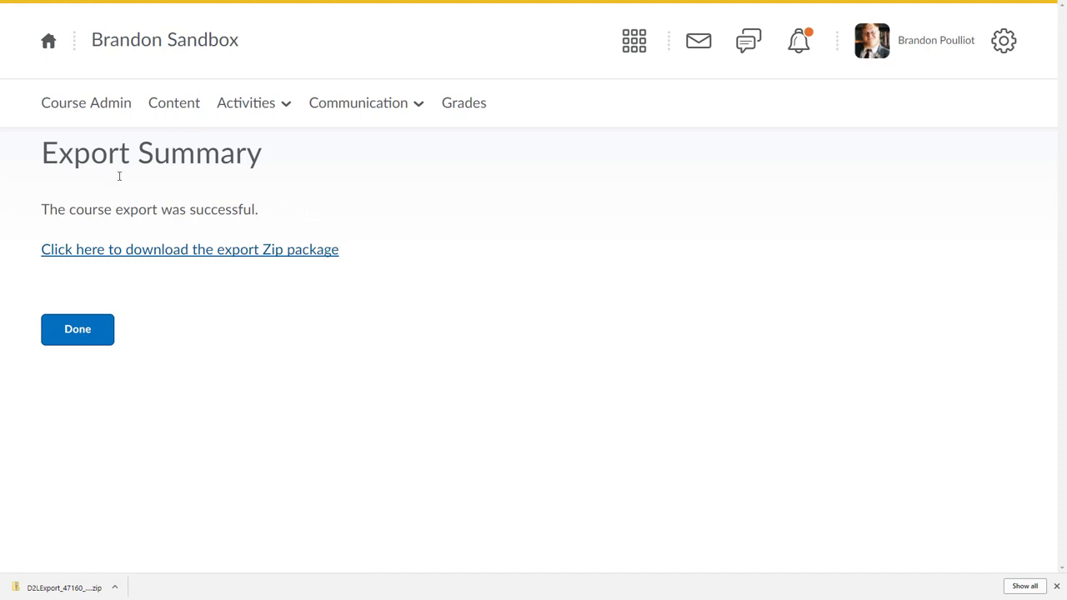
Close the export summary with Done before moving to the Canvas sandbox course
left_click(84, 334)
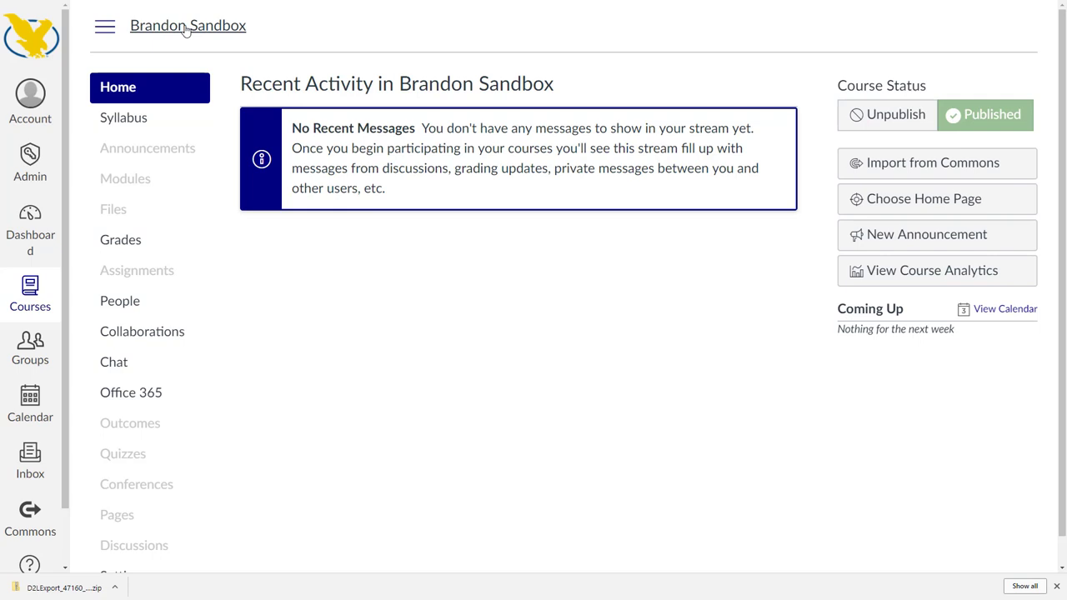
scroll(367, 342, "down", 1)
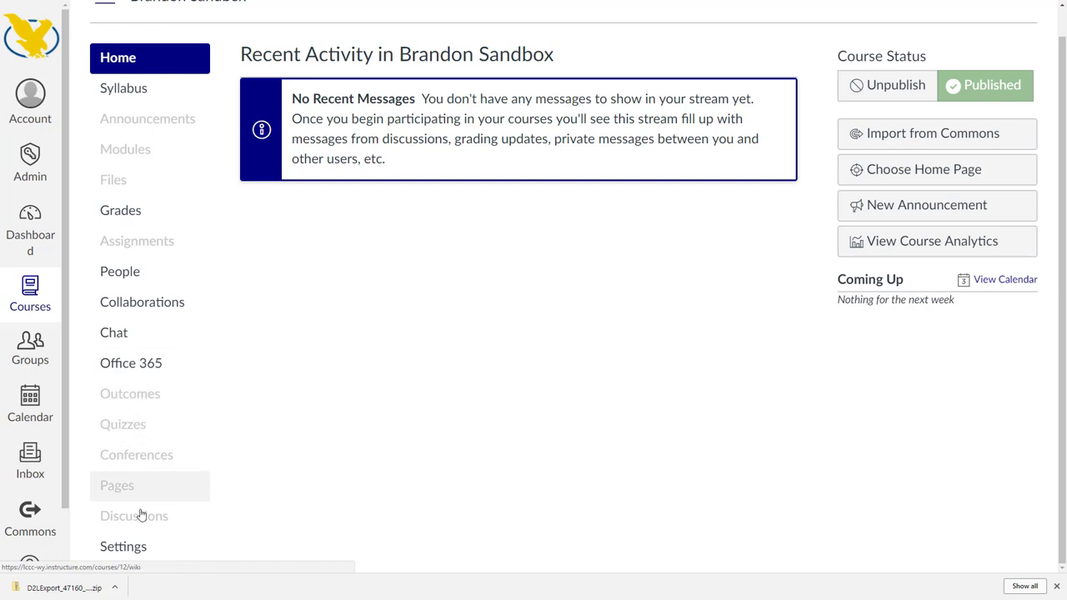
From course Settings, go to Import Course Content for Brandon Sandbox
left_click(125, 549)
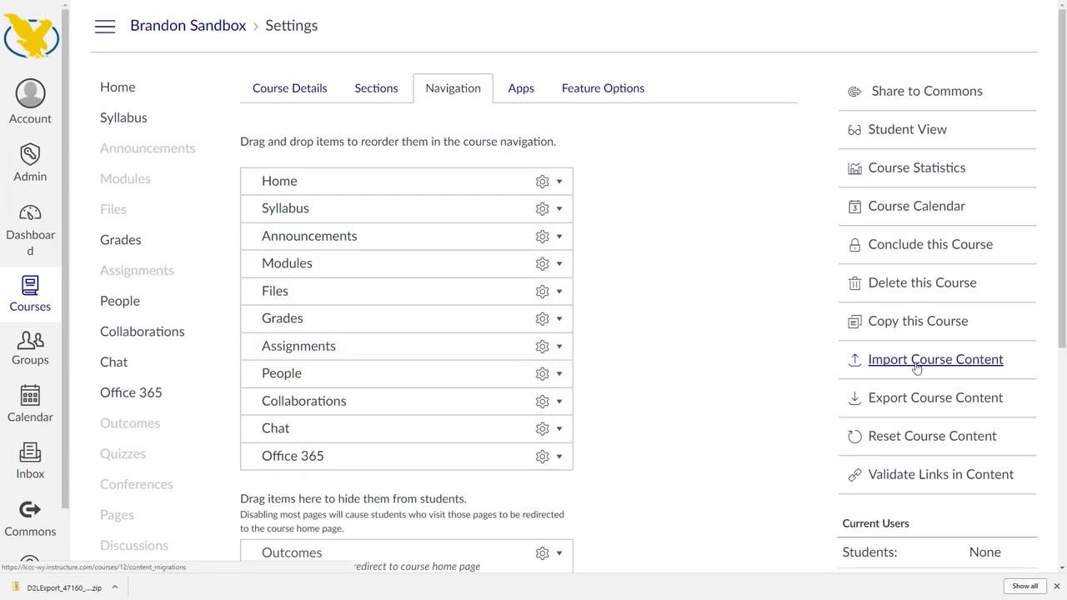
left_click(917, 365)
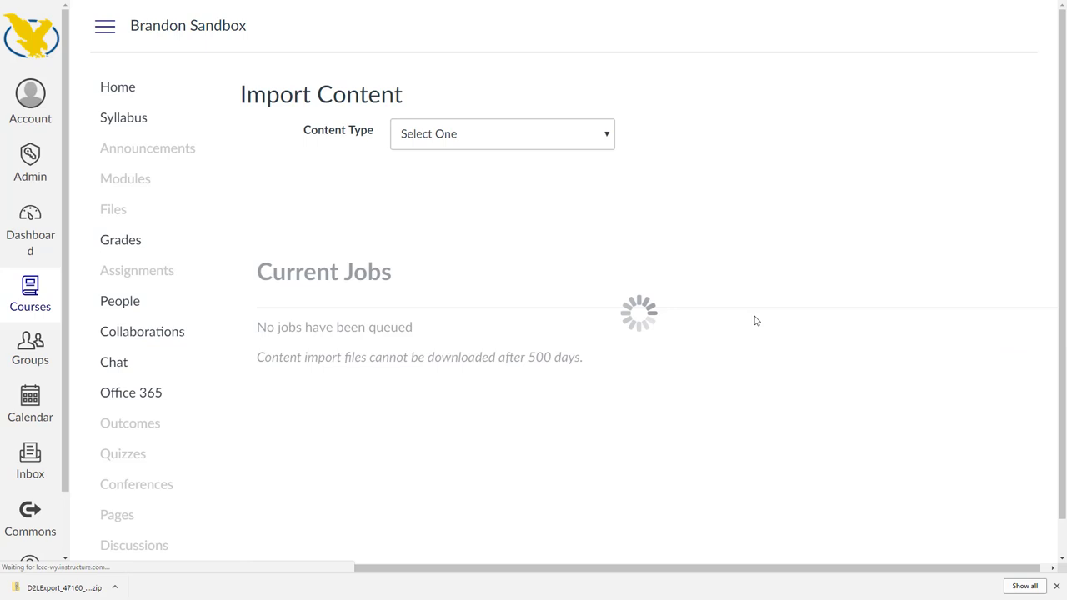
Choose D2L export .zip format as the content type and begin selecting the source file
left_click(548, 135)
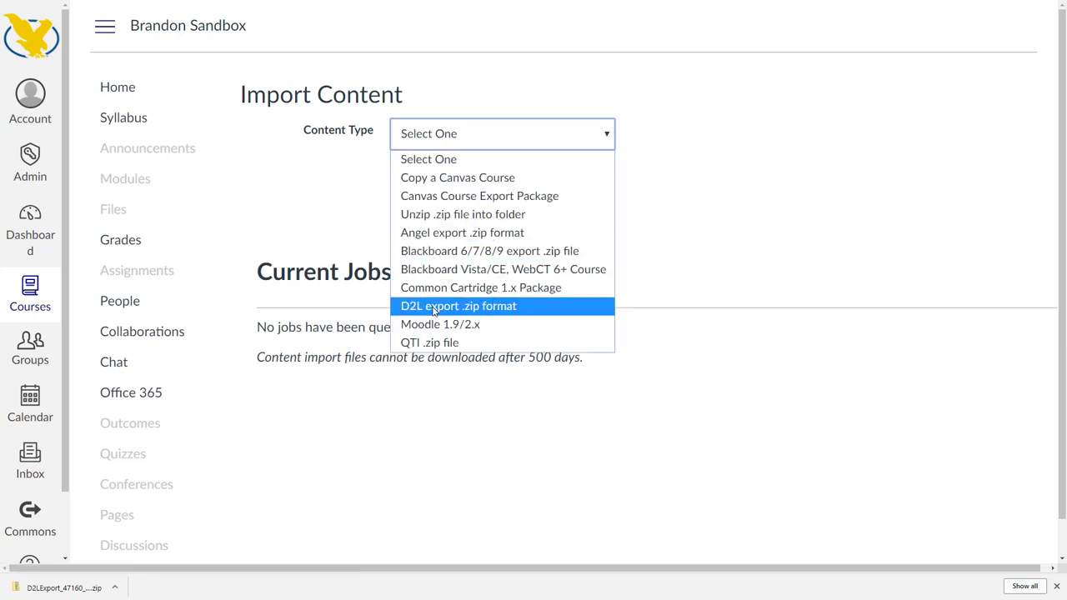
left_click(483, 310)
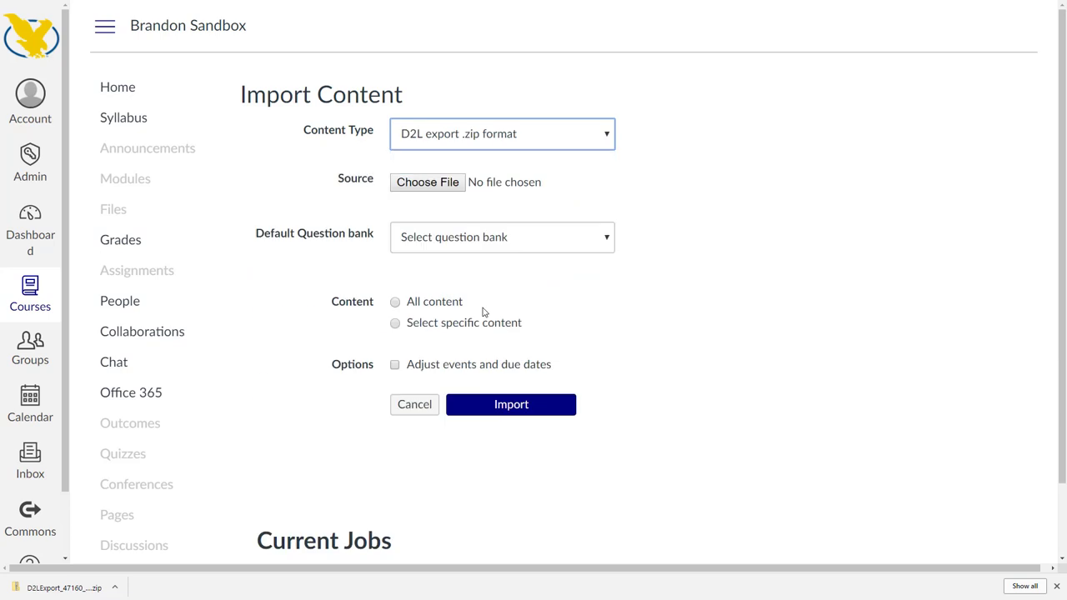
left_click(427, 182)
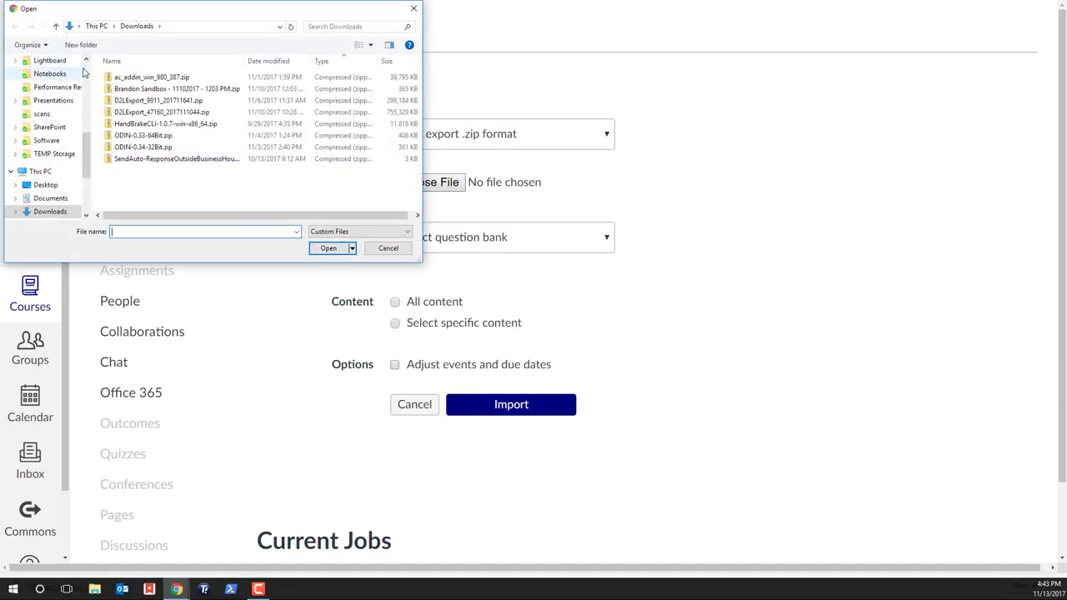
scroll(50, 125, "up", 5)
Attach the zip from the Desktop's D2L Course Export folder as the import source
left_click(54, 85)
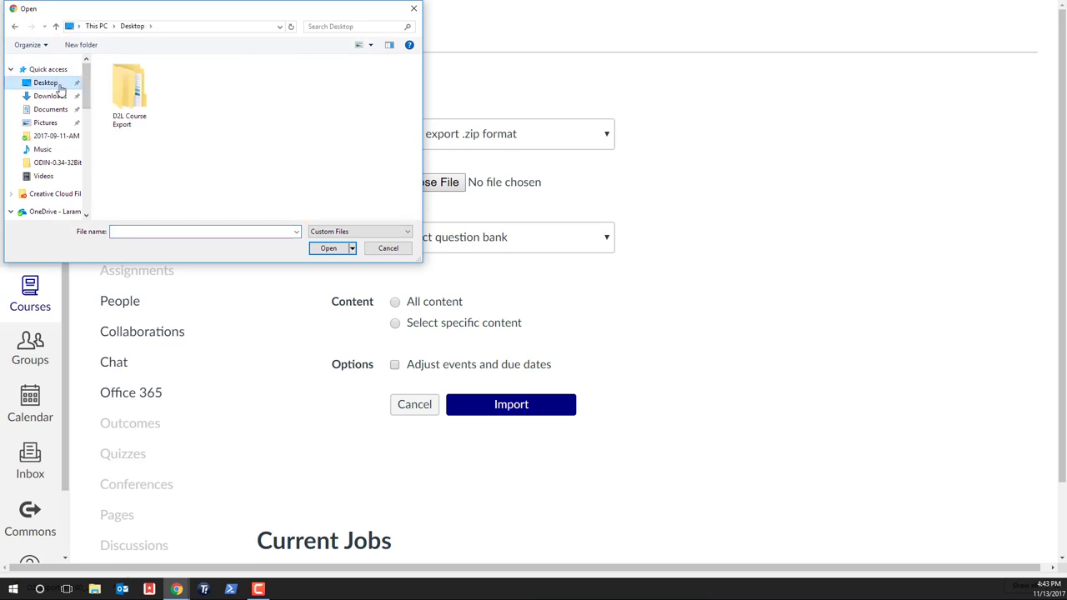
double_click(125, 88)
left_click(150, 81)
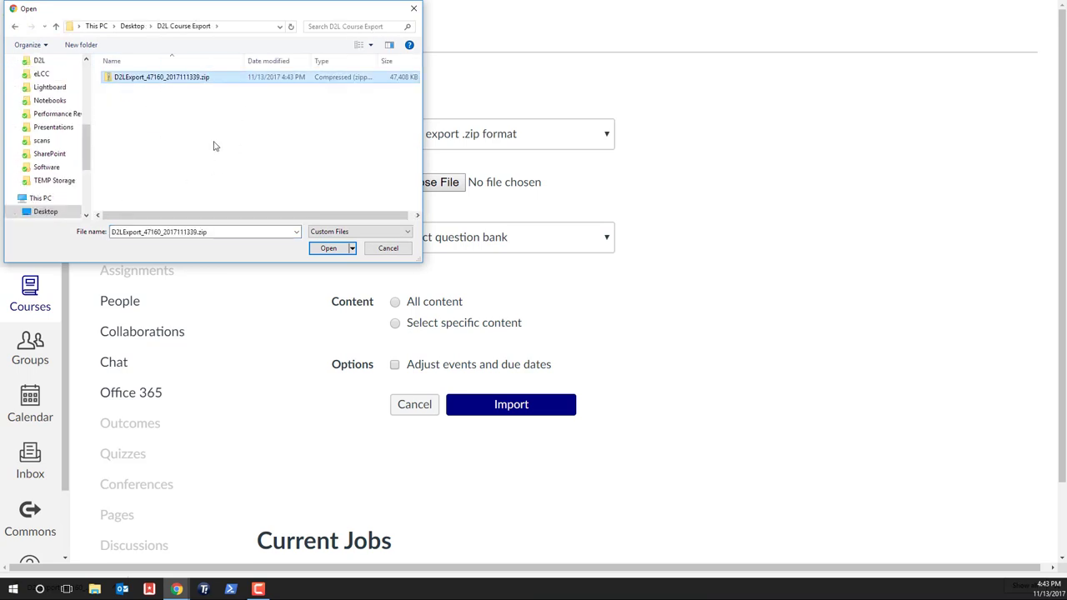
left_click(327, 251)
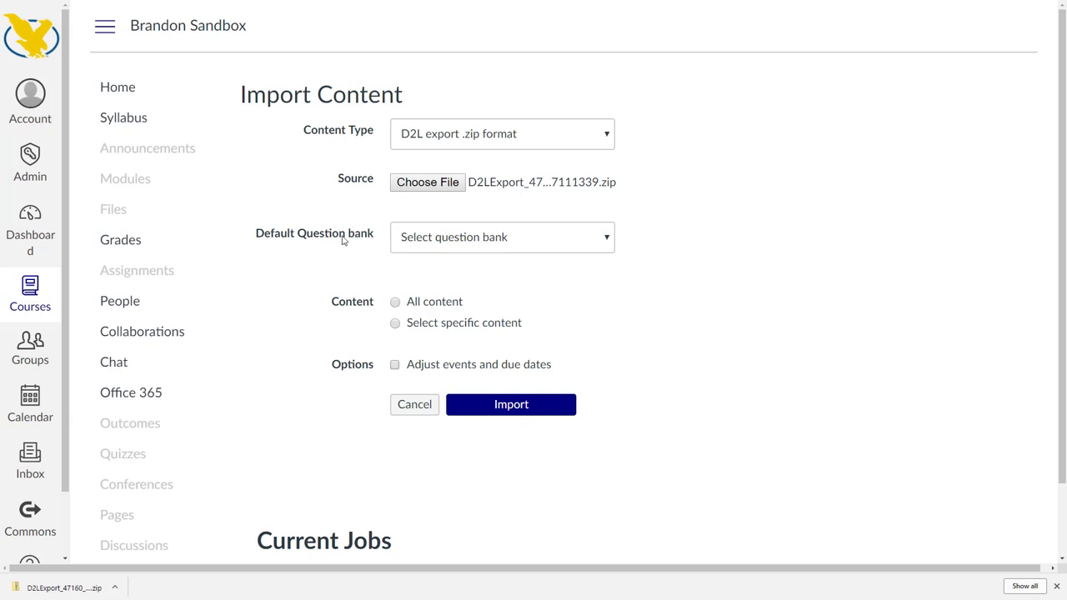
Send imported questions to a new question bank named 'Imported from D2L'
left_click(474, 245)
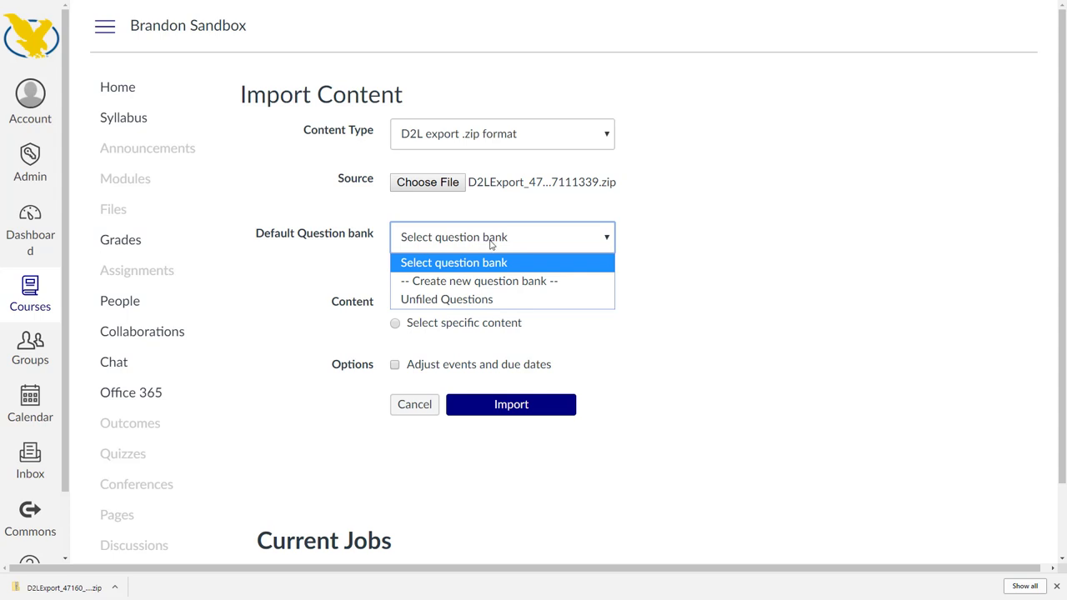
left_click(489, 281)
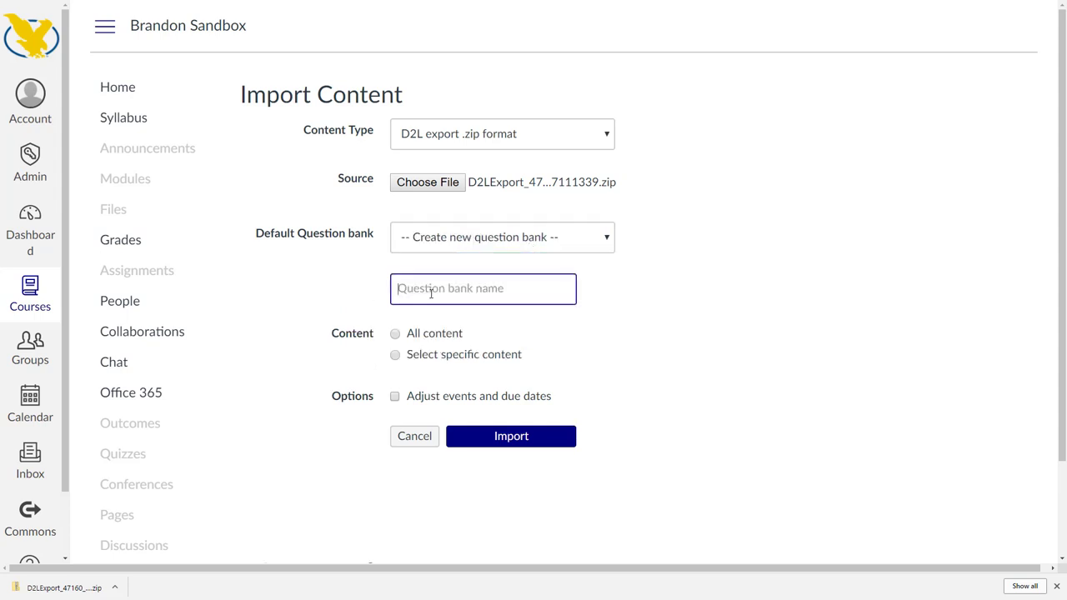
type("Imported F")
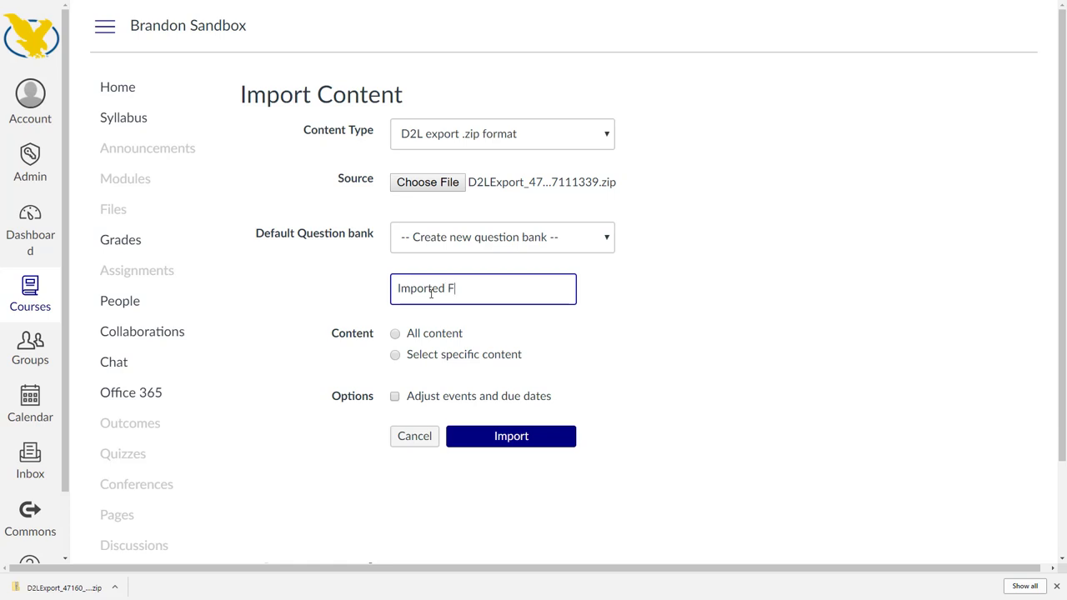
key("BackSpace")
type("from D2L")
left_click(680, 330)
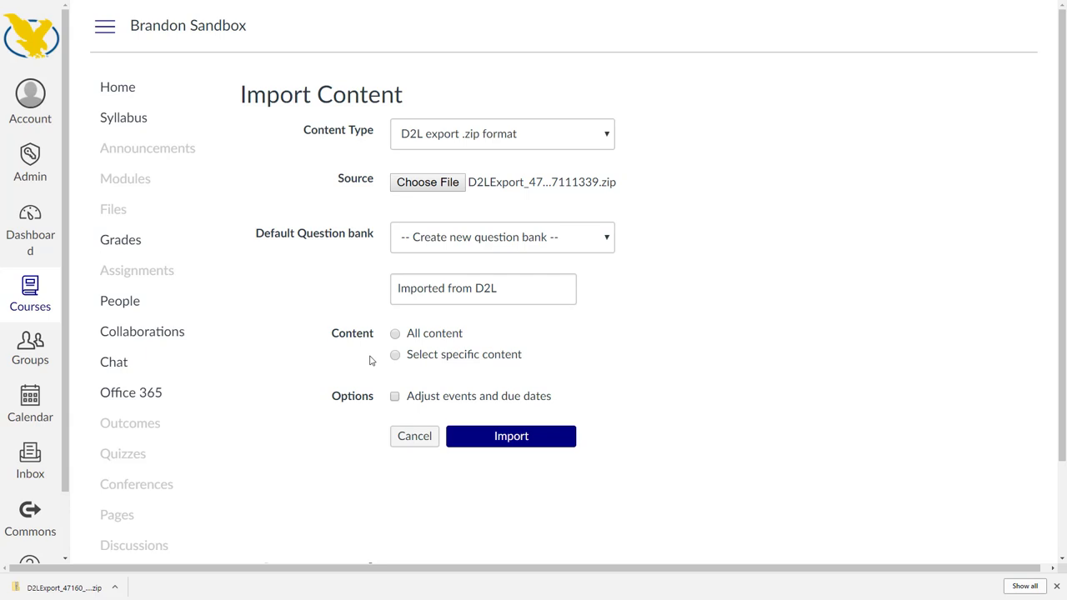
Import All content with date adjustment left off and start the import job
left_click(395, 334)
left_click(393, 397)
scroll(367, 400, "down", 2)
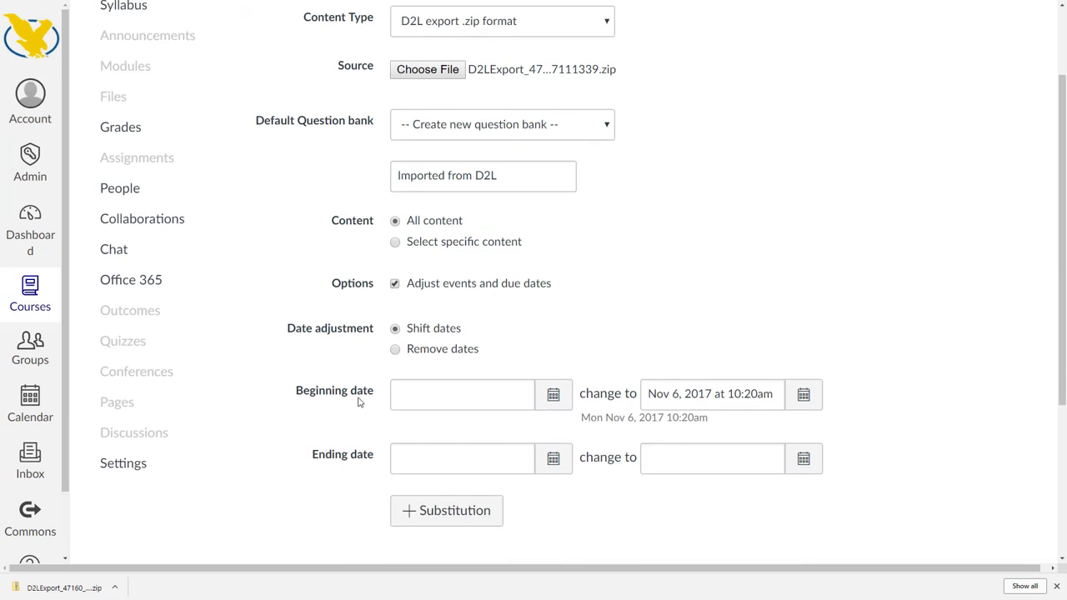
scroll(359, 402, "down", 1)
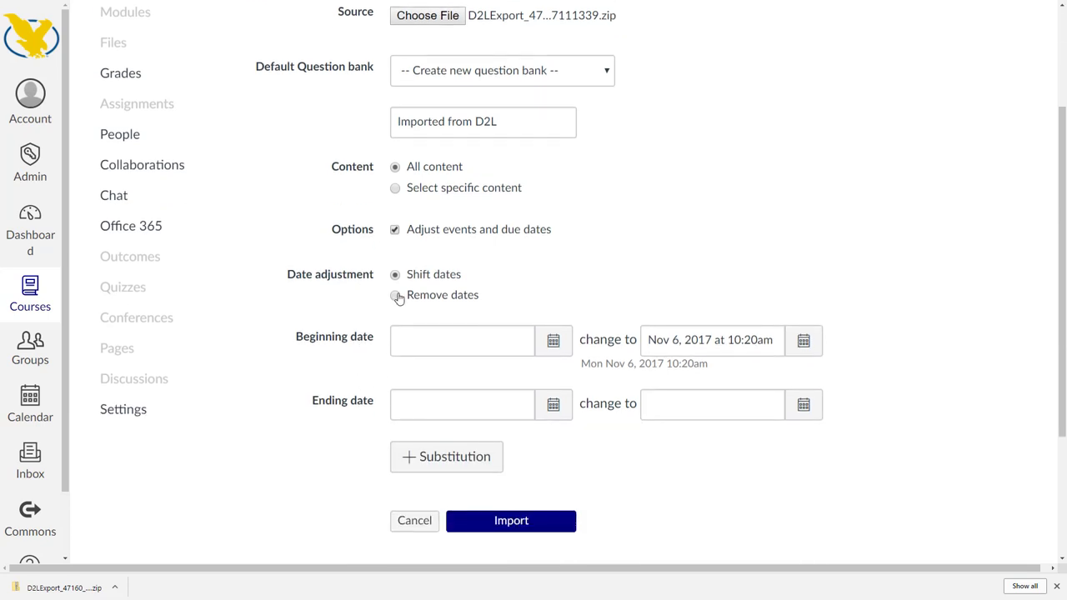
left_click(395, 231)
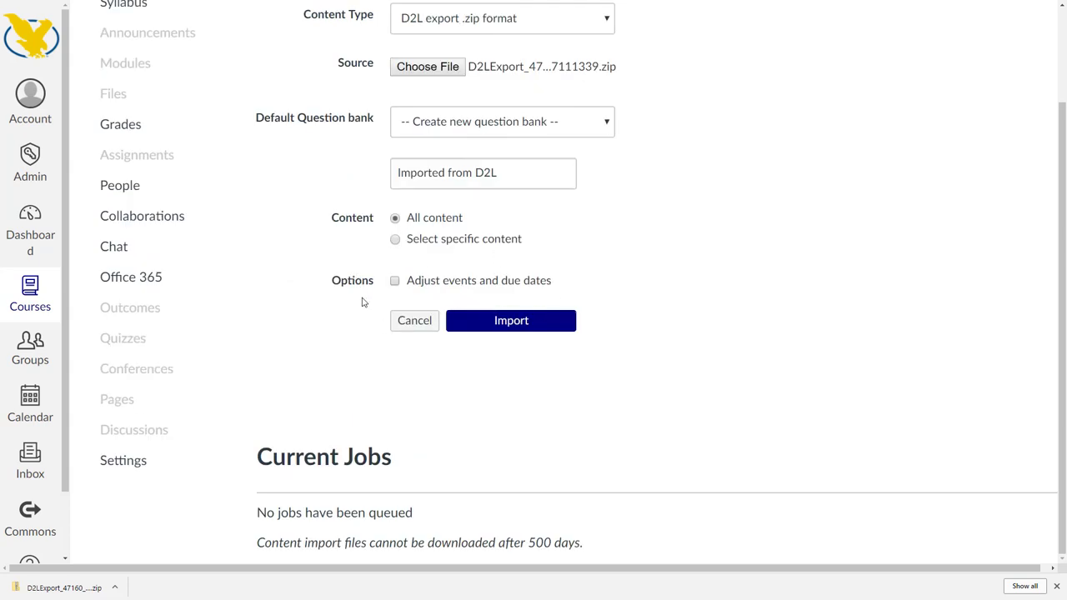
left_click(505, 321)
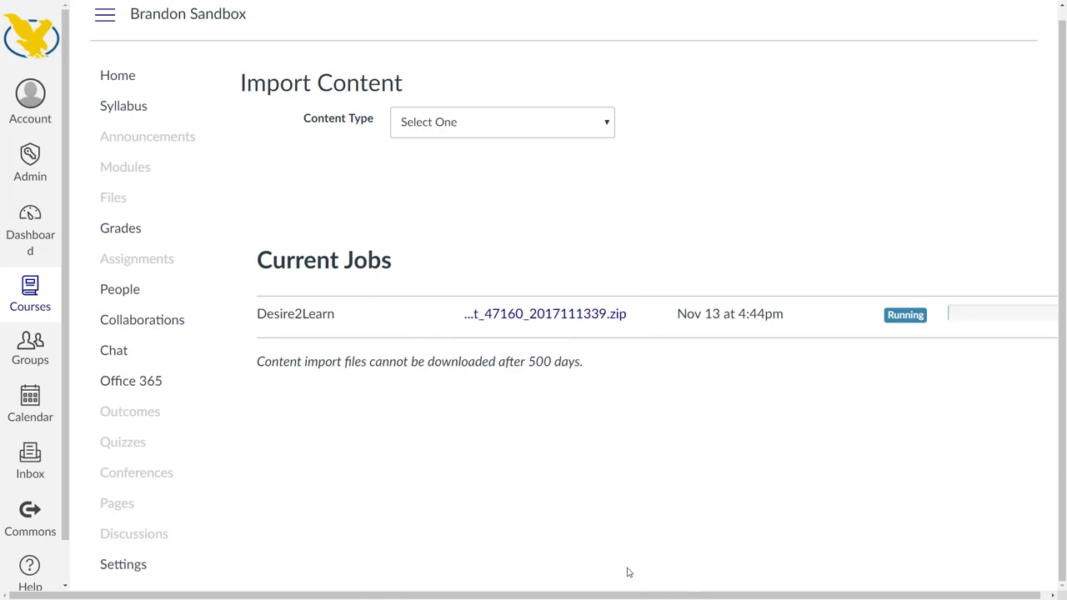
left_click_drag(630, 595, 641, 594)
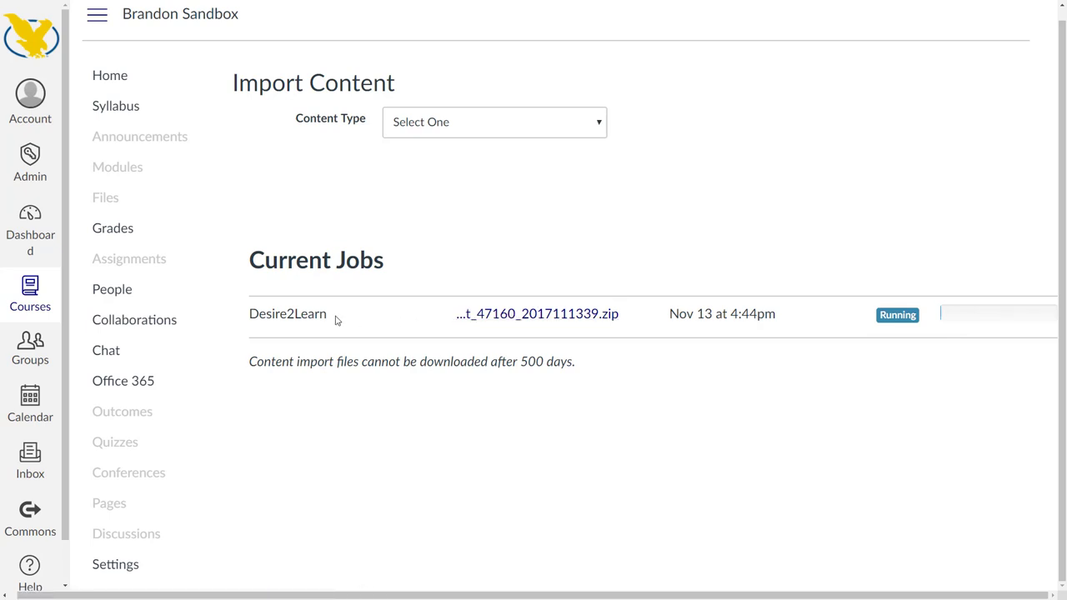
Wait while the Desire2Learn import job runs, clearing a stray text selection
left_click_drag(339, 321, 385, 287)
left_click(457, 245)
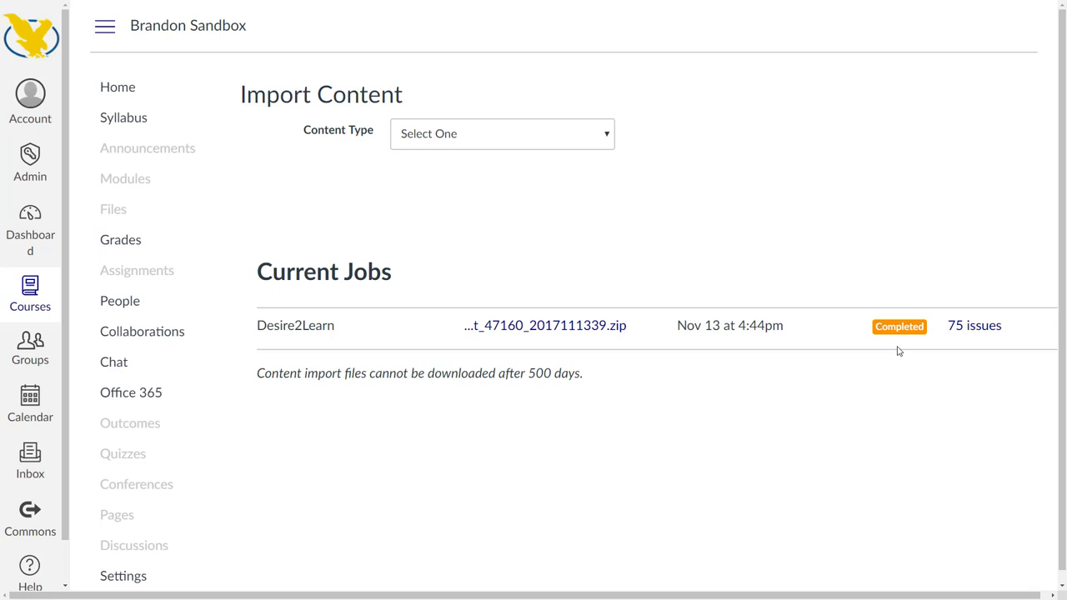
View the completed import's 75 issues, then return to Import Course Content via Settings
left_click_drag(736, 328, 767, 328)
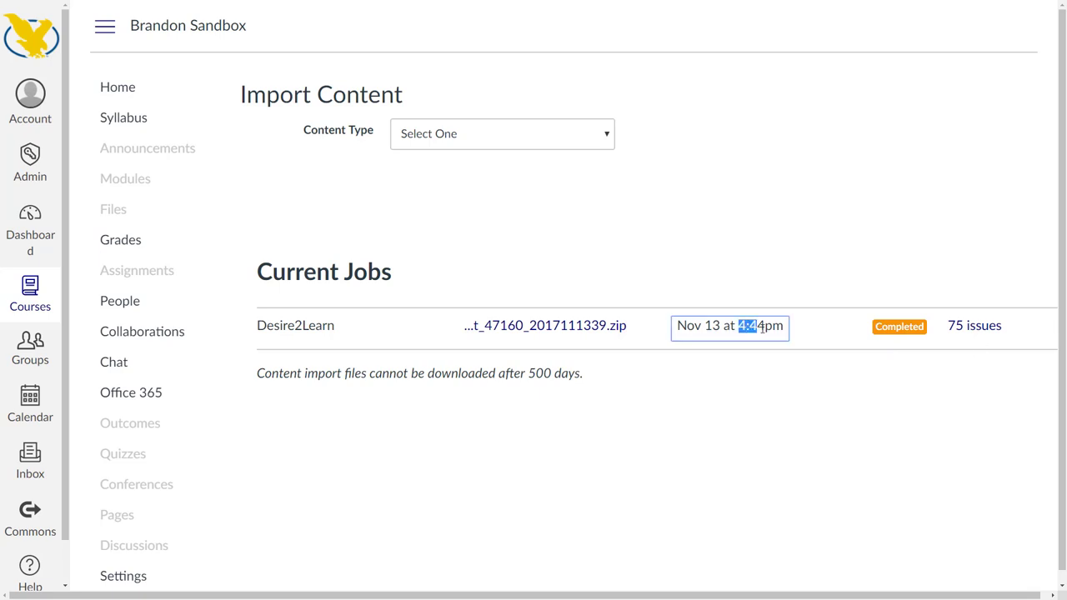
left_click(766, 327)
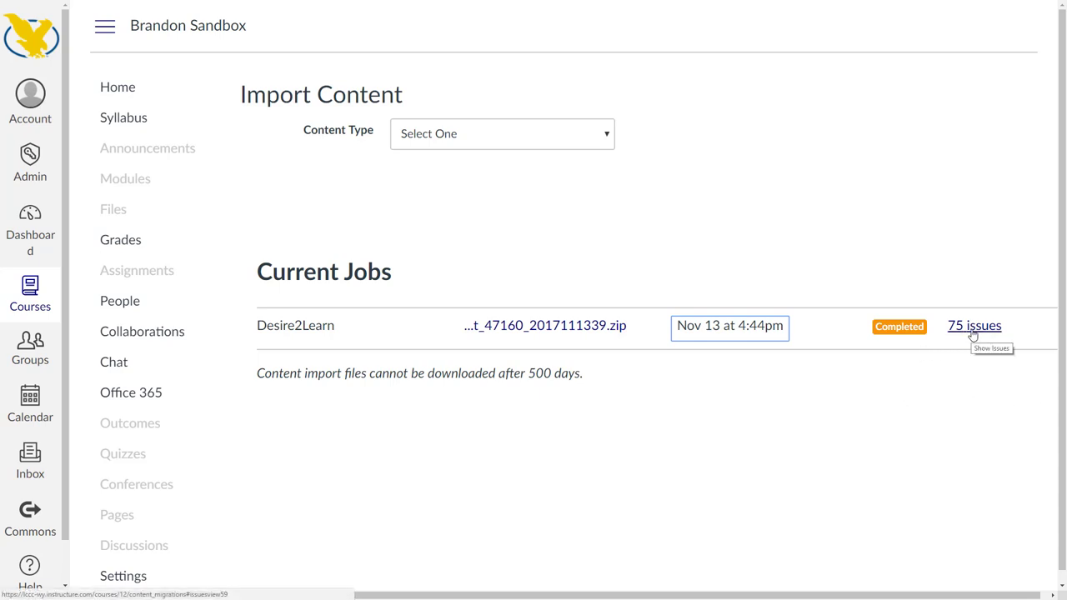
left_click(955, 326)
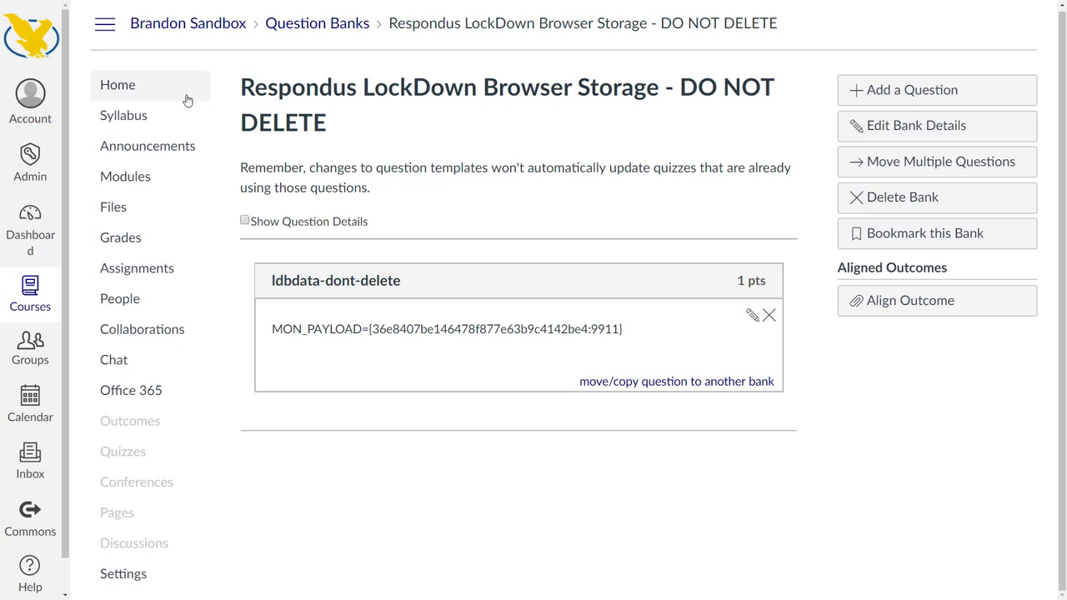
left_click(122, 573)
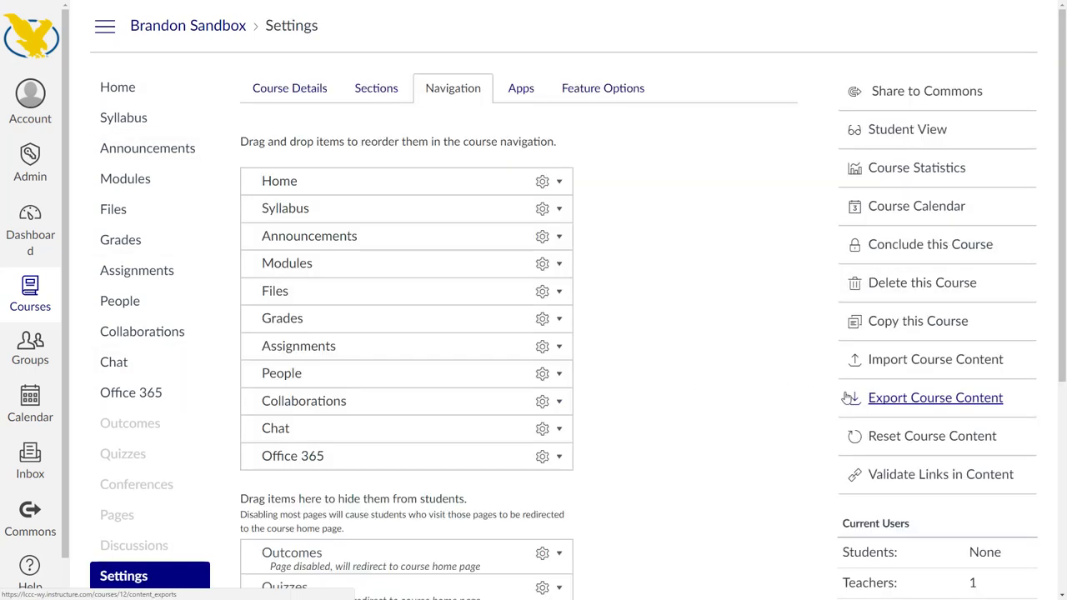
left_click(903, 361)
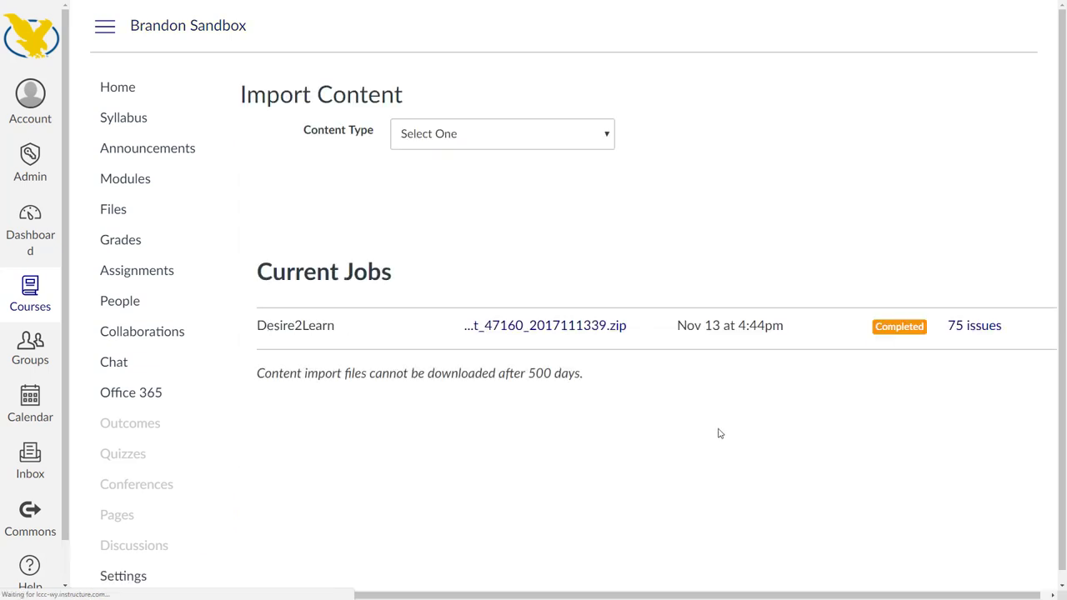
left_click(976, 325)
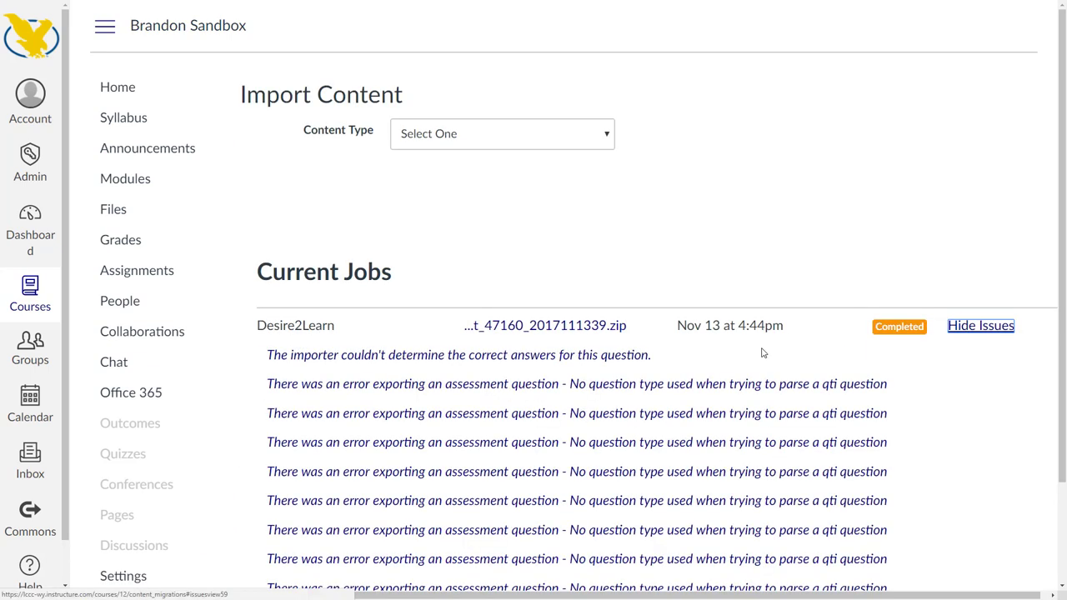
scroll(401, 340, "down", 1)
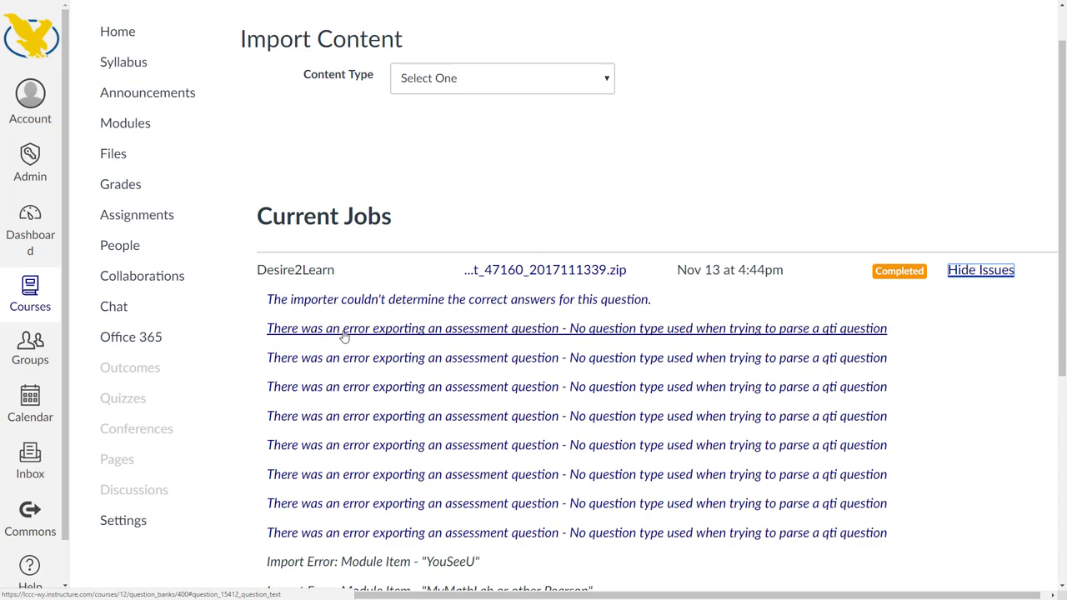
scroll(401, 340, "down", 2)
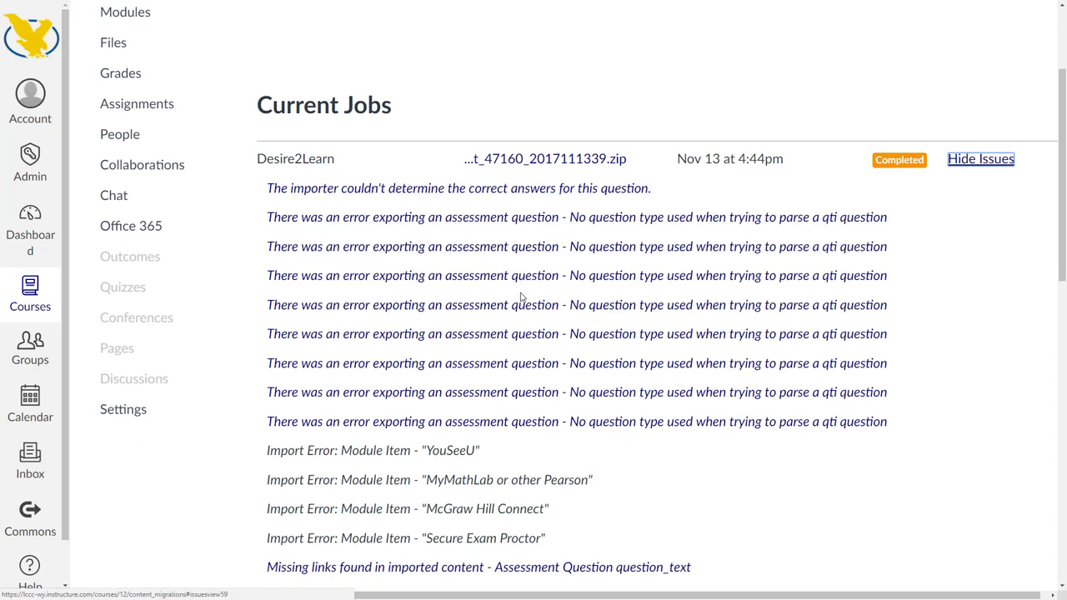
scroll(510, 261, "down", 1)
scroll(535, 261, "down", 1)
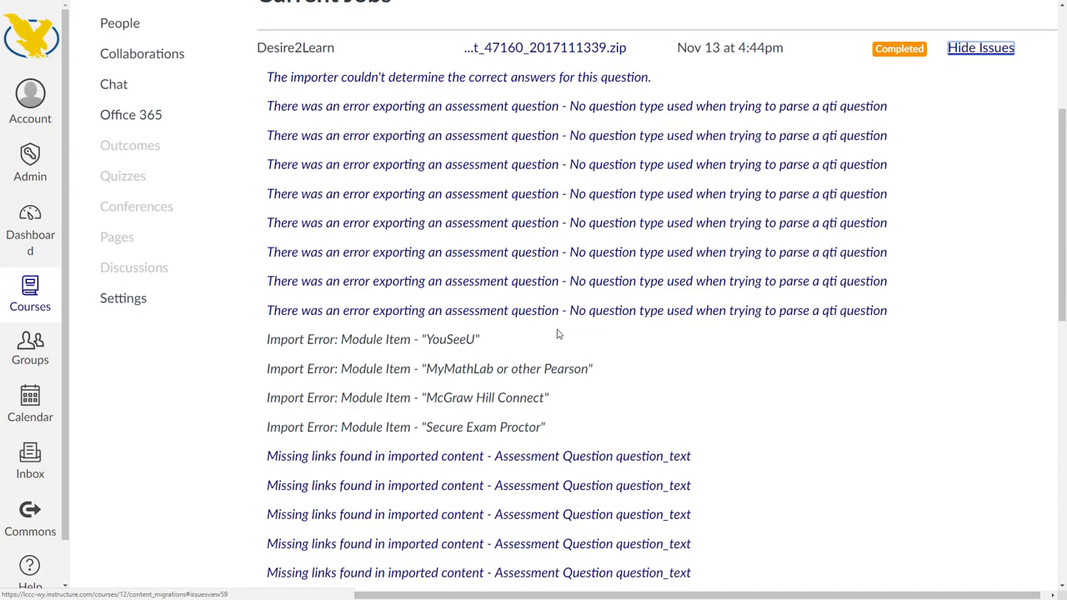
scroll(535, 260, "down", 2)
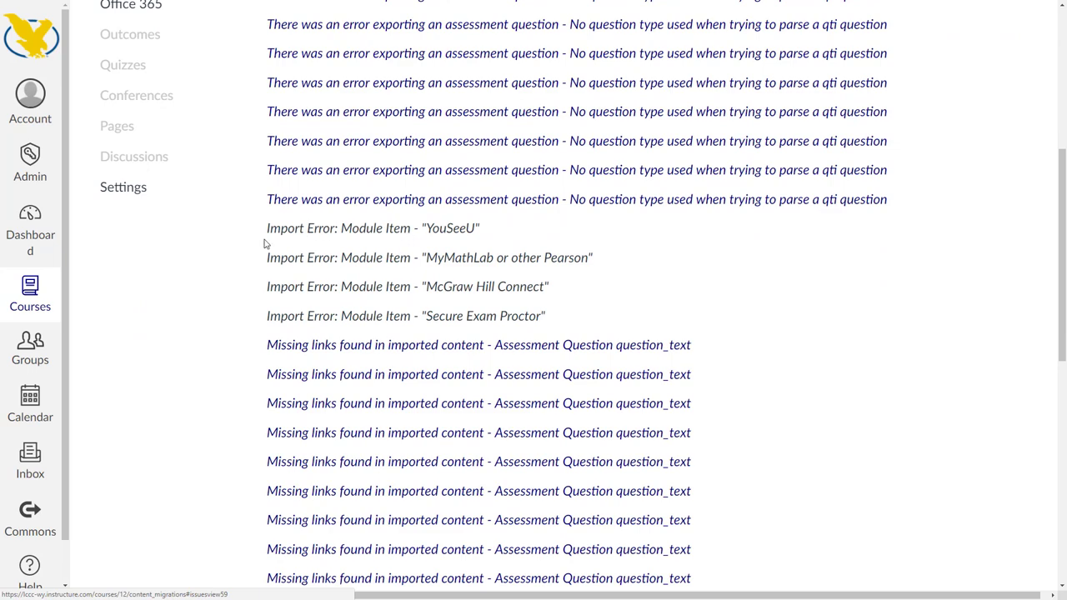
left_click_drag(265, 230, 563, 323)
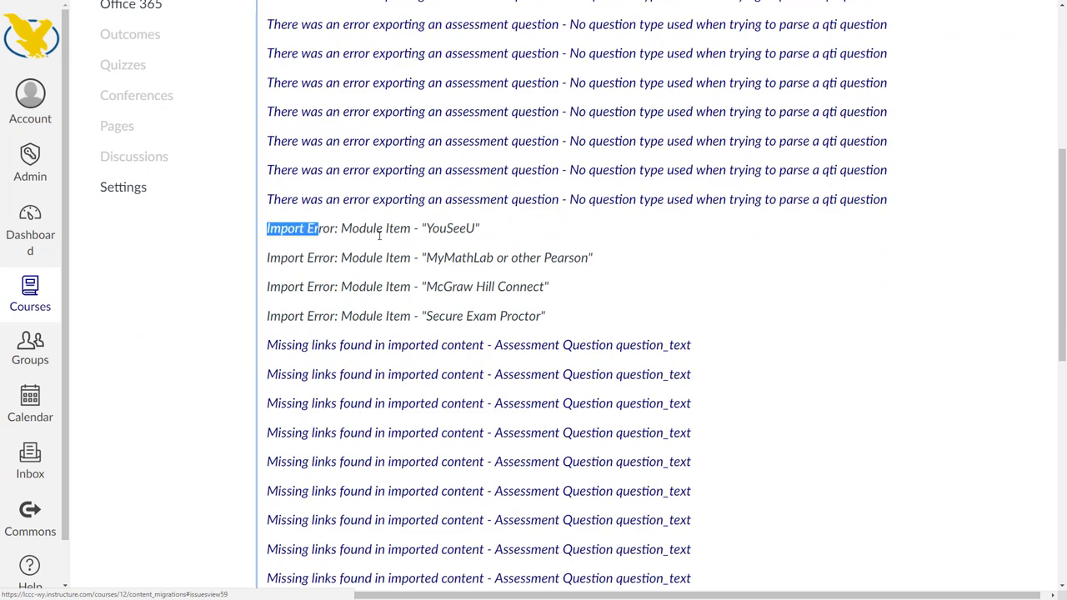
left_click(574, 320)
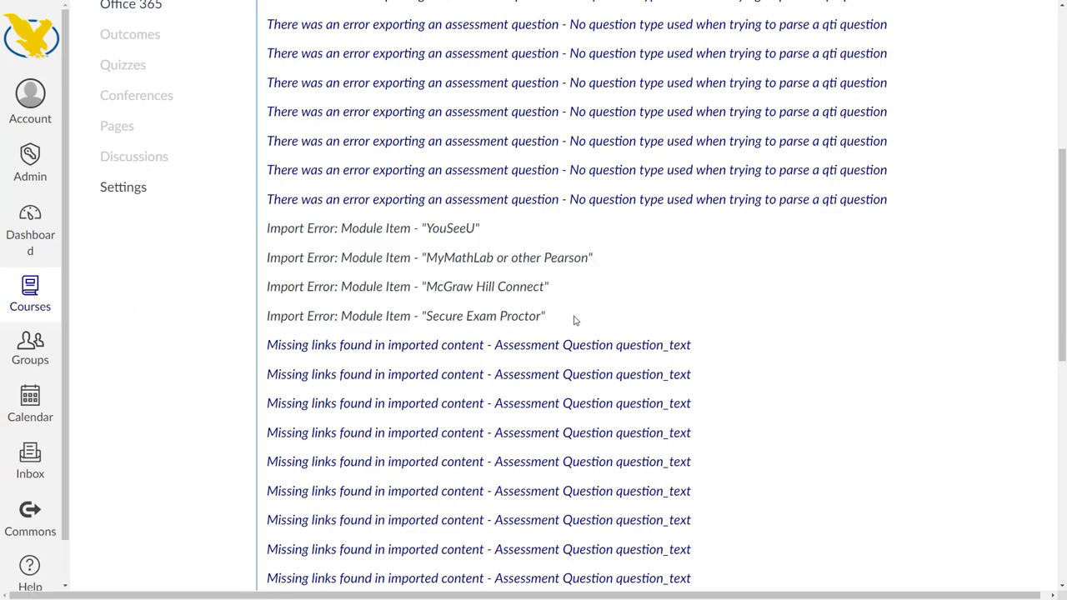
left_click_drag(547, 316, 262, 228)
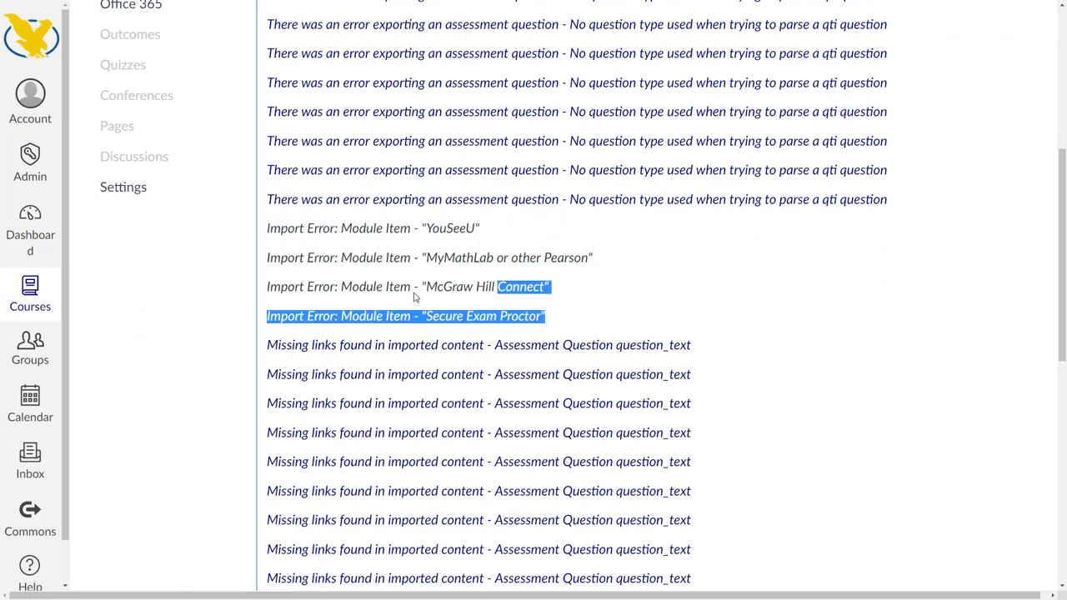
left_click(300, 232)
scroll(622, 306, "down", 4)
scroll(808, 342, "down", 3)
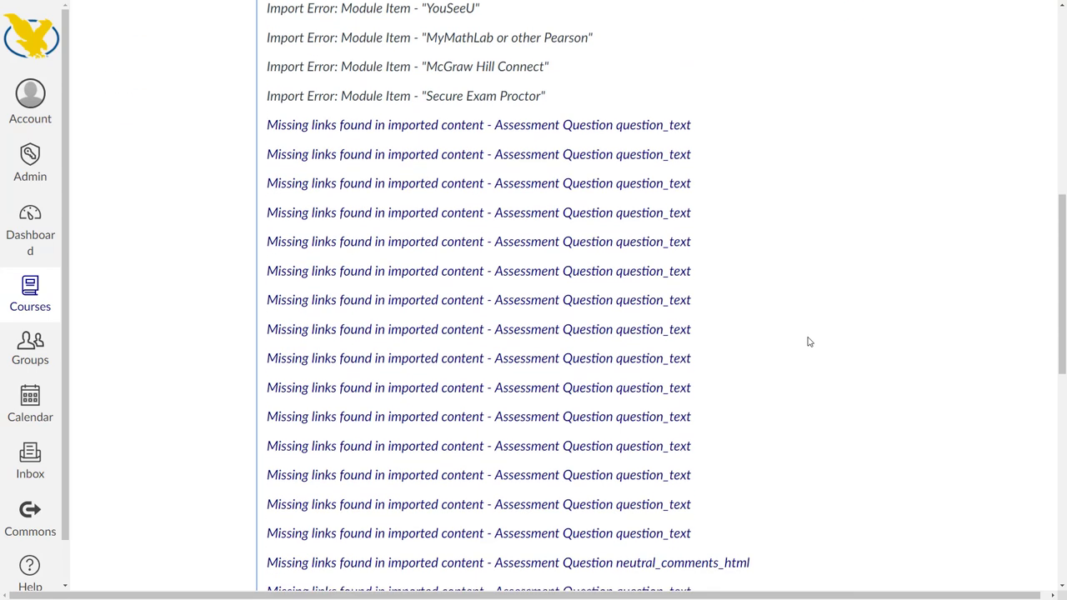
scroll(809, 342, "down", 2)
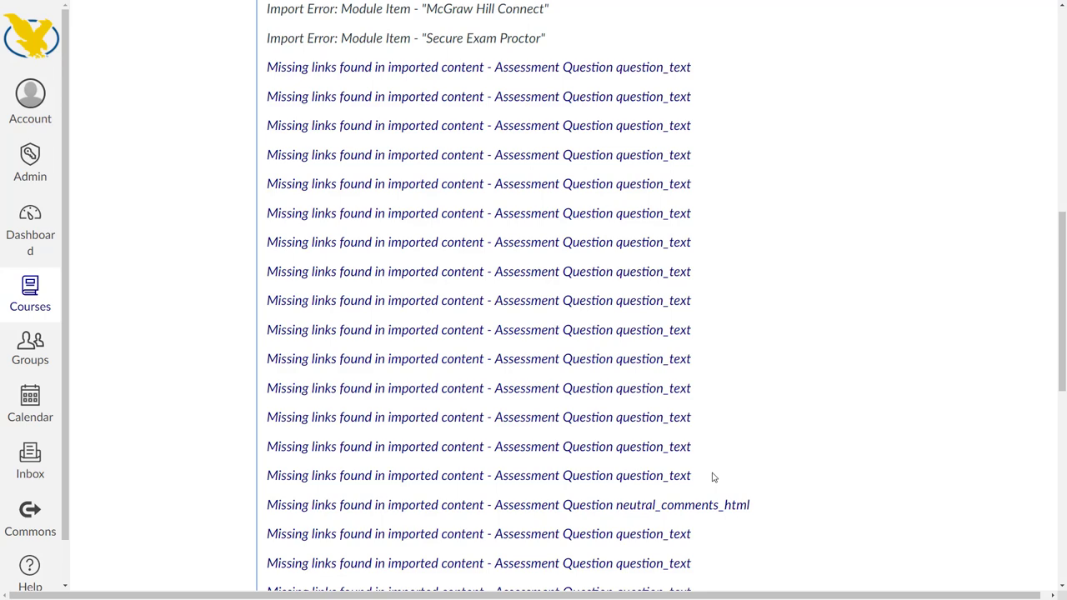
mouse_move(713, 476)
left_mouse_down()
mouse_move(249, 83)
mouse_move(264, 76)
left_mouse_up()
left_click(832, 370)
scroll(833, 371, "down", 3)
scroll(831, 371, "down", 4)
scroll(831, 371, "down", 3)
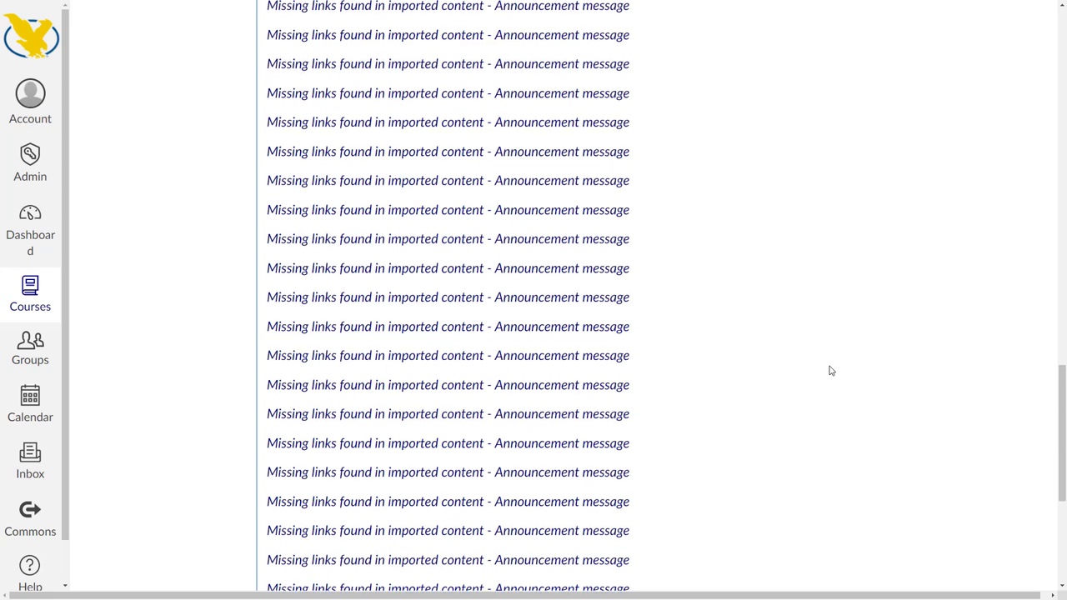
scroll(831, 371, "down", 3)
scroll(832, 371, "down", 3)
scroll(831, 371, "down", 2)
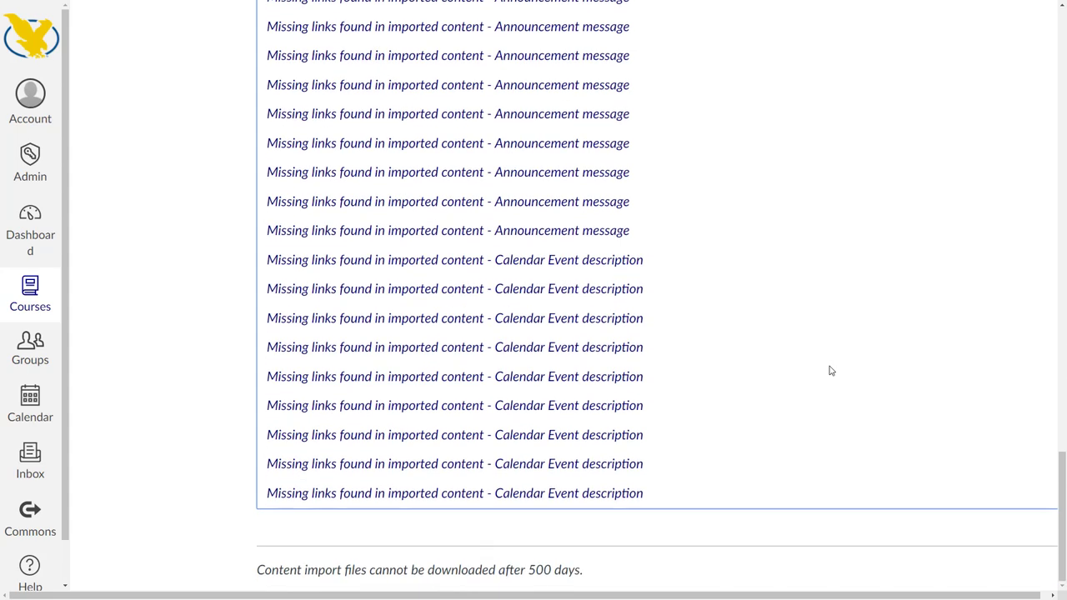
left_click_drag(674, 502, 265, 265)
left_click(721, 316)
scroll(745, 354, "up", 5)
scroll(745, 353, "up", 5)
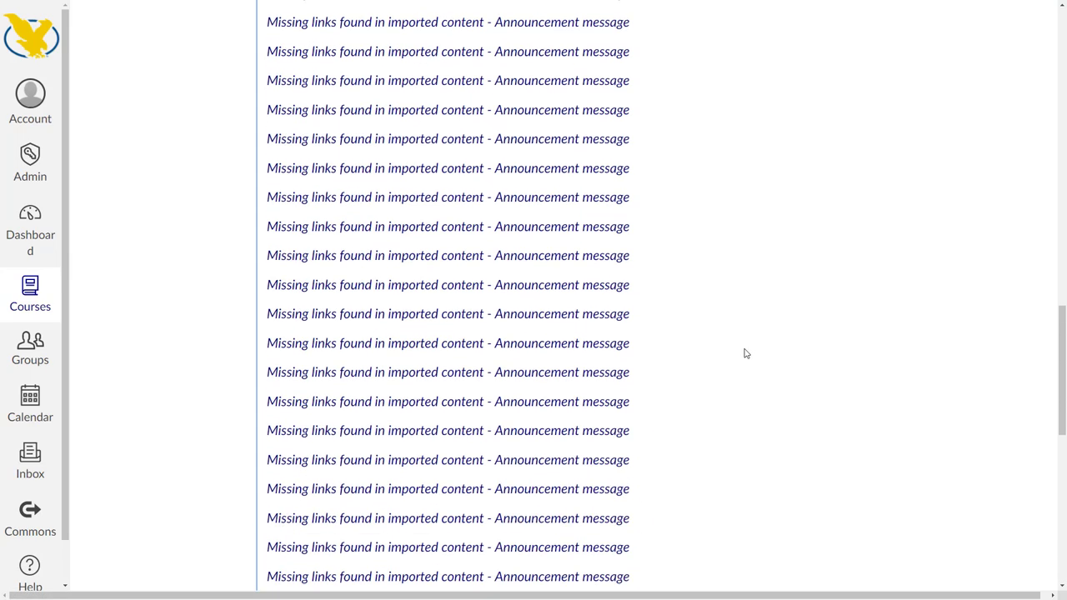
scroll(745, 354, "up", 5)
scroll(745, 354, "up", 5)
scroll(746, 353, "up", 5)
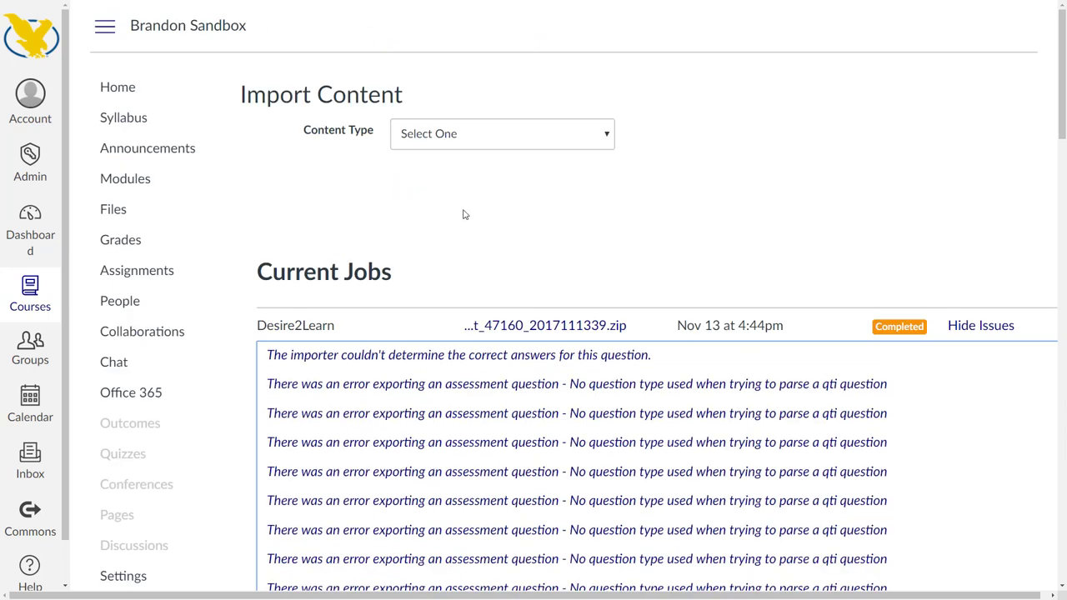
From the course Home page, expand recent announcements and view After-Hours Support Line
left_click(118, 87)
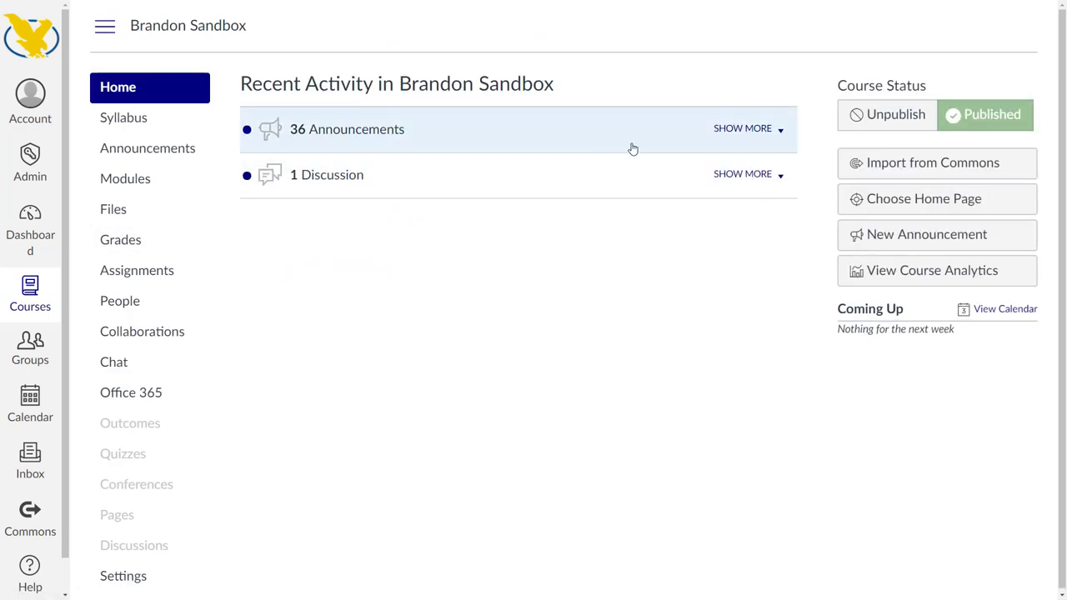
left_click(743, 128)
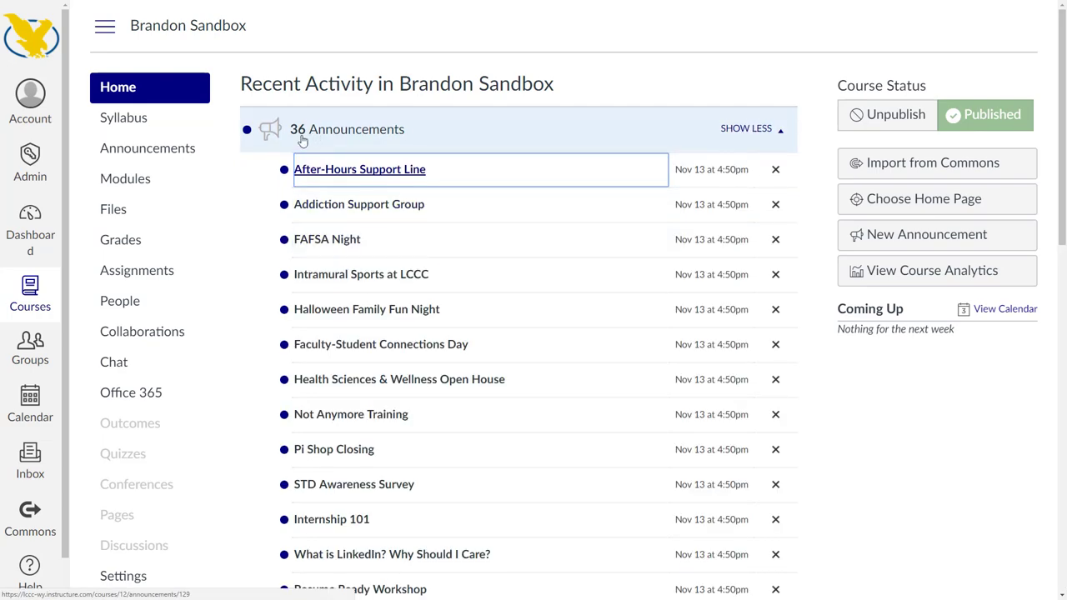
scroll(350, 276, "down", 1)
scroll(350, 276, "down", 5)
scroll(317, 400, "up", 6)
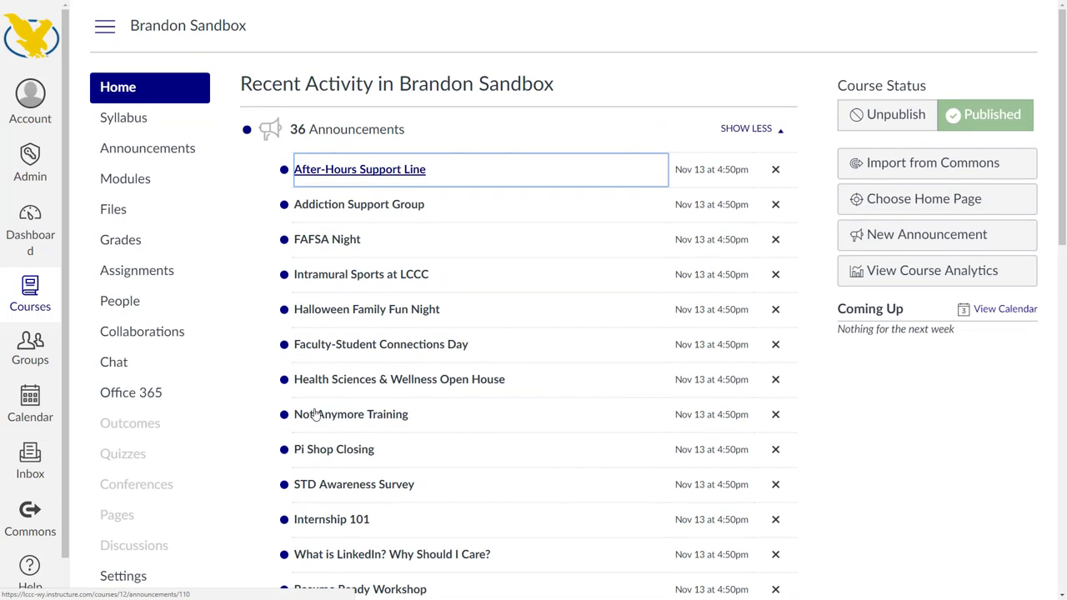
left_click(337, 175)
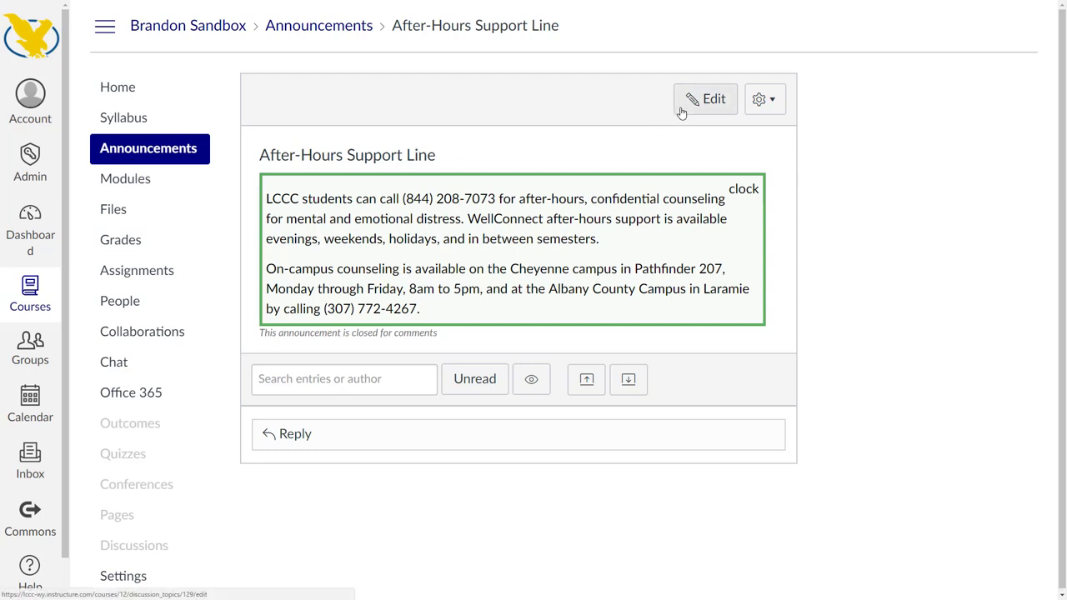
Review the External Learning Tools module page and its description, returning to Modules
left_click(122, 185)
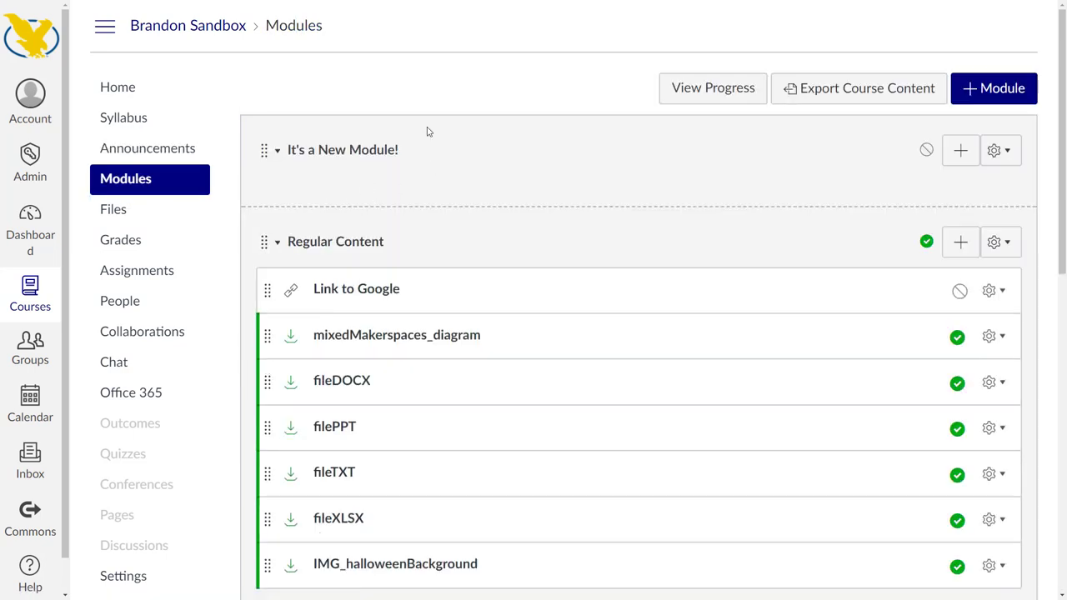
scroll(373, 186, "down", 3)
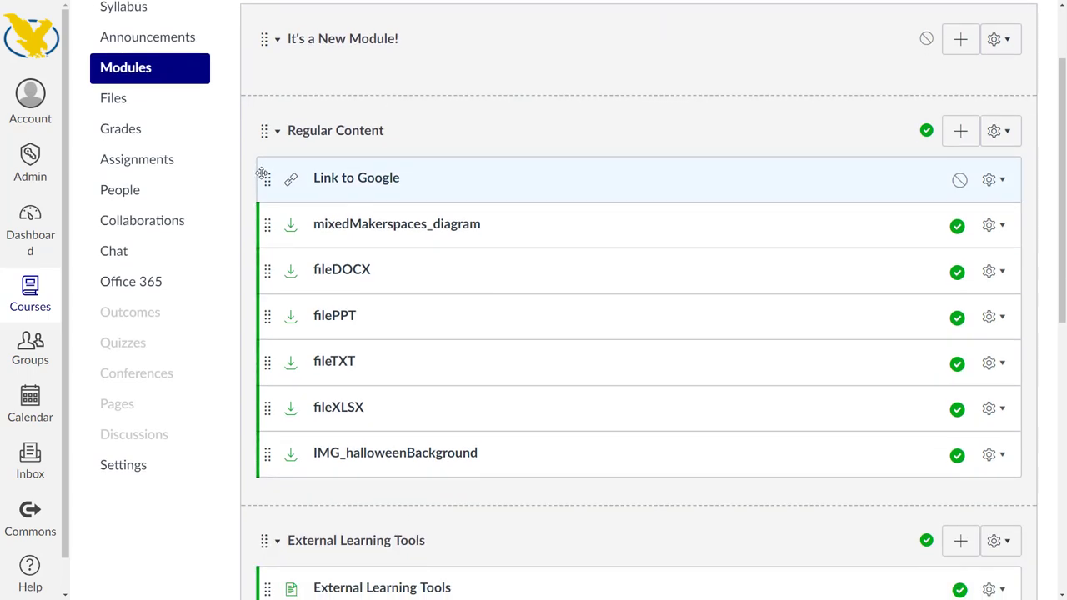
scroll(391, 200, "down", 5)
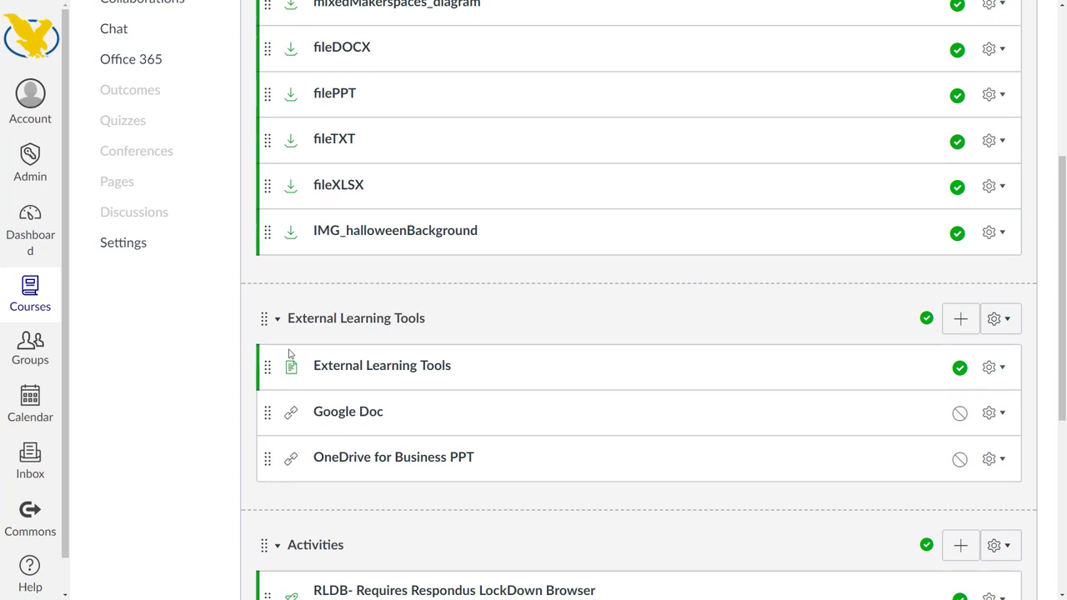
scroll(284, 375, "down", 1)
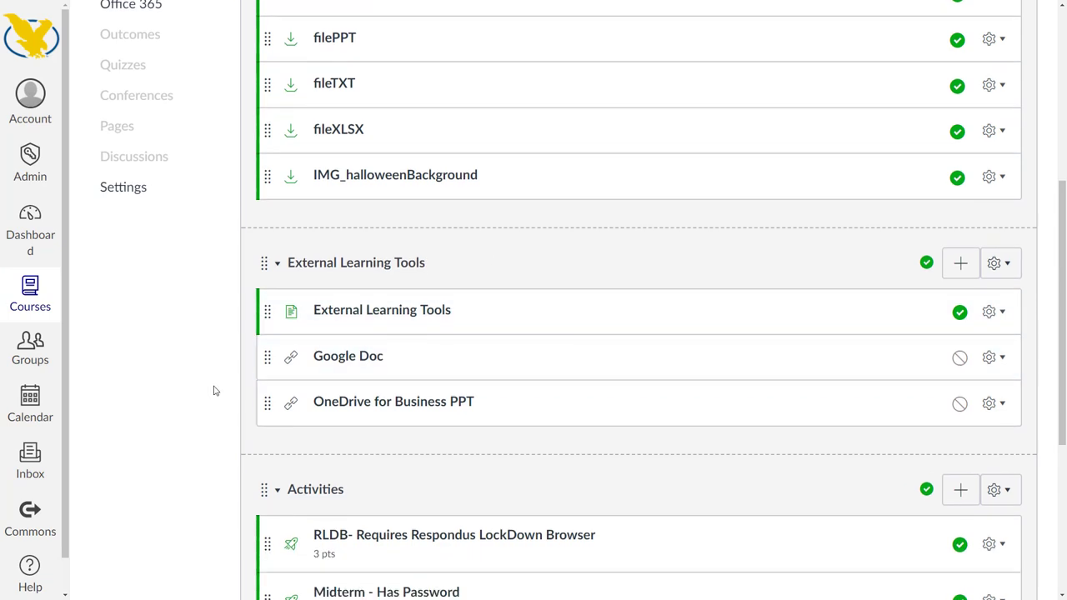
scroll(211, 396, "down", 1)
left_click(354, 261)
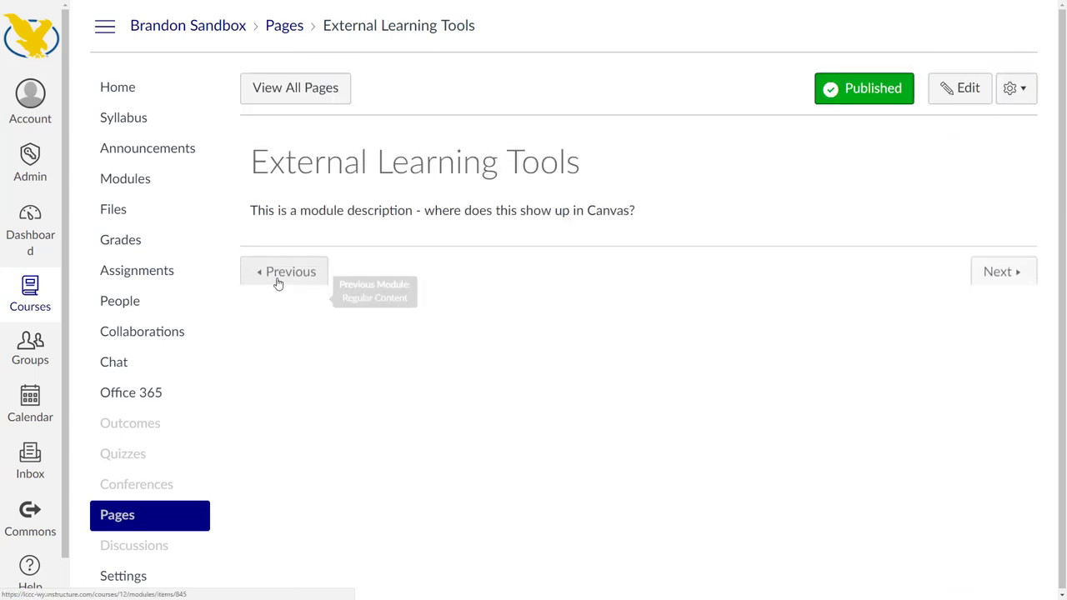
left_click_drag(250, 210, 678, 216)
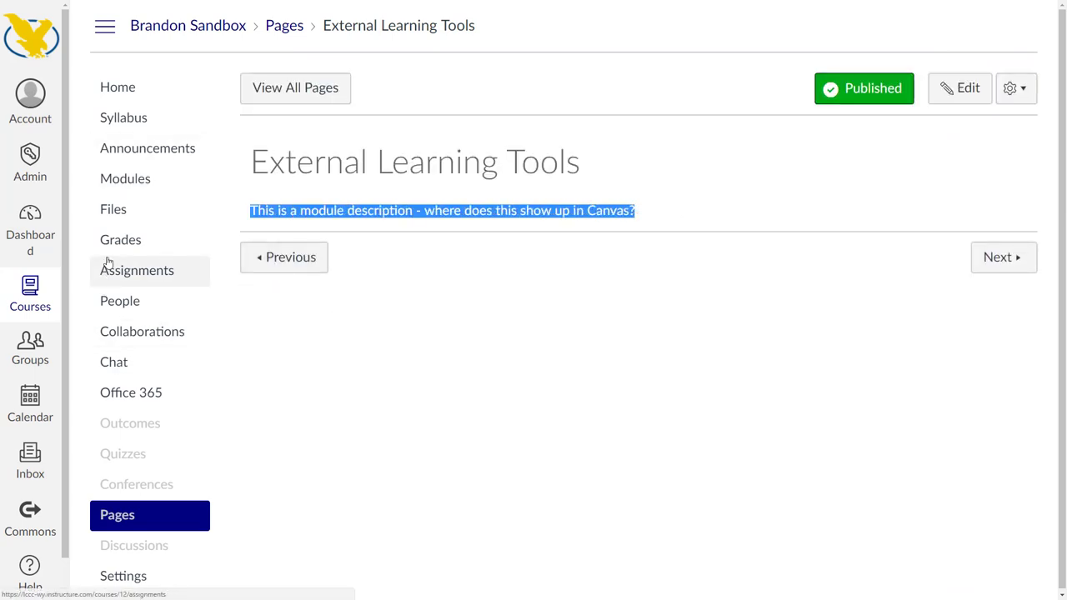
left_click(125, 179)
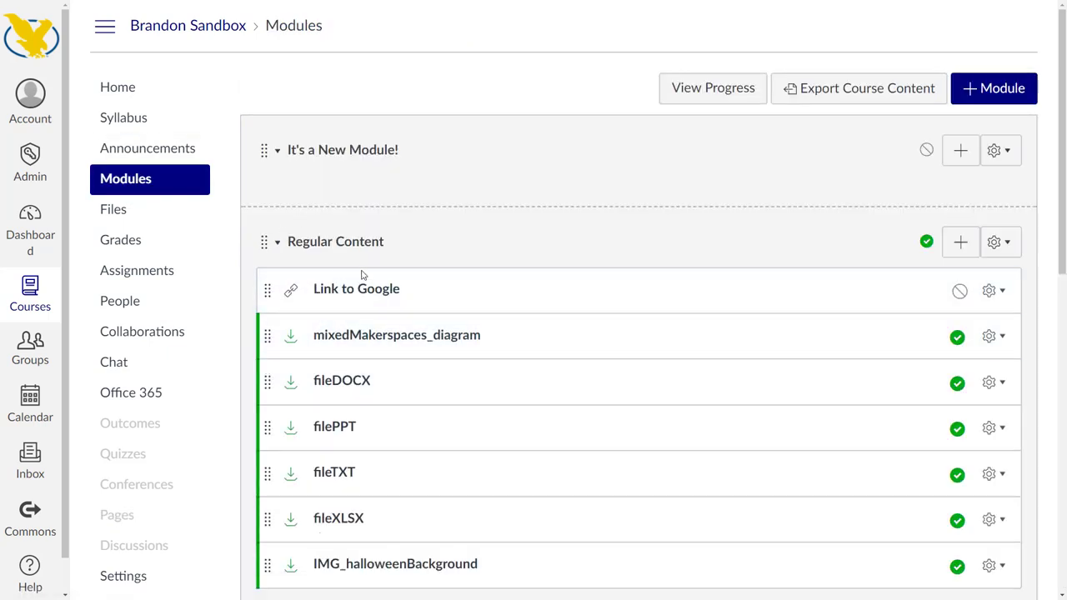
scroll(342, 266, "down", 6)
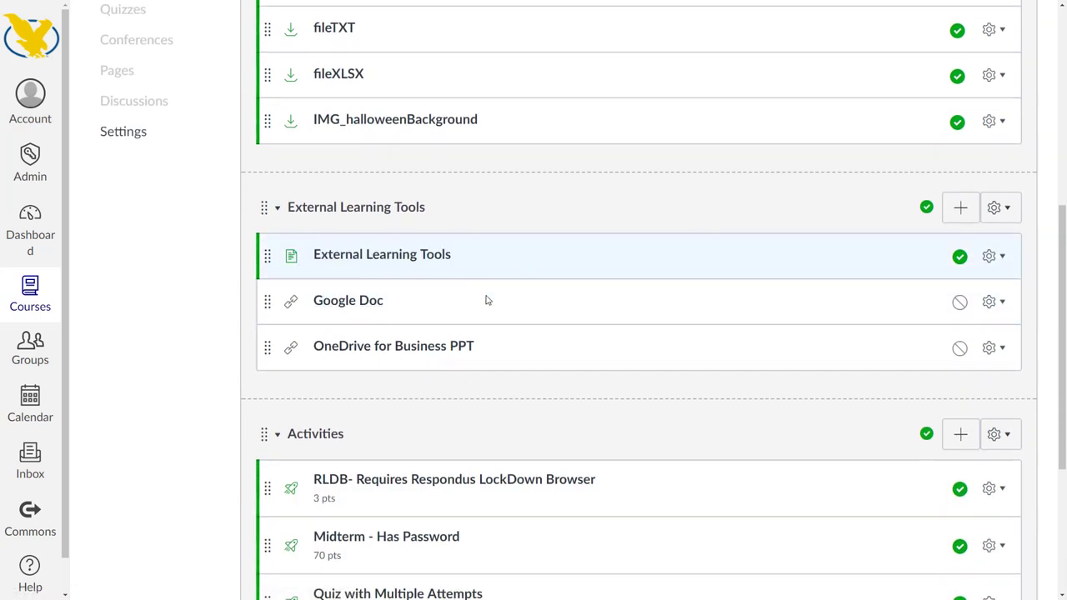
scroll(385, 381, "down", 2)
scroll(385, 381, "down", 2)
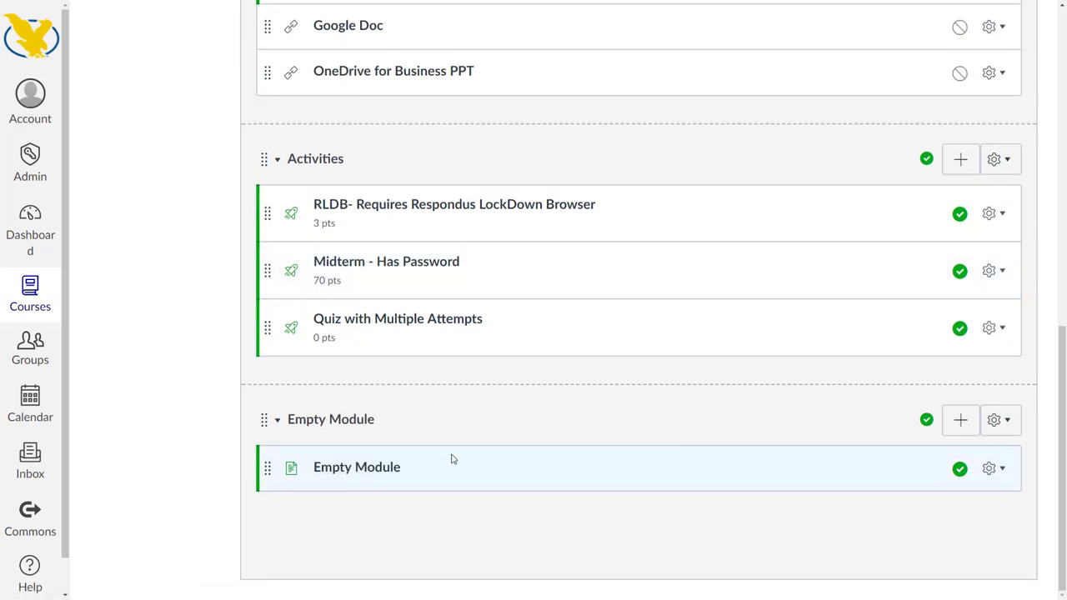
scroll(442, 492, "up", 3)
scroll(442, 492, "up", 4)
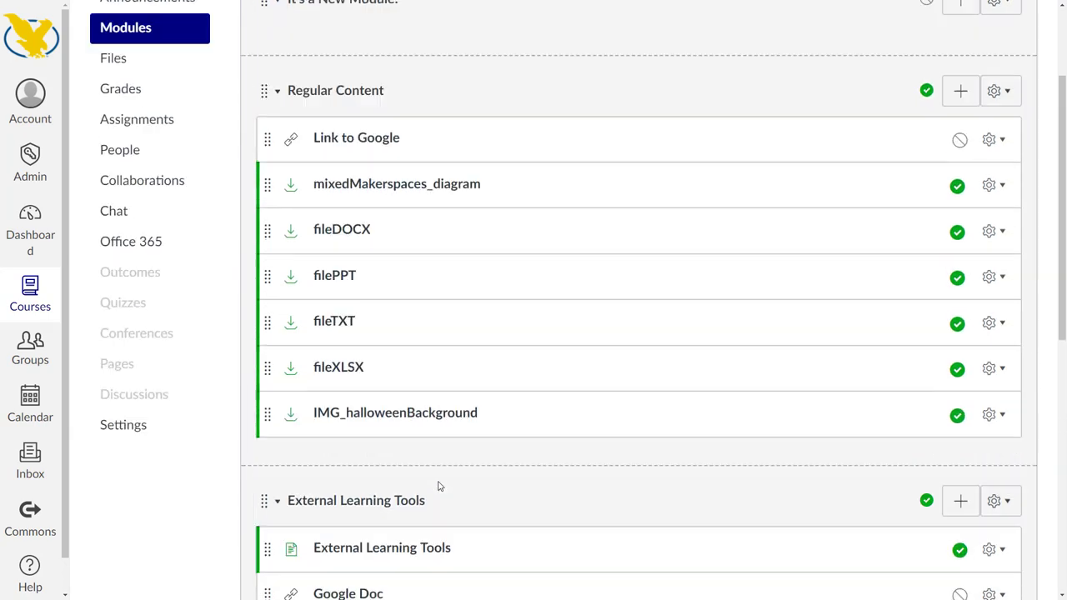
scroll(440, 487, "up", 4)
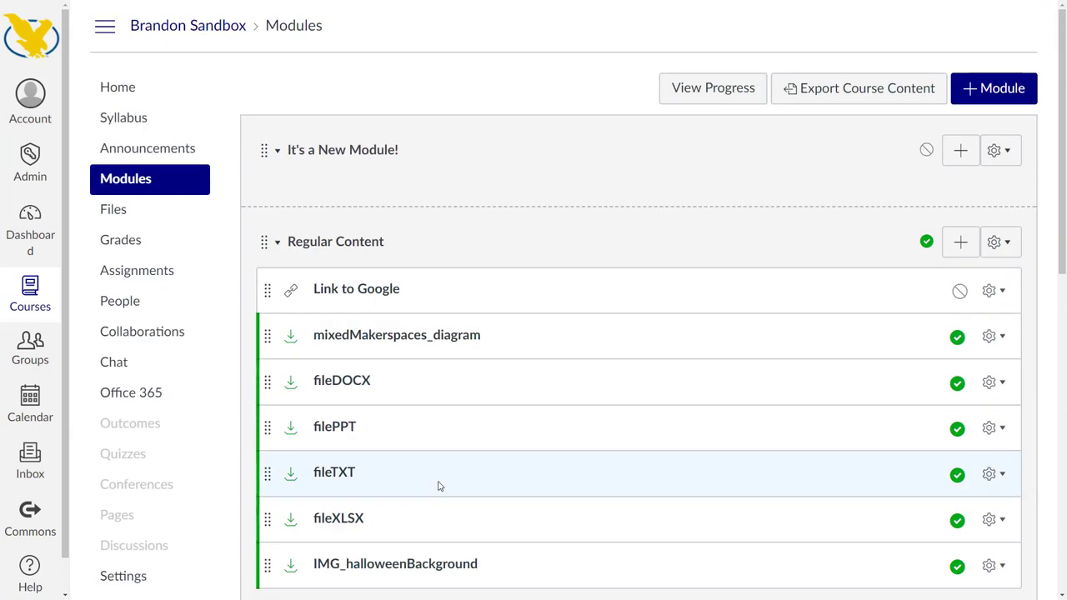
View the mixedMakerspaces_diagram file and the next module item, returning to Modules
left_click(345, 335)
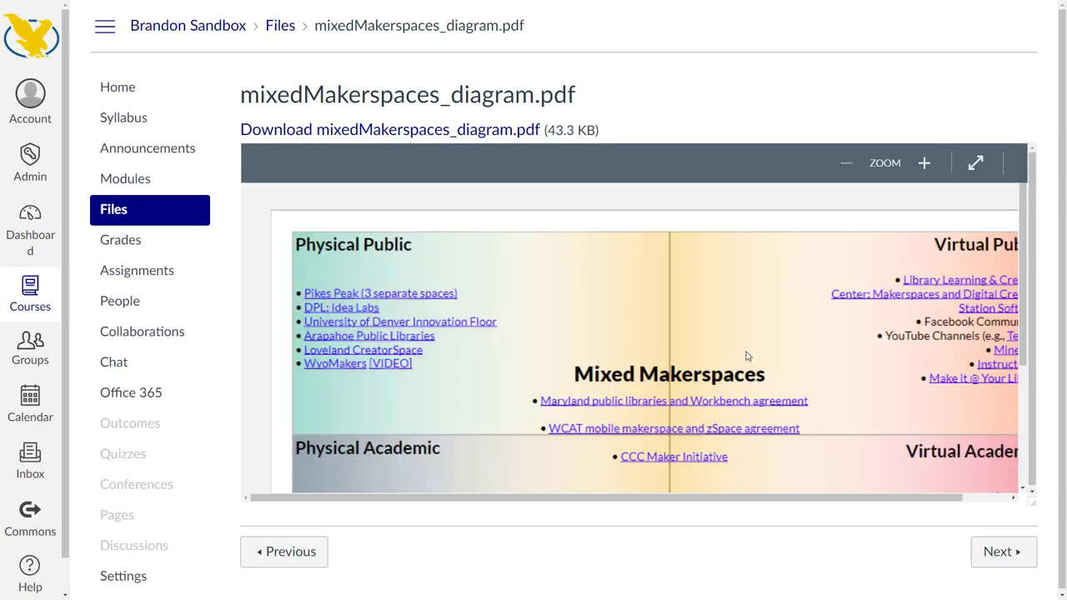
scroll(581, 349, "down", 3)
scroll(751, 400, "down", 3)
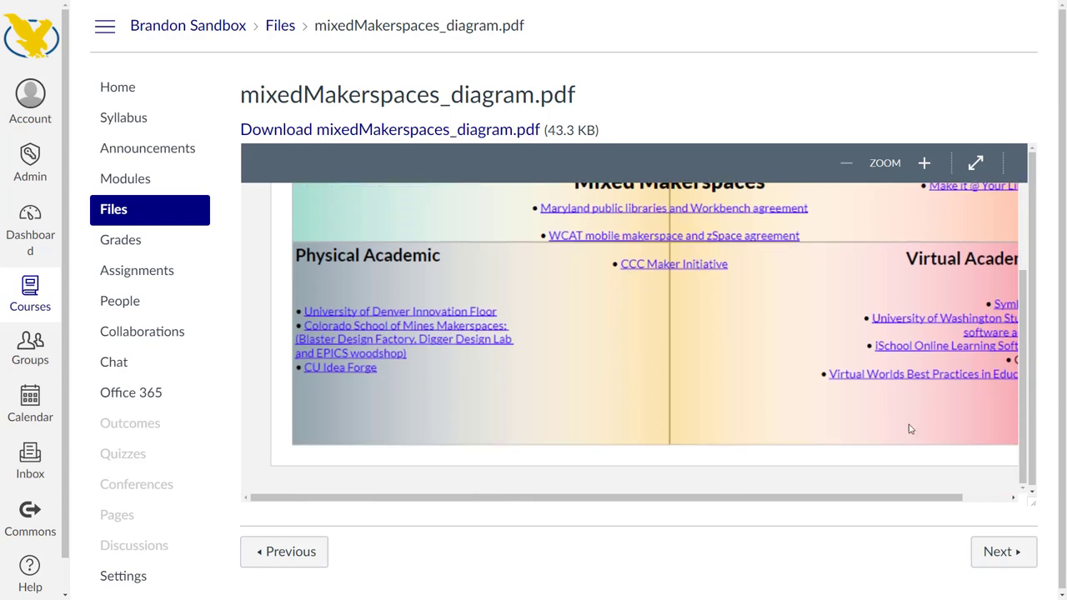
left_click(1003, 552)
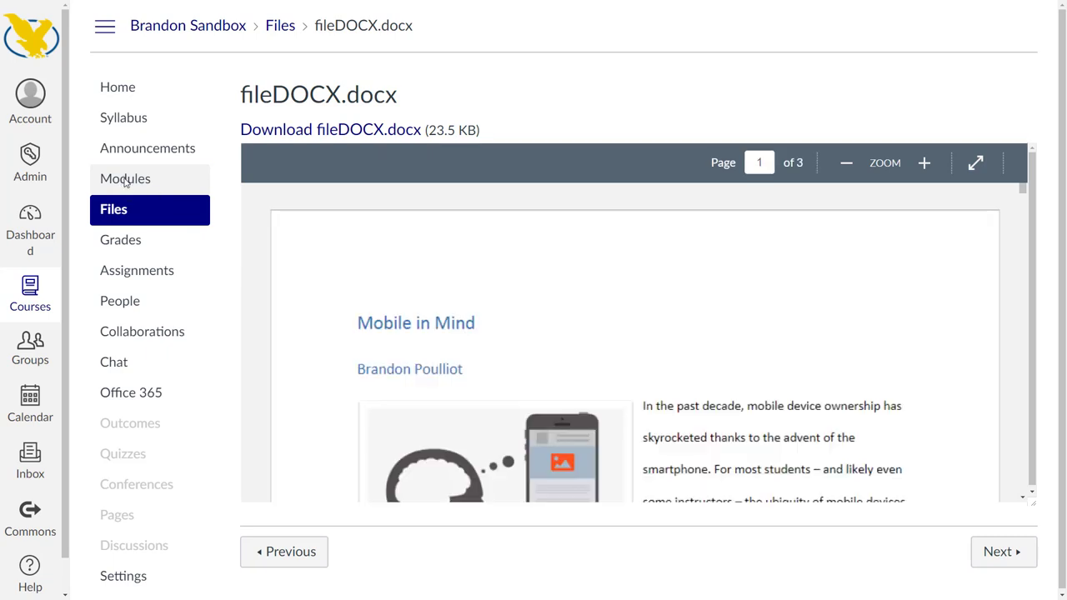
left_click(125, 179)
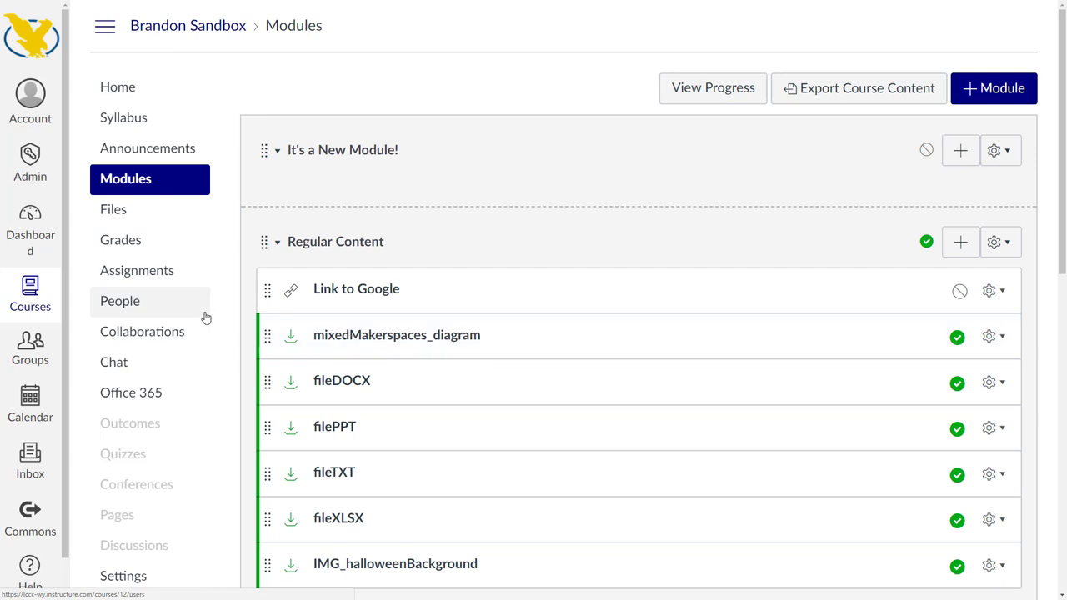
View the course Assignments list with its imported groups
left_click(137, 270)
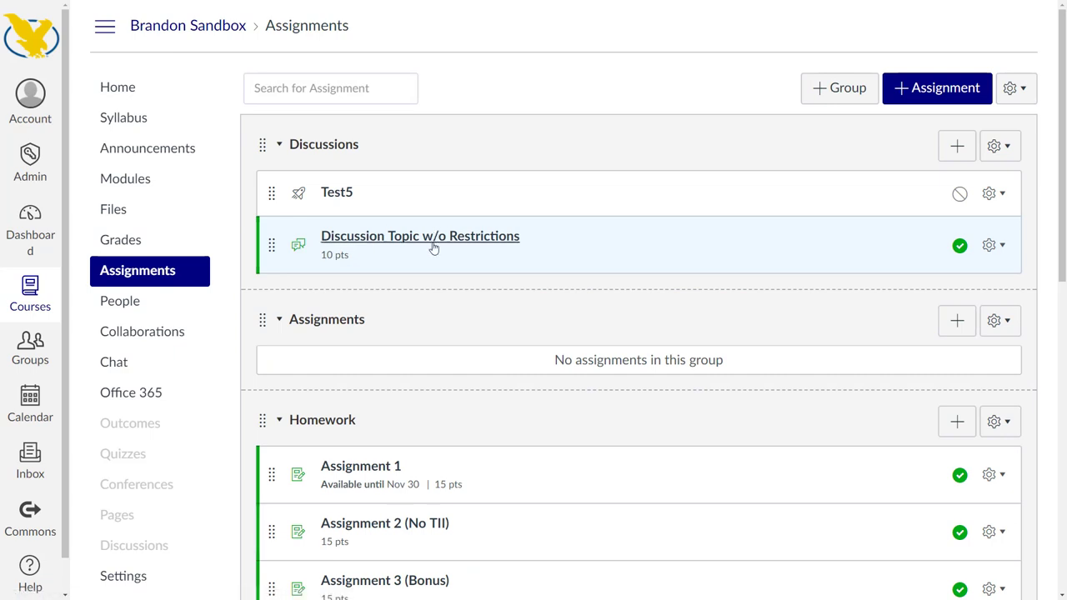
scroll(551, 265, "down", 1)
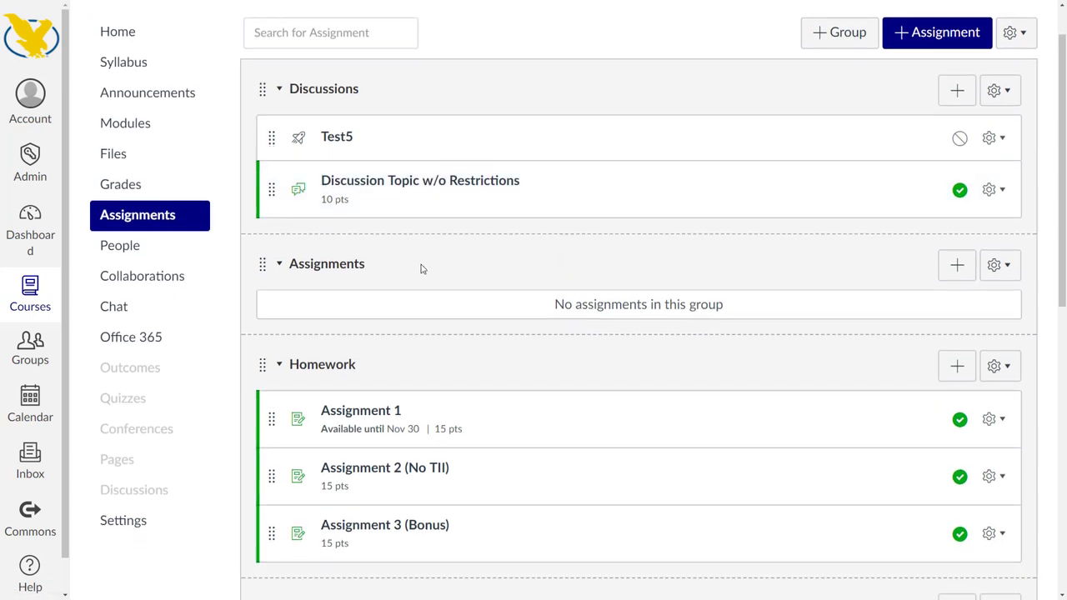
scroll(420, 269, "down", 1)
scroll(420, 283, "down", 2)
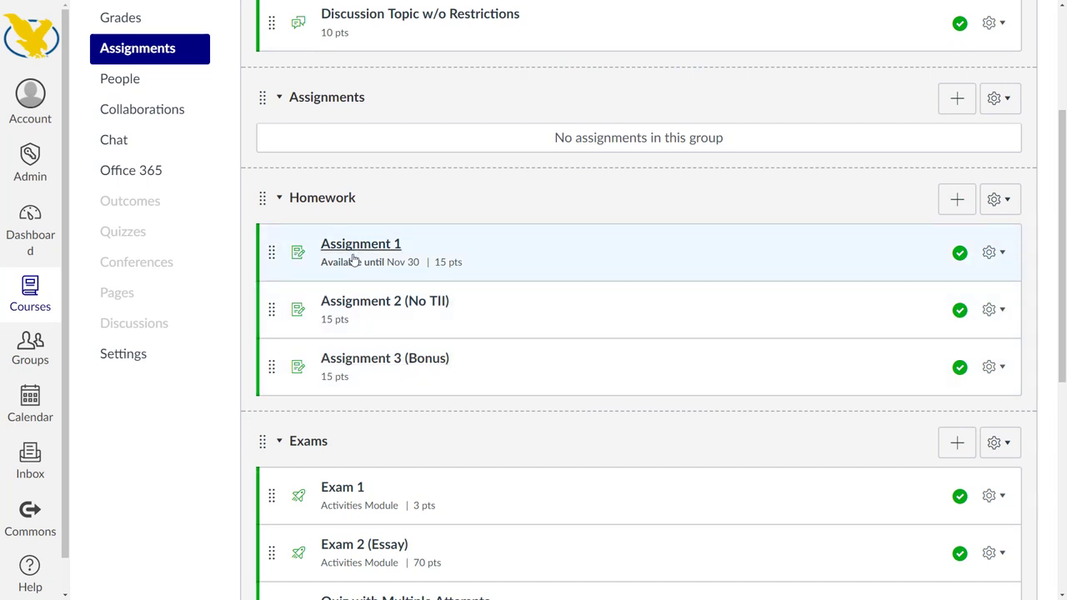
scroll(381, 372, "down", 2)
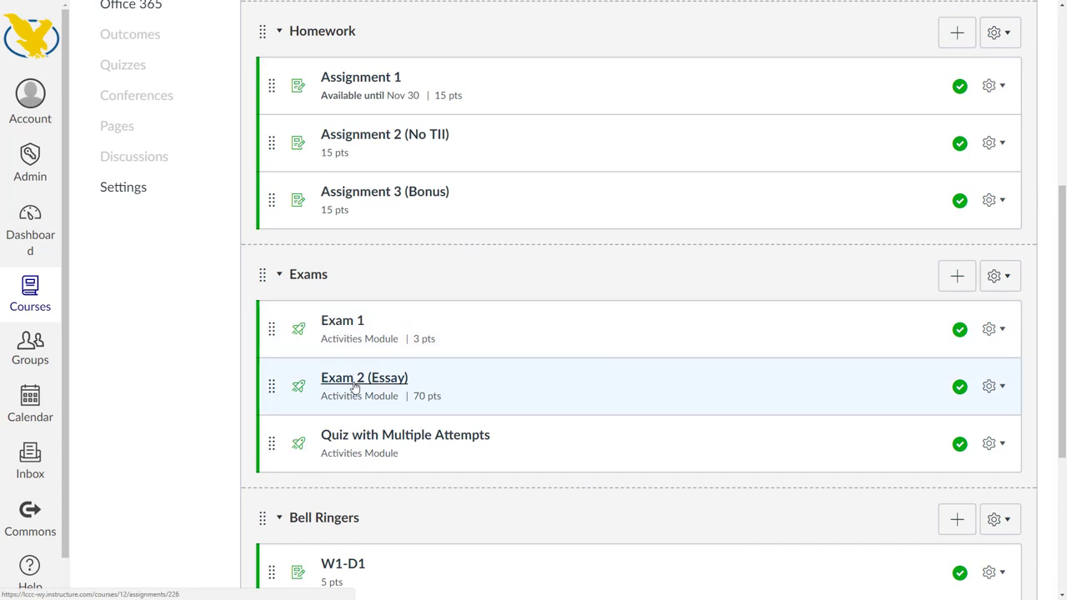
scroll(367, 400, "down", 3)
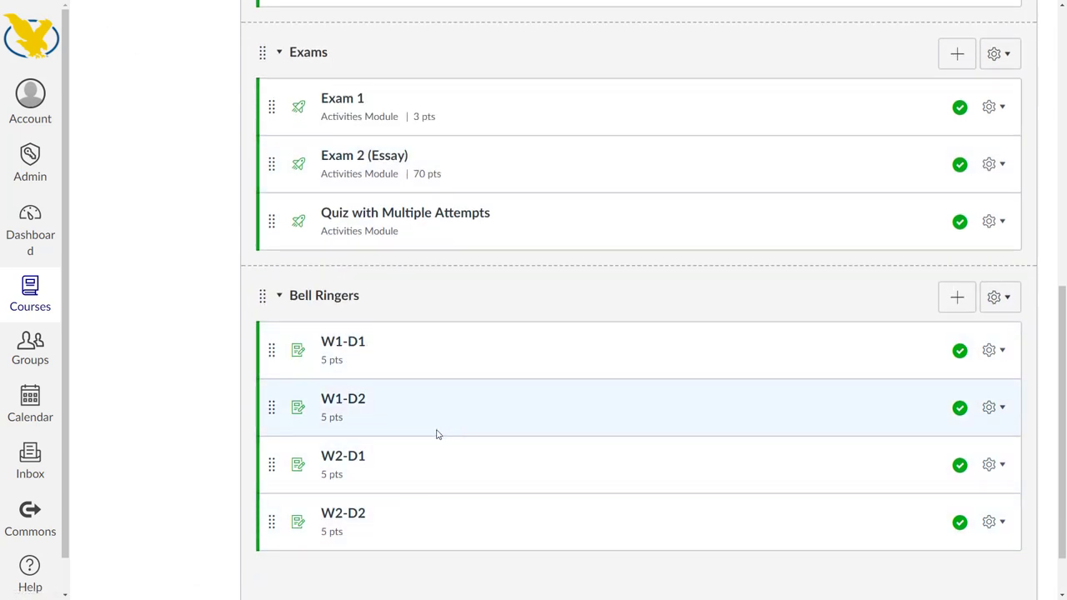
scroll(434, 435, "up", 4)
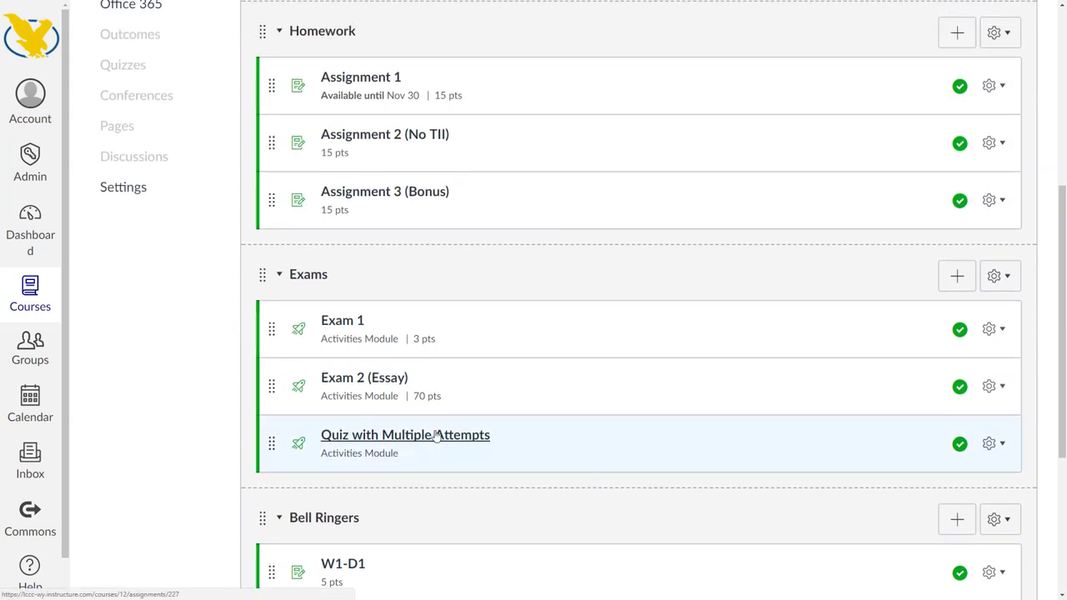
scroll(434, 436, "down", 3)
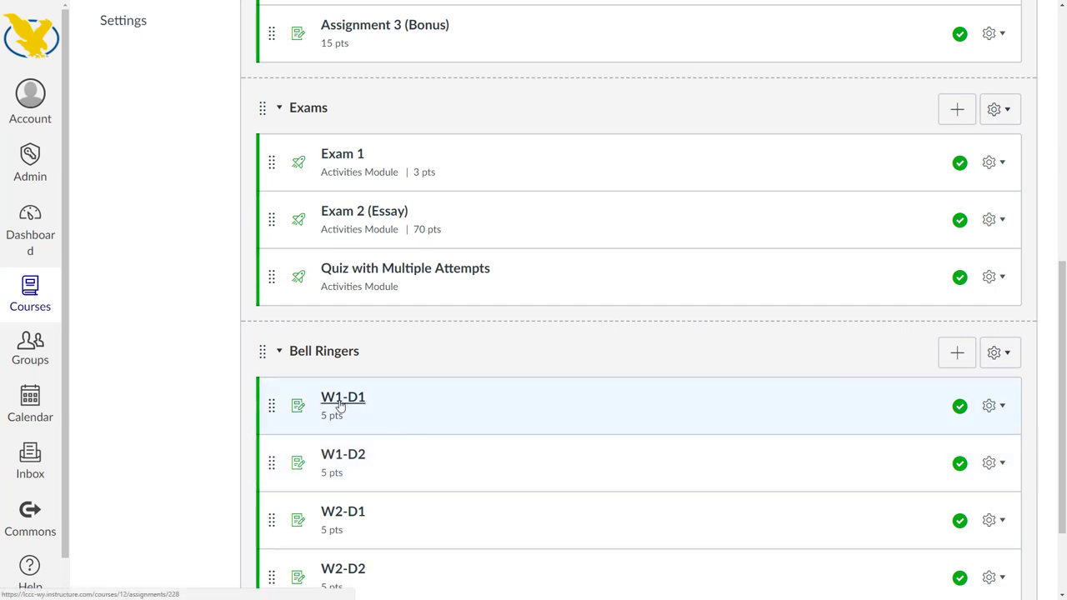
Review the W1-D1 assignment's No Content text and allowed submission types
left_click(341, 401)
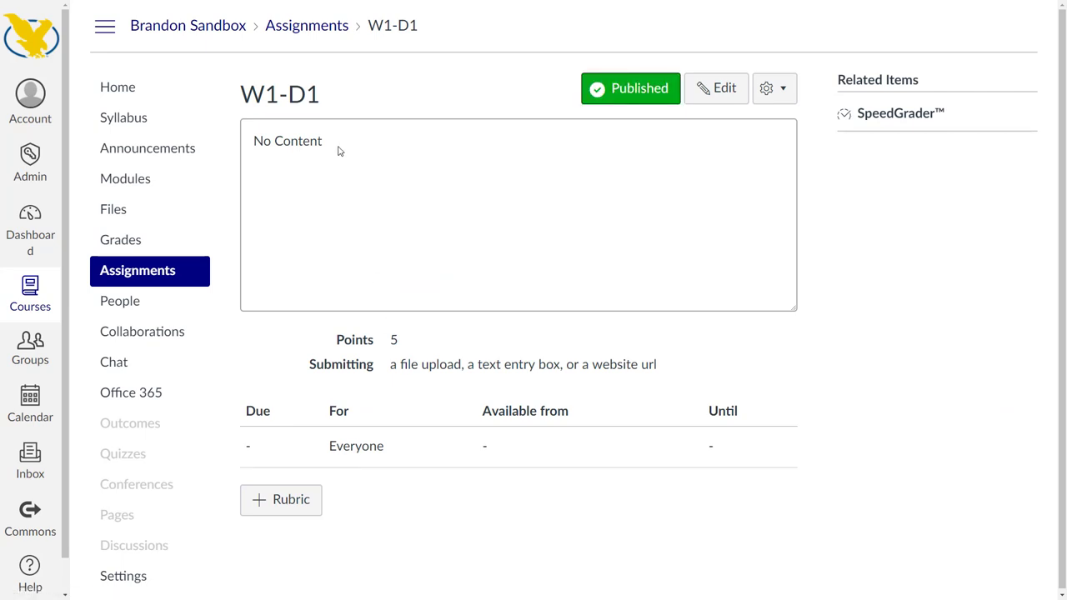
left_click_drag(338, 150, 249, 146)
left_click(115, 283)
scroll(434, 375, "down", 1)
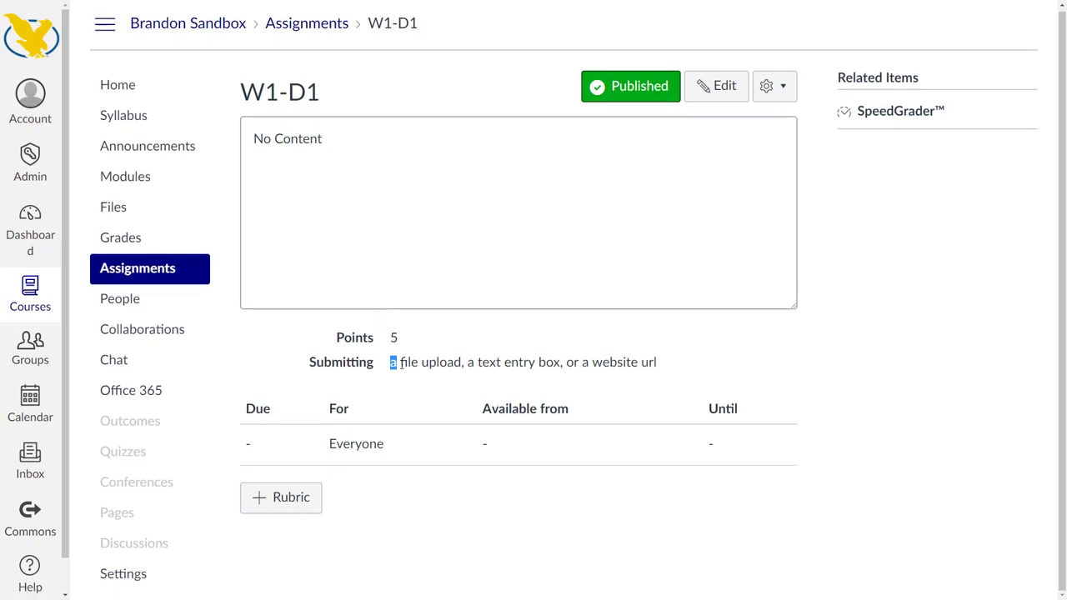
left_click_drag(400, 364, 667, 366)
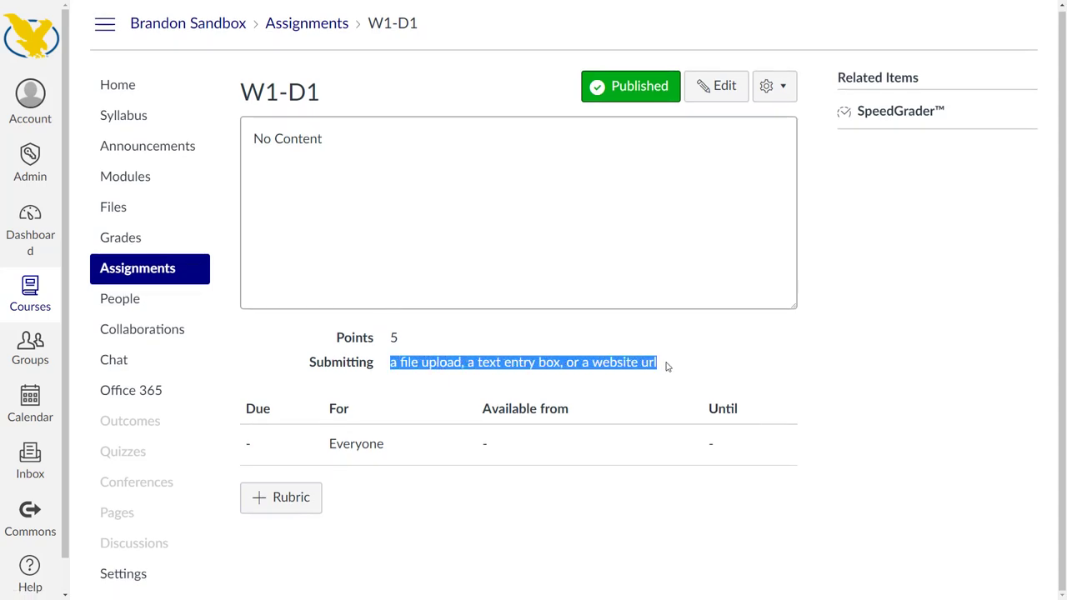
left_click(616, 362)
scroll(499, 373, "up", 1)
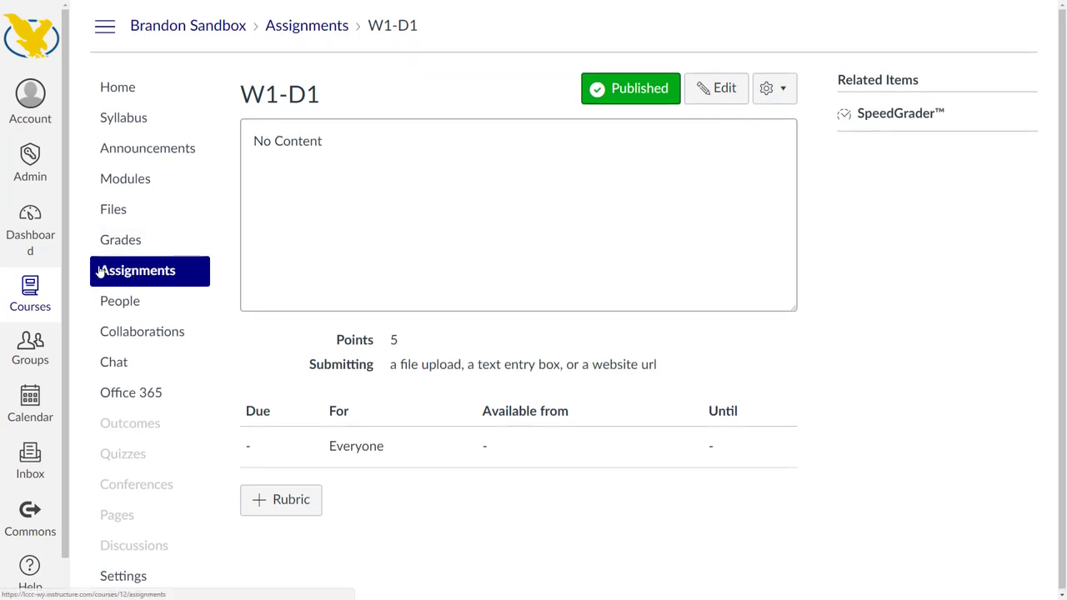
Return to the course Assignments list by way of Modules
left_click(140, 186)
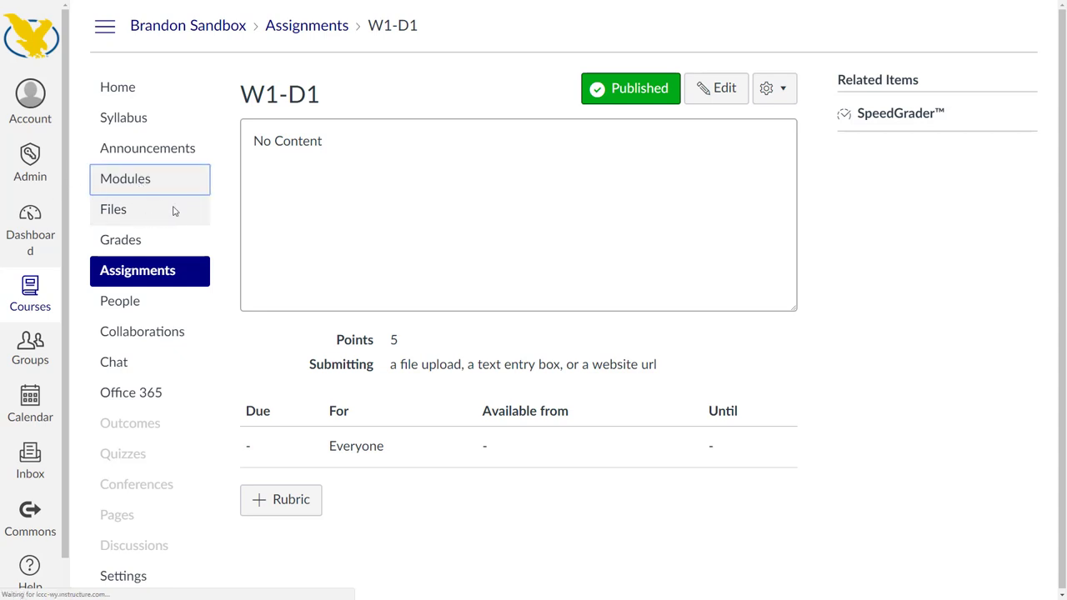
left_click(137, 270)
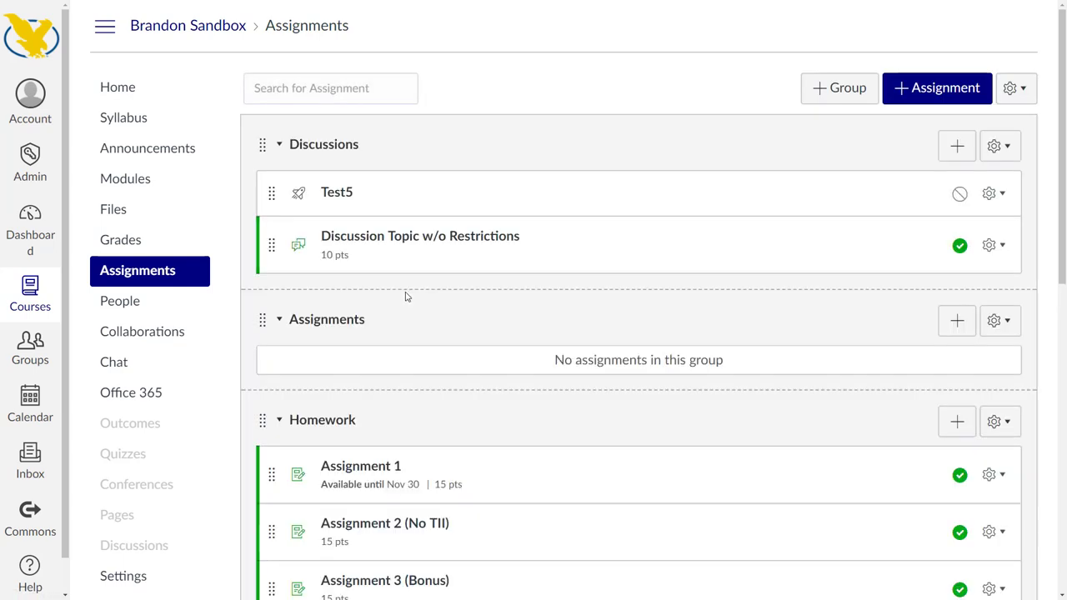
scroll(387, 331, "down", 3)
scroll(387, 331, "down", 3)
scroll(387, 331, "down", 3)
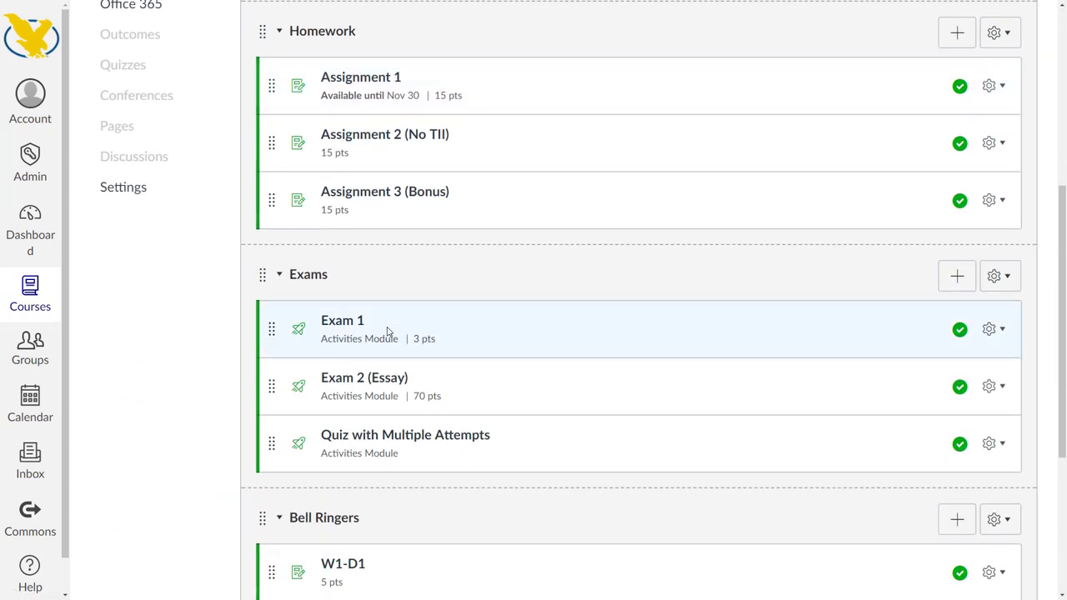
scroll(388, 331, "down", 3)
scroll(388, 331, "up", 2)
scroll(200, 250, "up", 4)
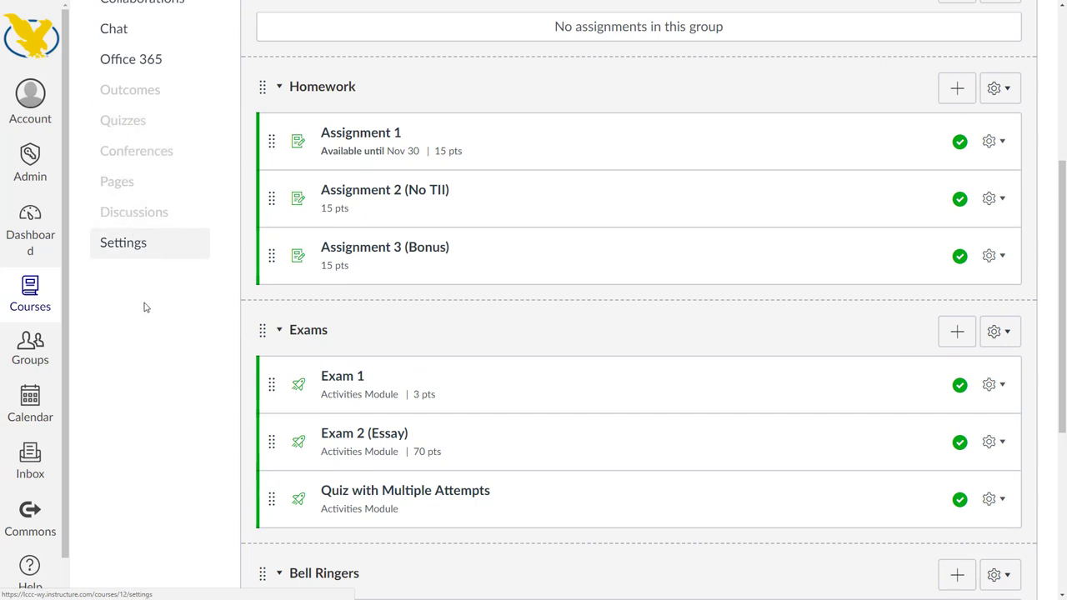
View the Discussion Topic w/o Restrictions topic, highlighting its title and No message text
left_click(116, 213)
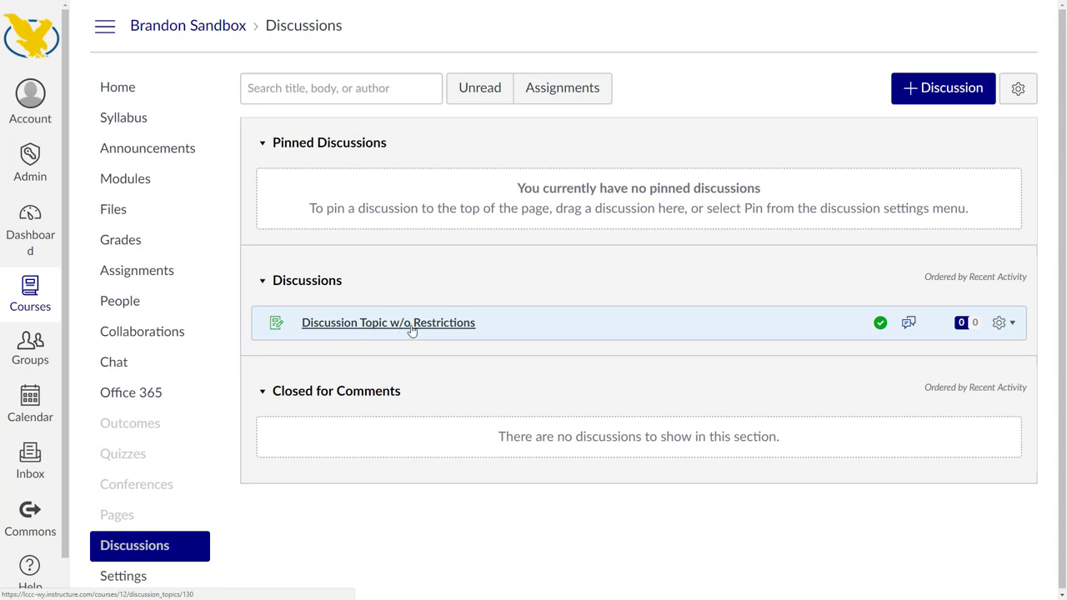
left_click(411, 327)
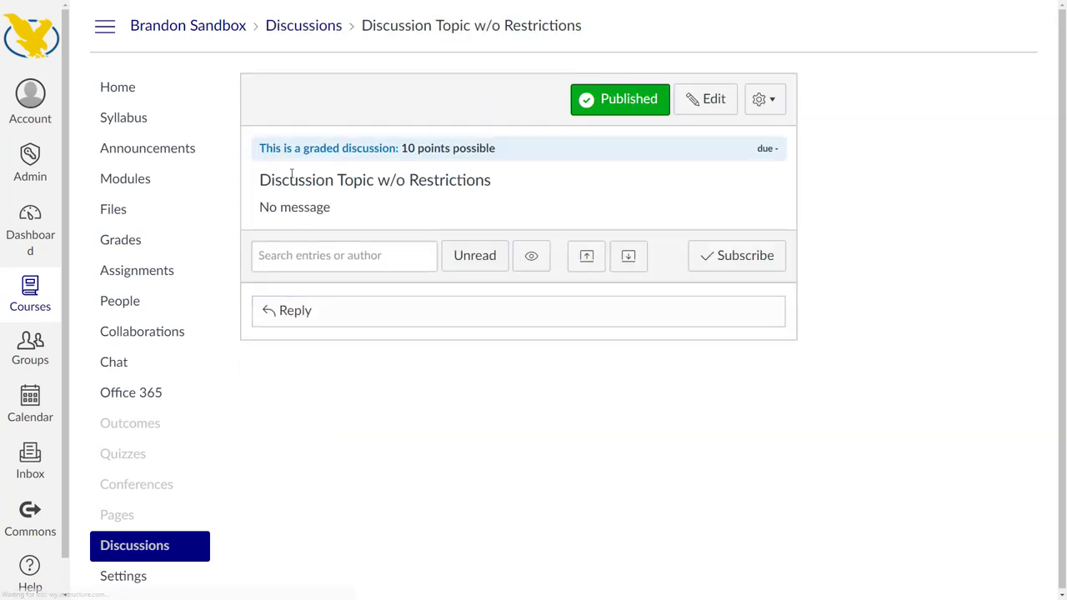
left_click_drag(260, 180, 484, 180)
left_click(518, 190)
left_click_drag(333, 209, 261, 180)
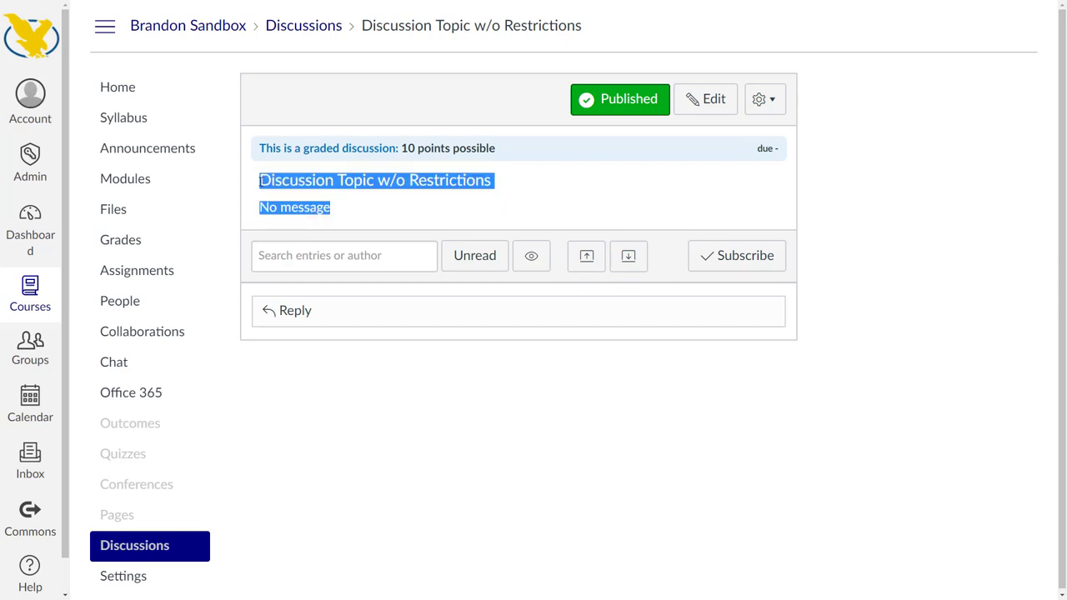
left_click(225, 358)
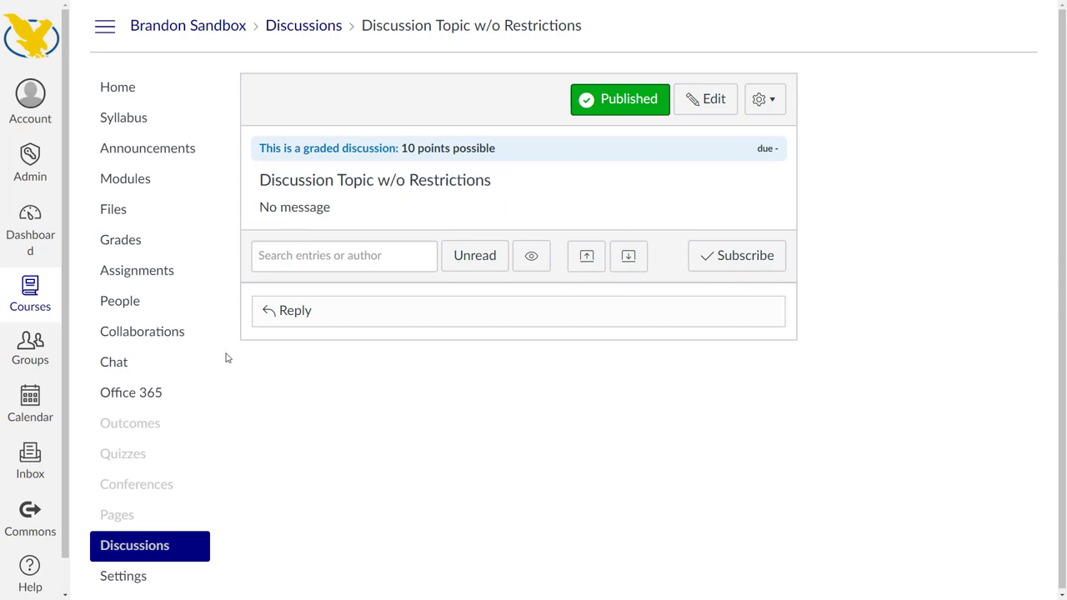
Return to the discussions list and highlight the Discussions section heading
left_click(124, 550)
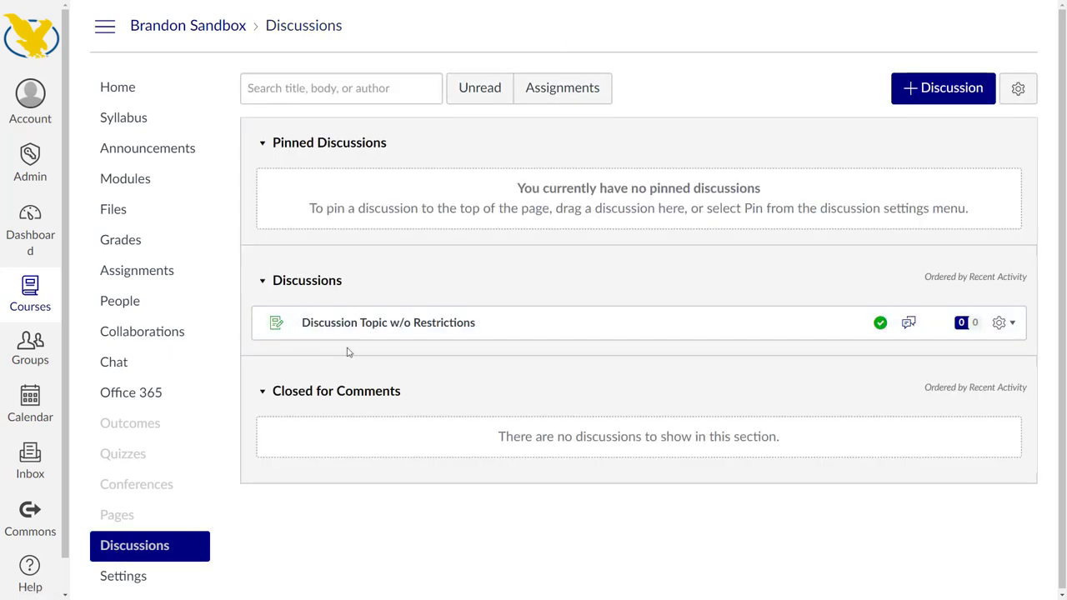
left_click_drag(348, 284, 327, 286)
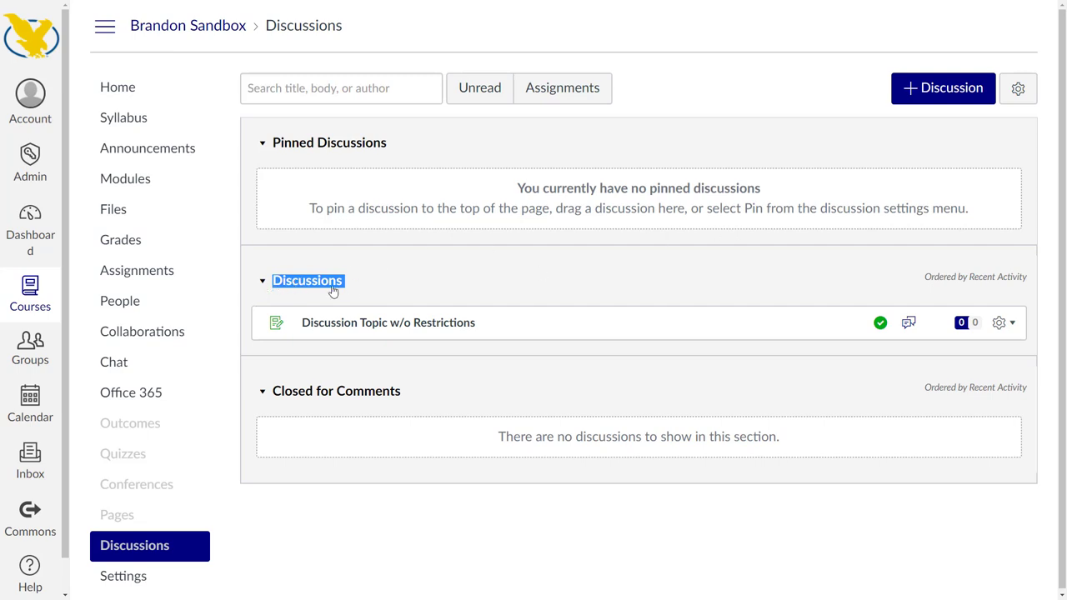
left_click(373, 296)
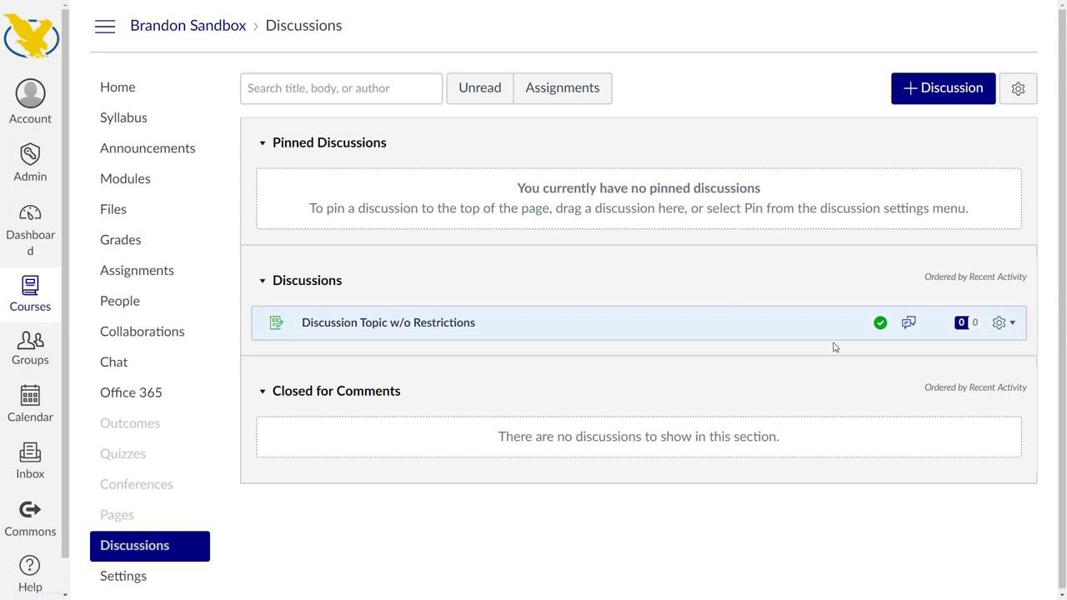
View Assignment 1 from the Homework group and highlight its description text
left_click(137, 270)
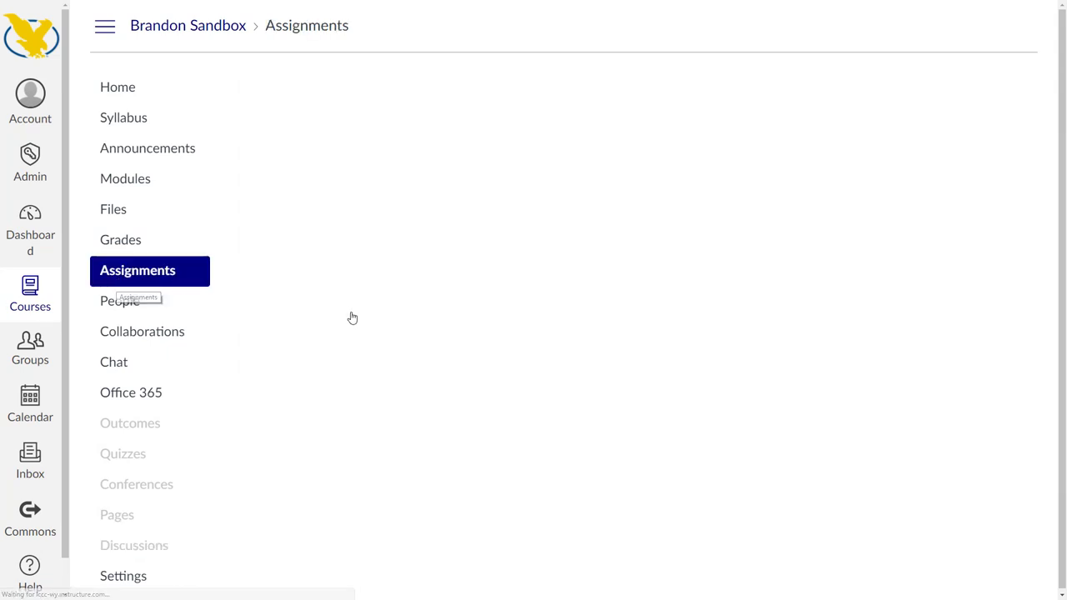
scroll(423, 373, "down", 3)
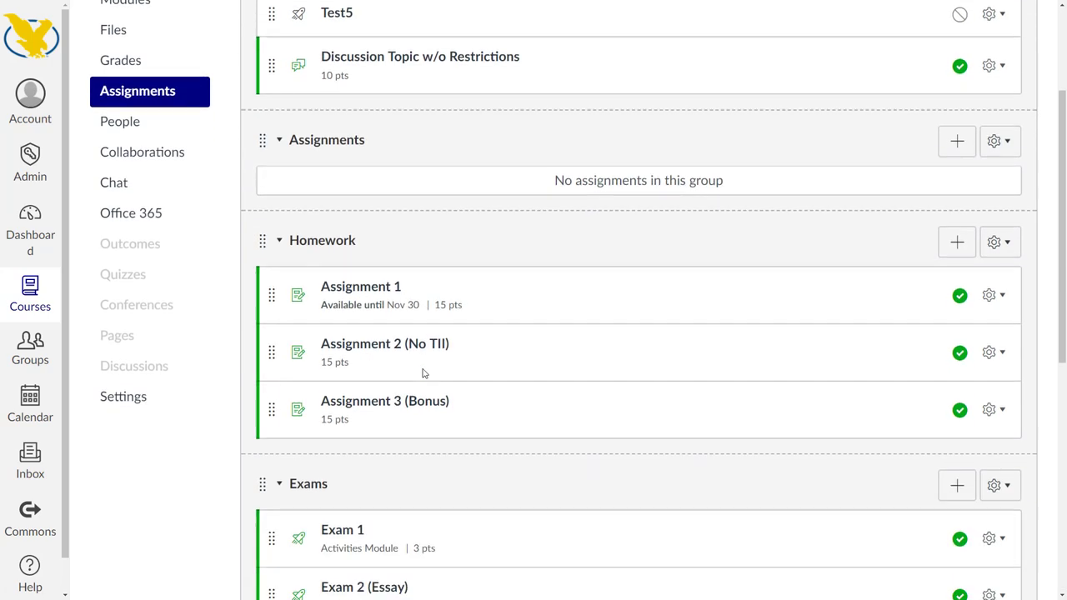
scroll(423, 373, "down", 1)
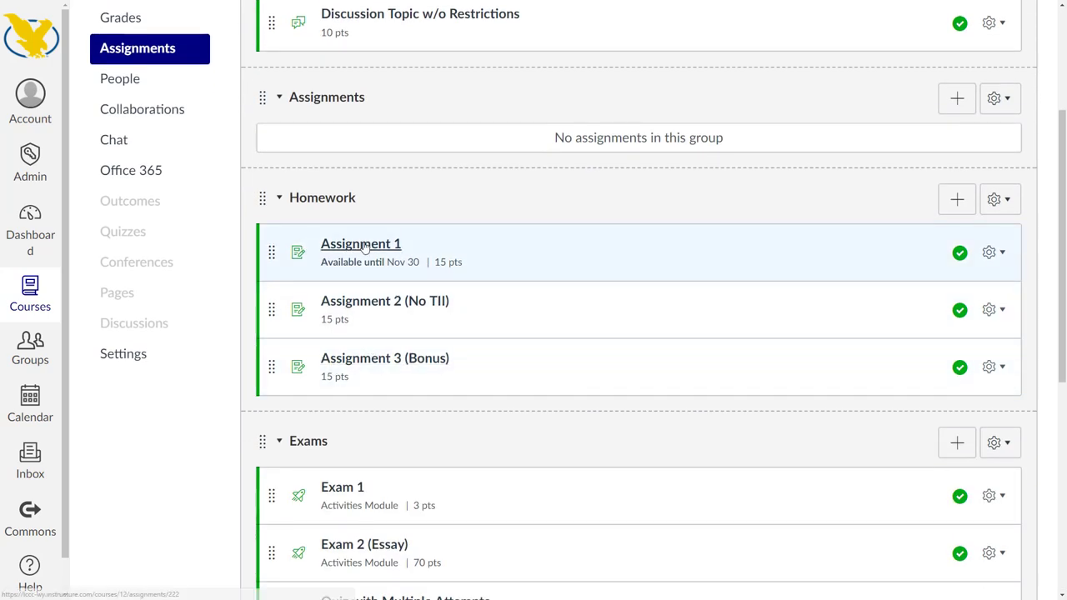
left_click(361, 243)
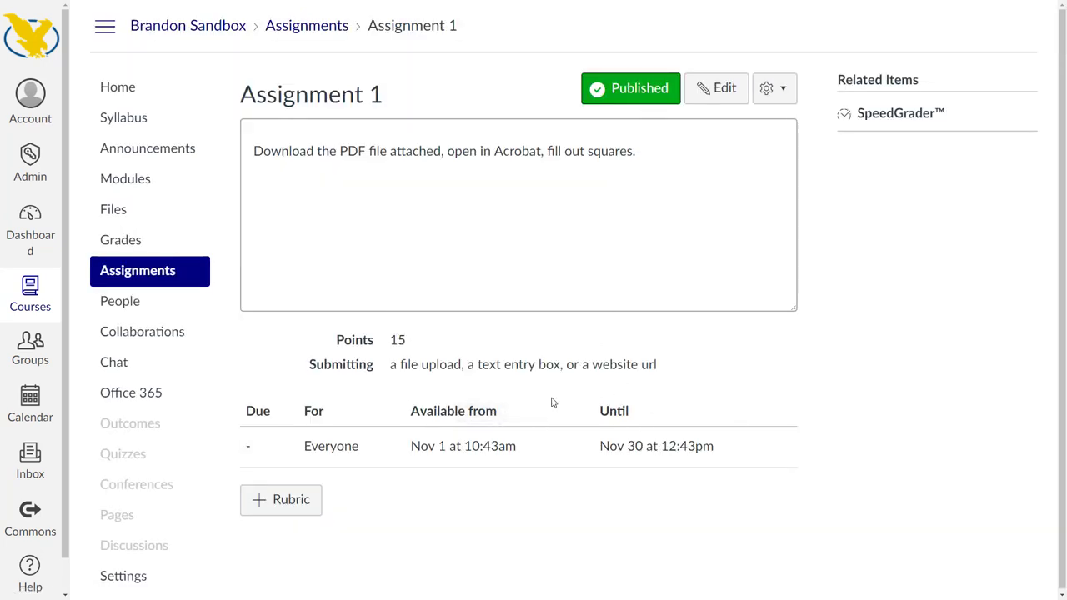
left_click_drag(707, 143, 244, 139)
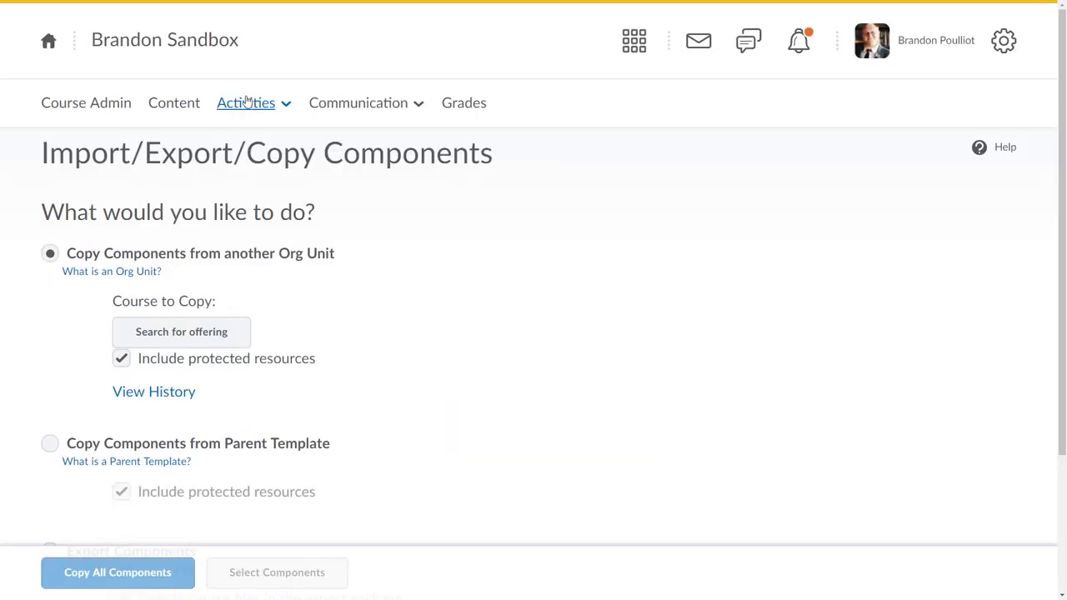
Edit the Assignment 1 submission folder in Brightspace to review its out of 20 score and Collaboration rubric
left_click(246, 102)
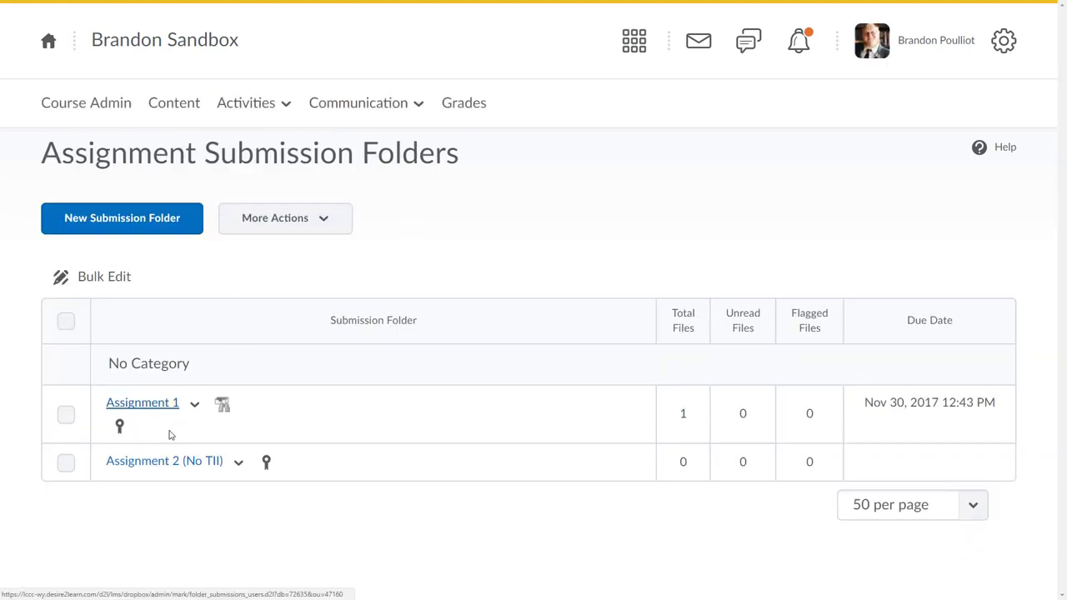
scroll(286, 350, "down", 5)
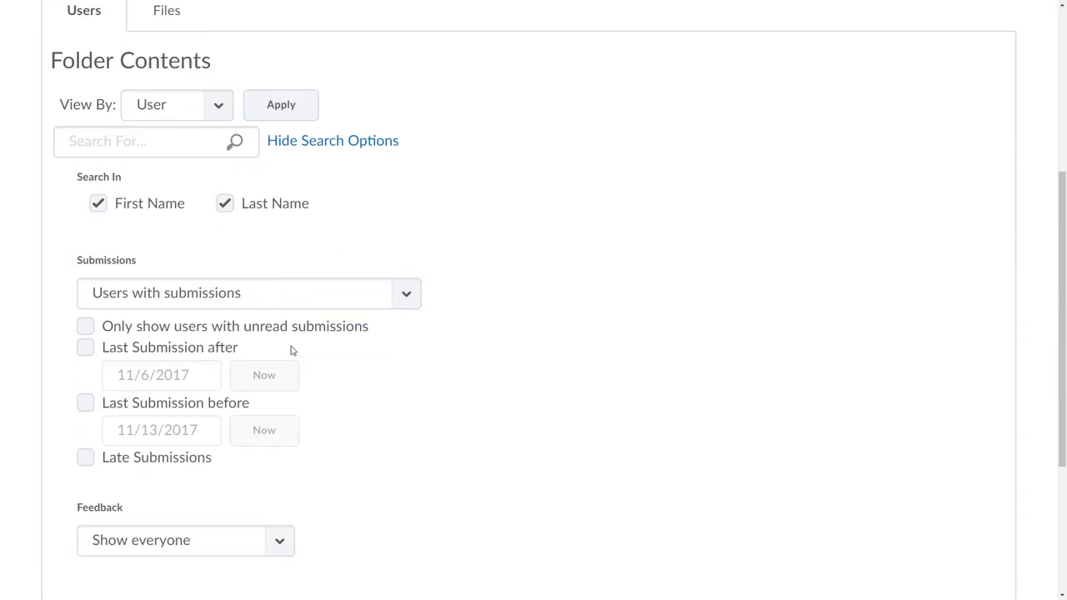
scroll(560, 331, "down", 1)
scroll(286, 250, "up", 4)
left_click(120, 184)
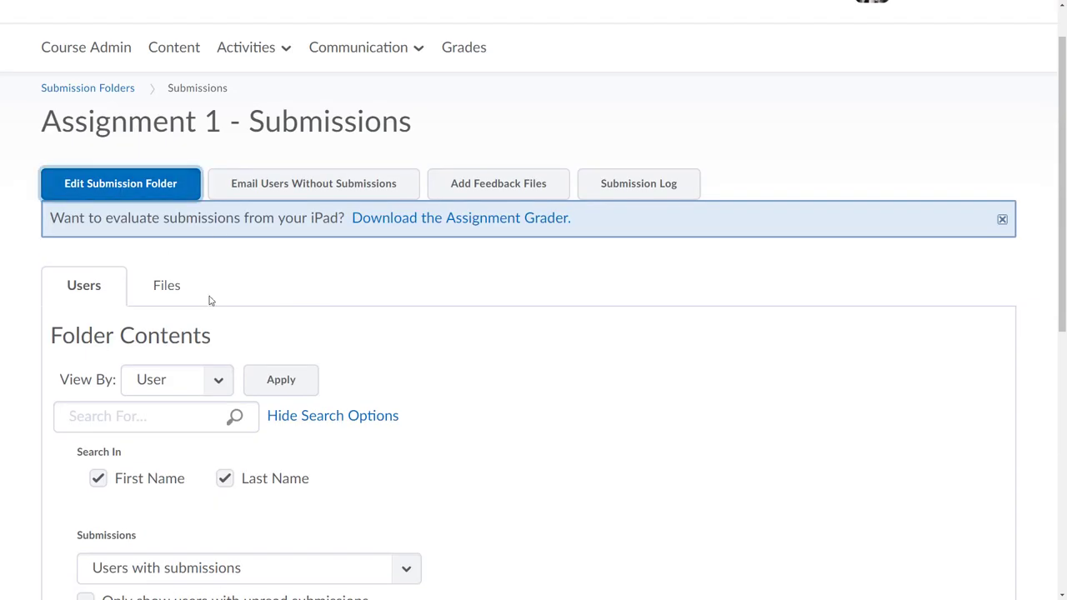
scroll(584, 367, "down", 3)
scroll(684, 325, "down", 3)
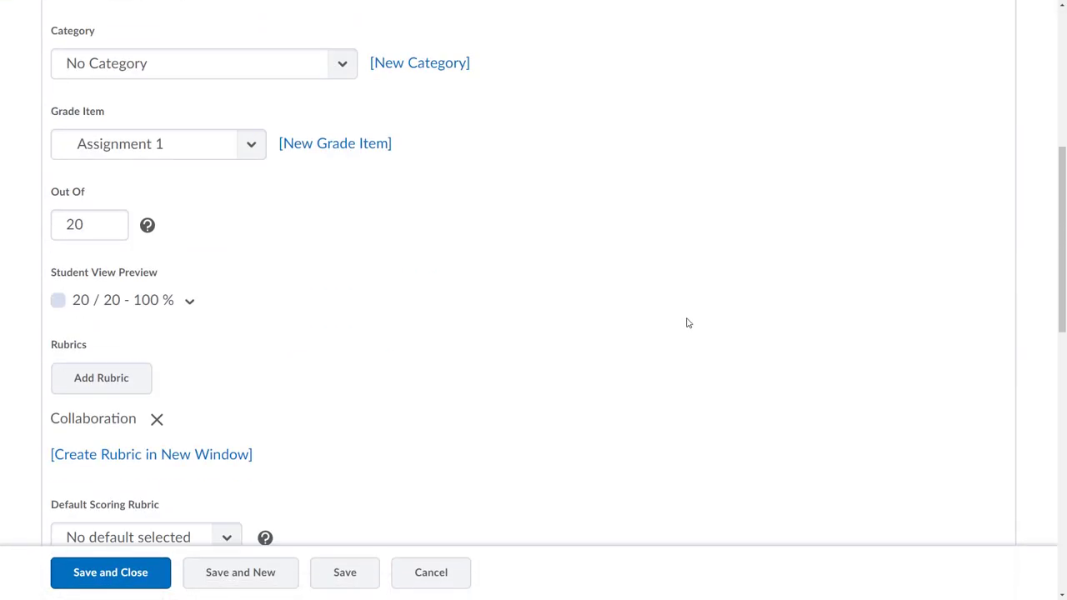
scroll(687, 323, "down", 3)
scroll(550, 251, "down", 3)
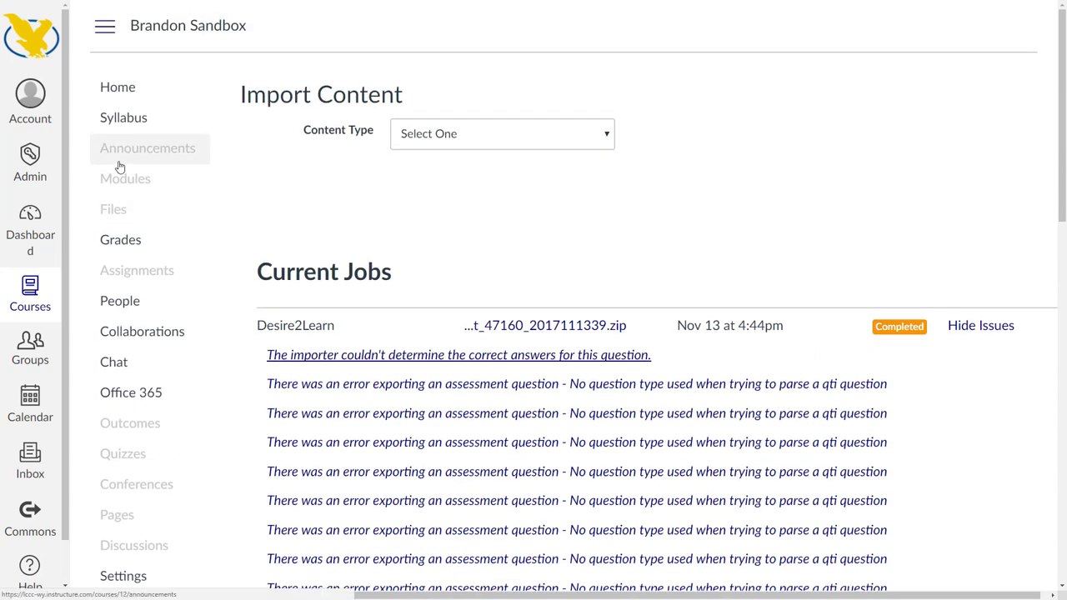
View the imported Assignment 1 details from the course's assignments list
left_click(137, 270)
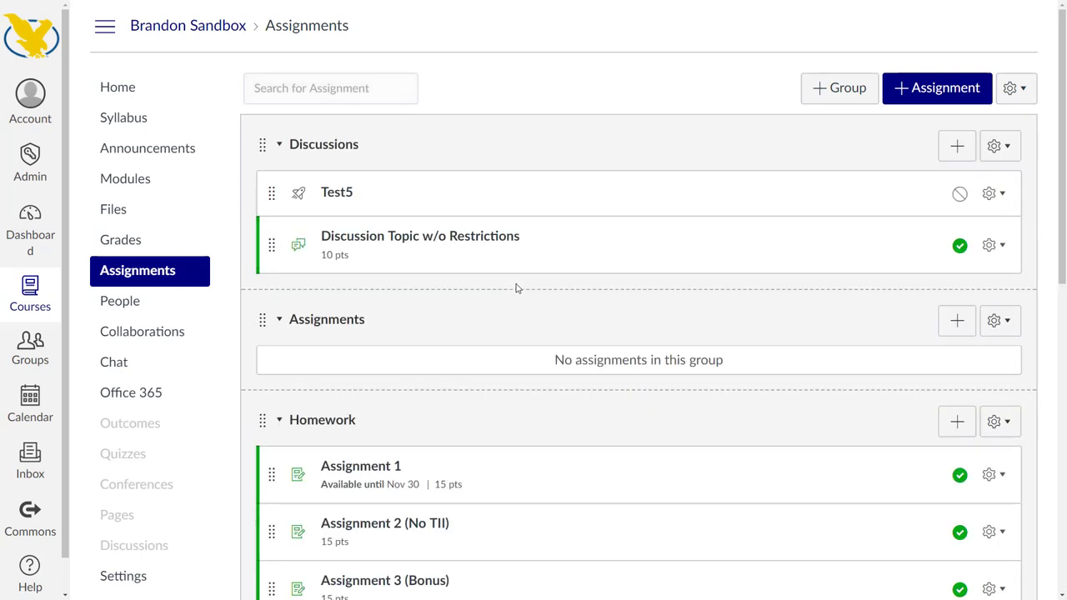
scroll(388, 259, "down", 3)
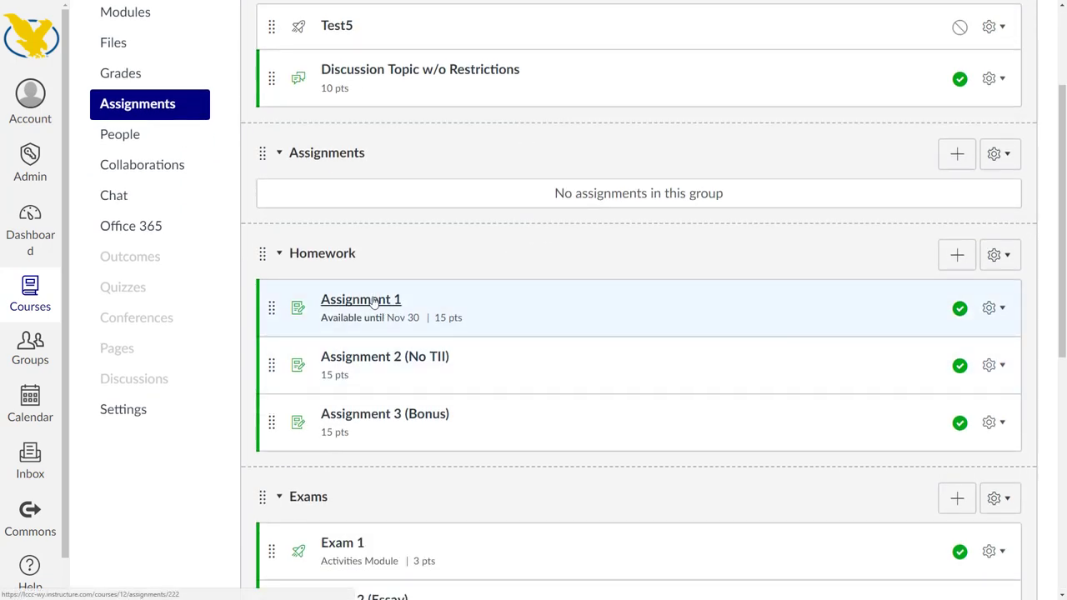
left_click(361, 299)
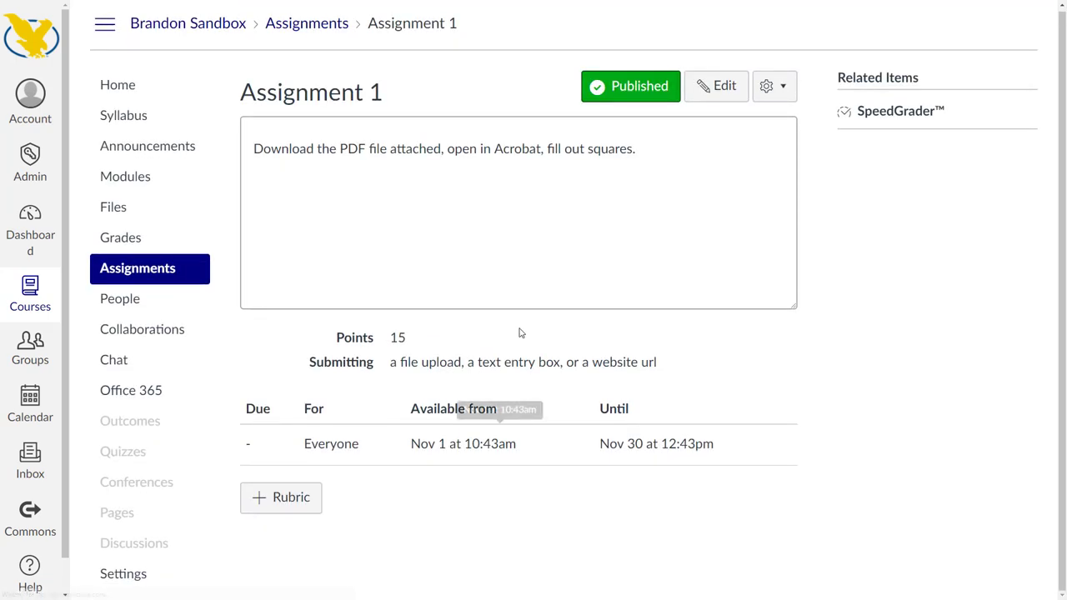
mouse_move(462, 444)
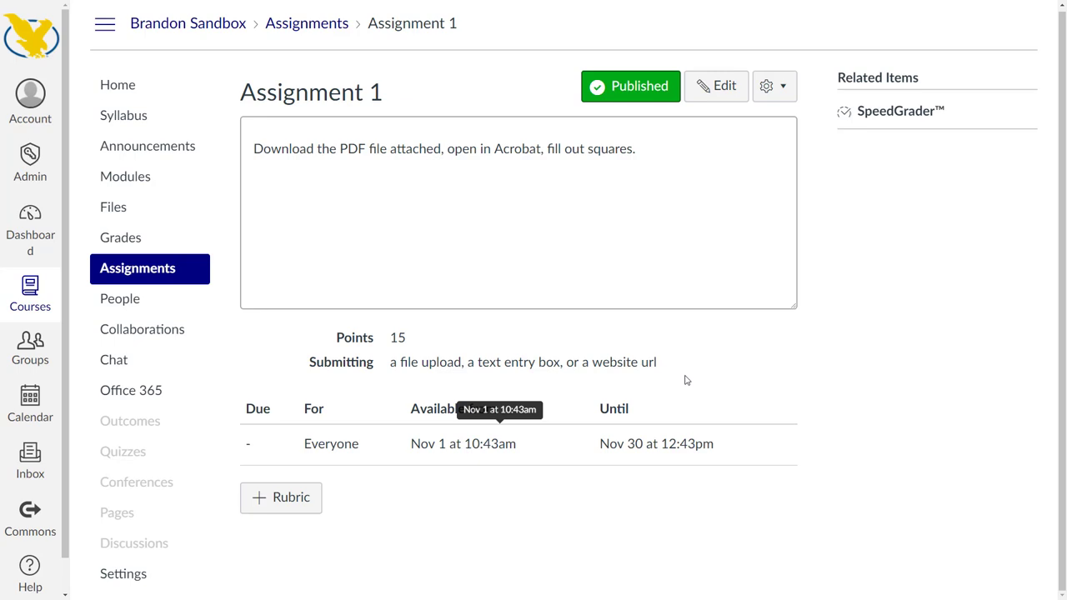
Highlight Assignment 1's 15 points and allowed submission types for comparison with the original
mouse_move(671, 362)
left_mouse_down()
mouse_move(330, 365)
mouse_move(334, 338)
mouse_move(684, 363)
mouse_move(336, 337)
left_mouse_up()
left_click(683, 364)
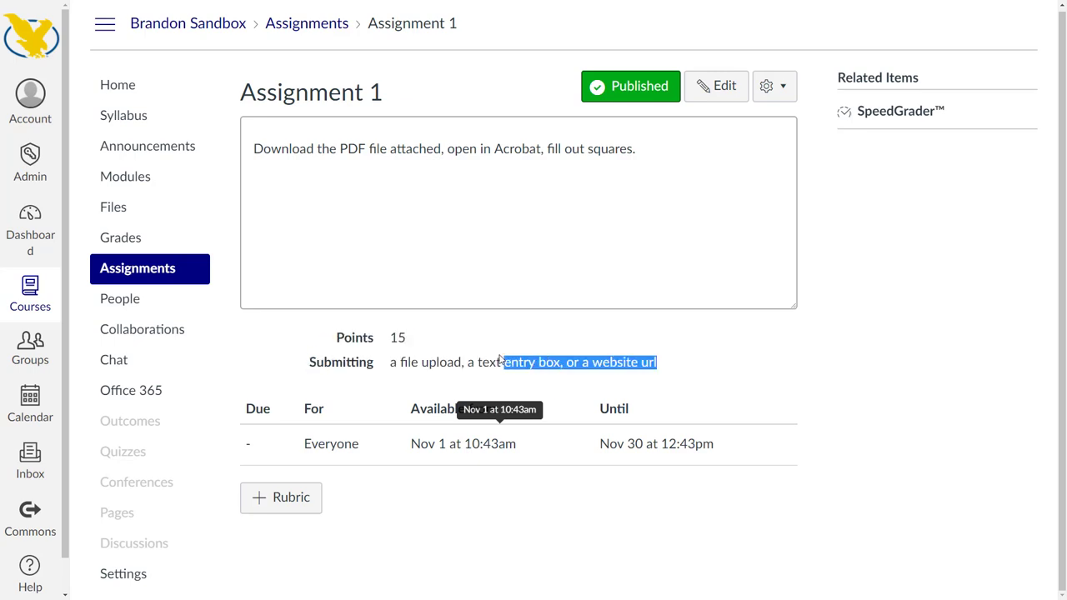
left_click(325, 338)
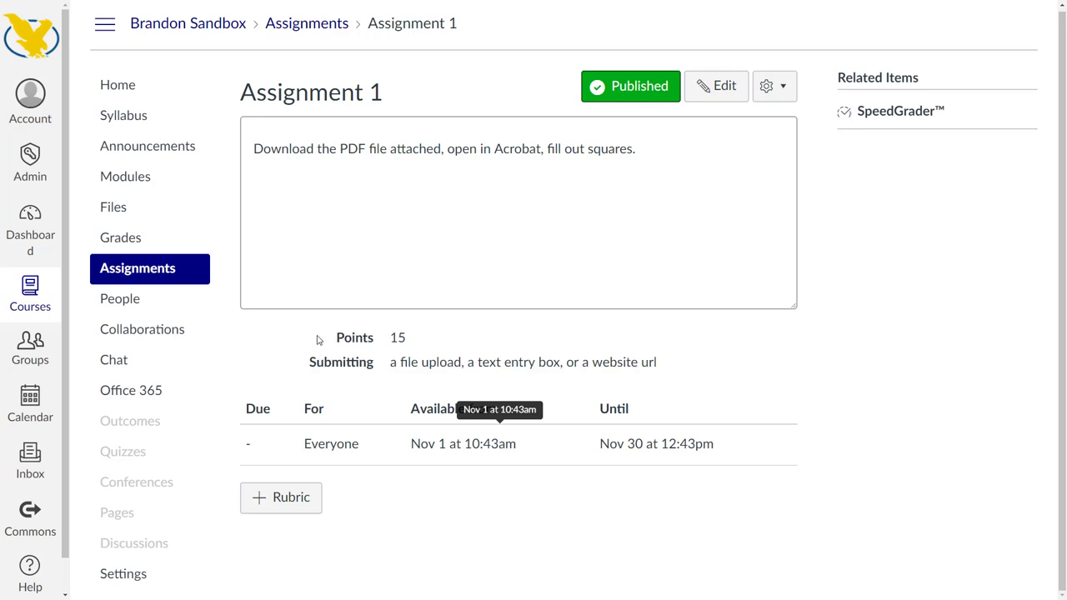
left_click_drag(308, 337, 671, 371)
left_click(709, 374)
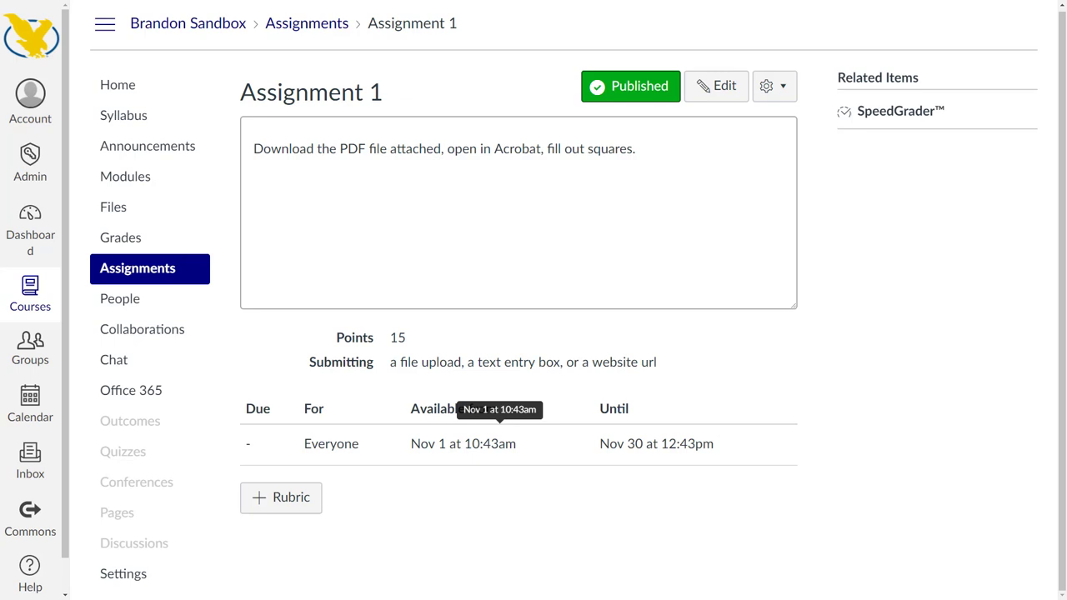